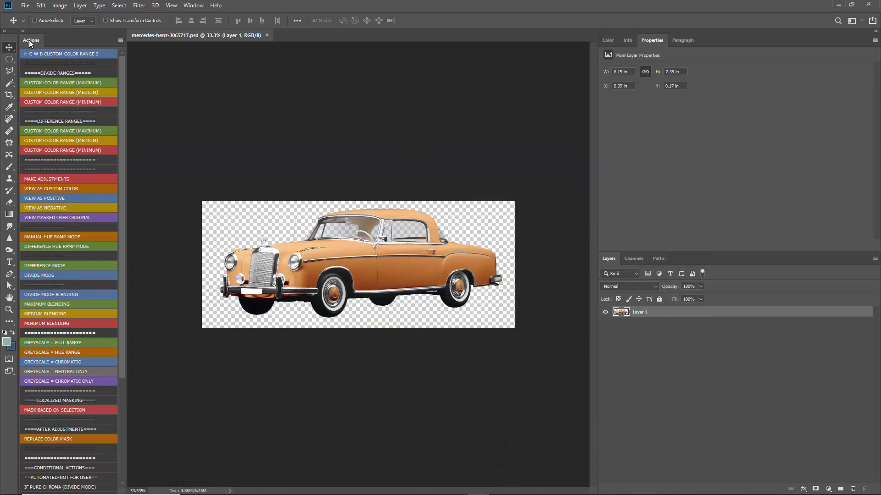
click(119, 41)
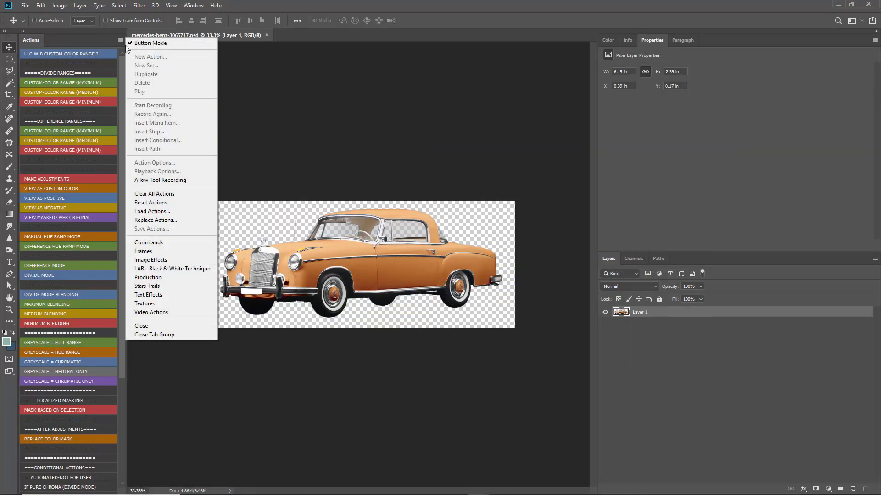
click(107, 40)
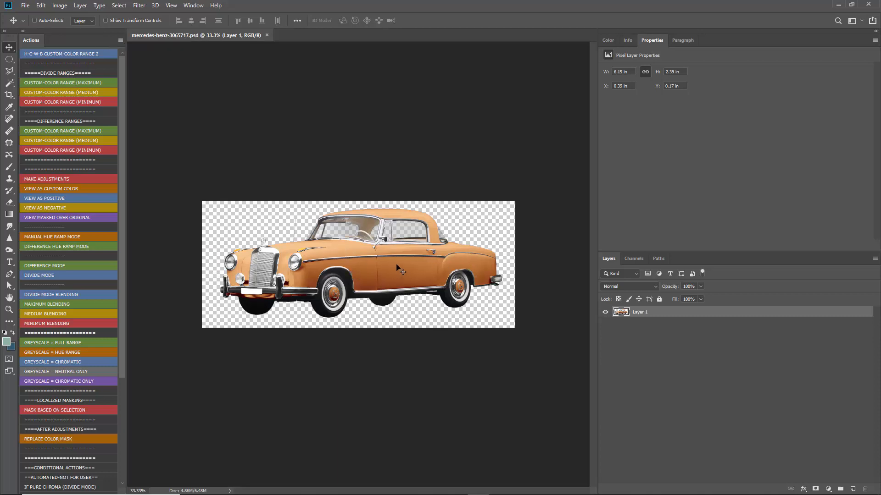
Step: Sample the orange paint on the car's door with the Eyedropper and show the foreground color's HSB values
scroll(395, 266, up, 1)
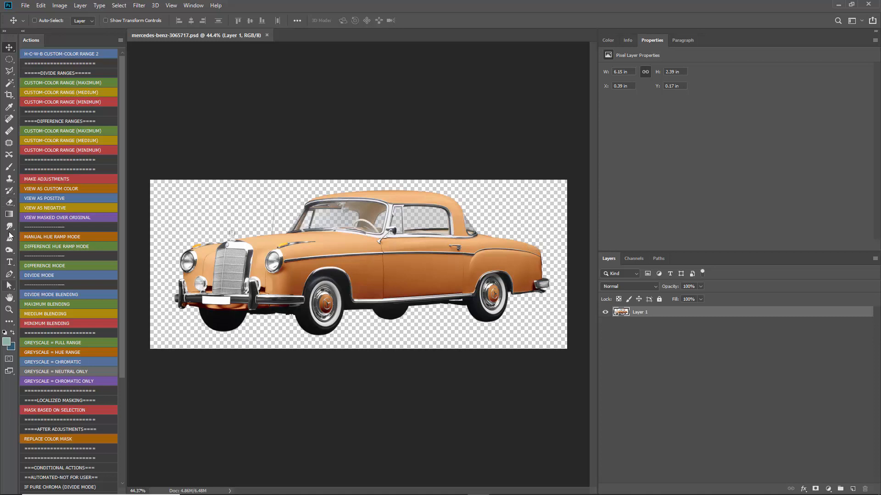
click(9, 107)
click(392, 262)
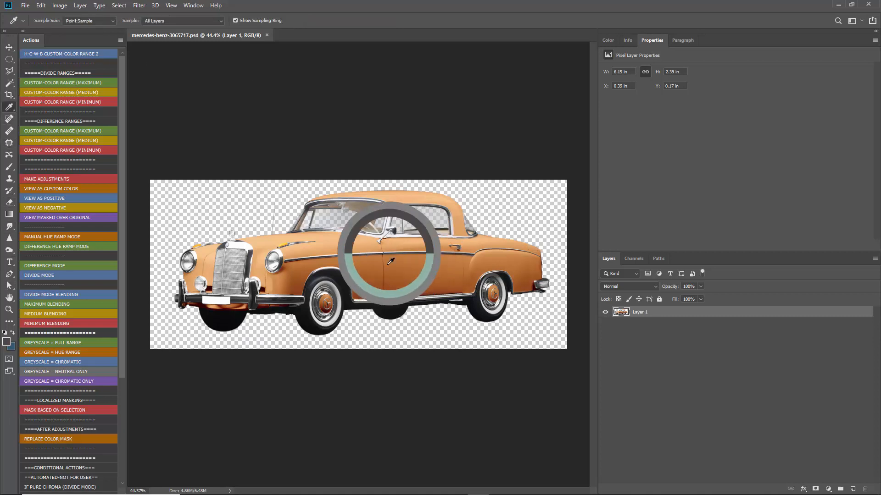
click(608, 41)
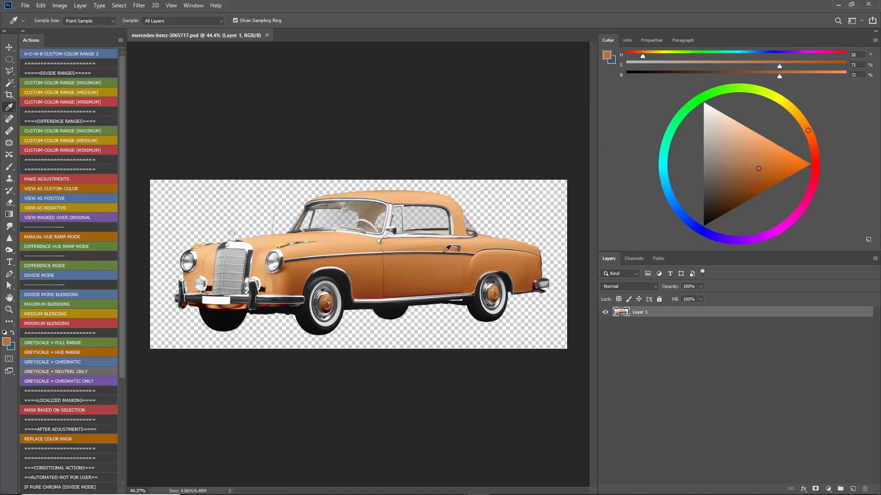
drag(446, 249, 415, 269)
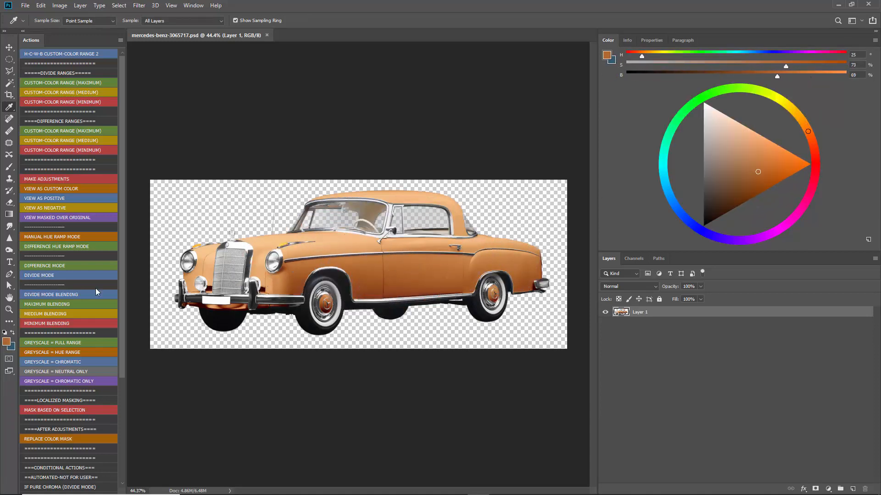
Step: Try sampling the car door's orange tones while choosing the foreground color in the Color Picker, and cancel the choice
click(7, 341)
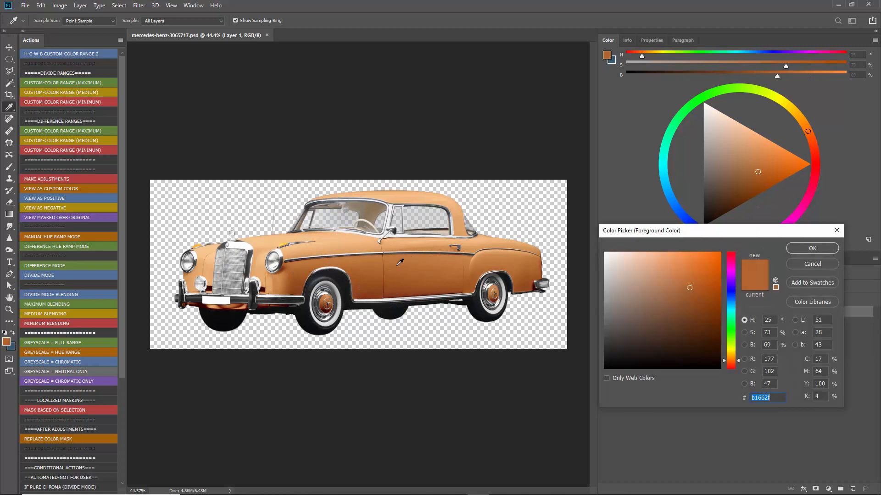
drag(399, 262, 387, 273)
drag(675, 236, 624, 259)
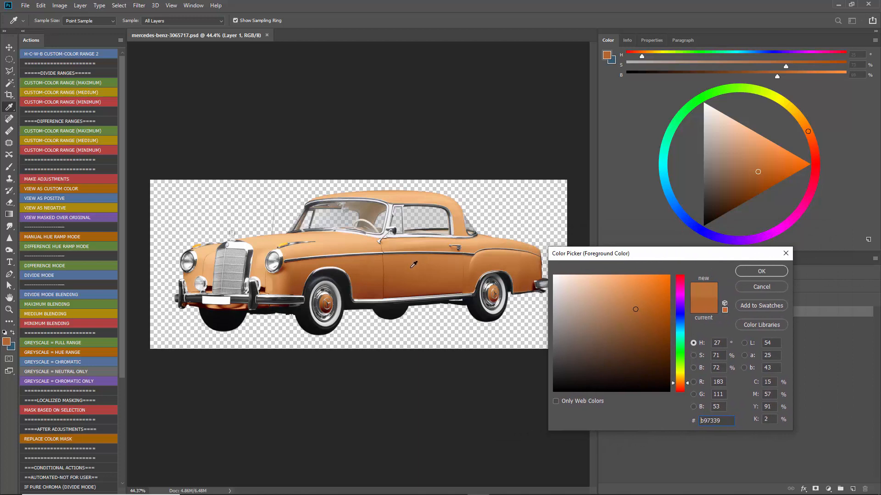
click(406, 280)
drag(406, 281, 444, 259)
click(746, 287)
click(6, 342)
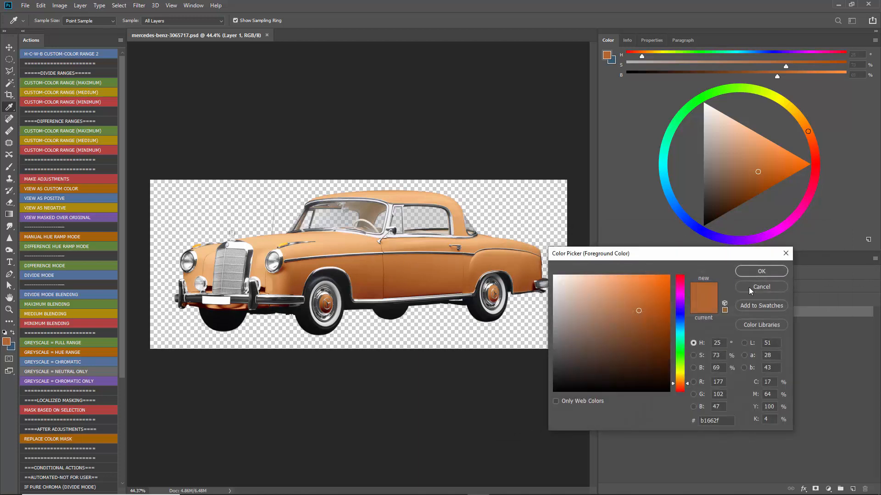
click(750, 290)
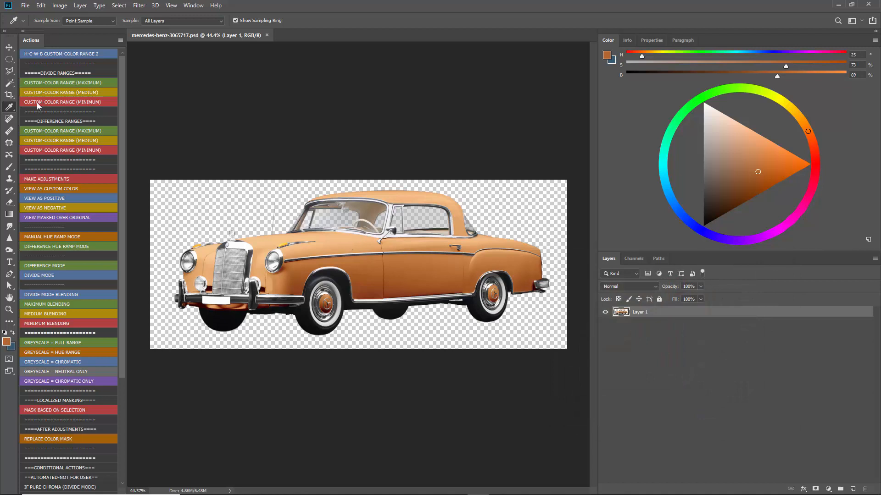
Step: Sample the light orange of the car's upper front fender as foreground color and run the H-C-W-B CUSTOM-COLOR RANGE 2 action
mouse_move(413, 265)
mouse_down()
mouse_move(406, 255)
mouse_move(321, 235)
mouse_move(424, 264)
mouse_move(401, 257)
mouse_up()
mouse_move(352, 241)
mouse_down()
mouse_move(365, 240)
mouse_move(359, 244)
mouse_up()
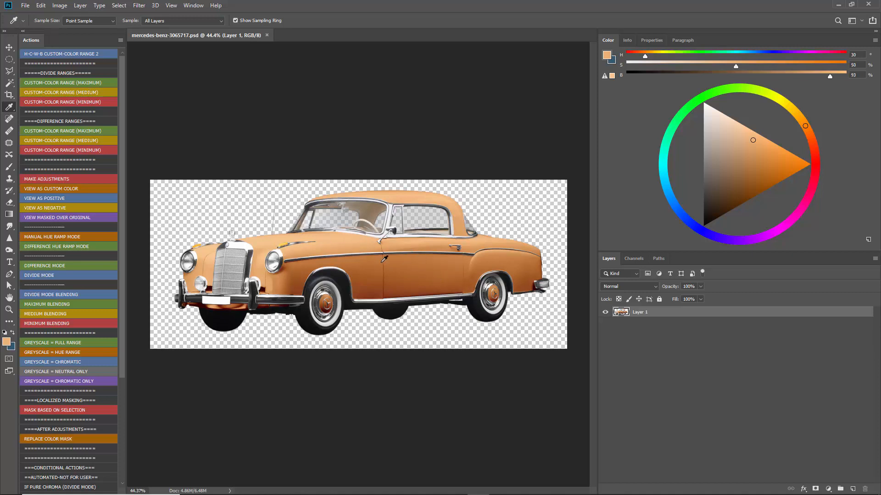
click(68, 54)
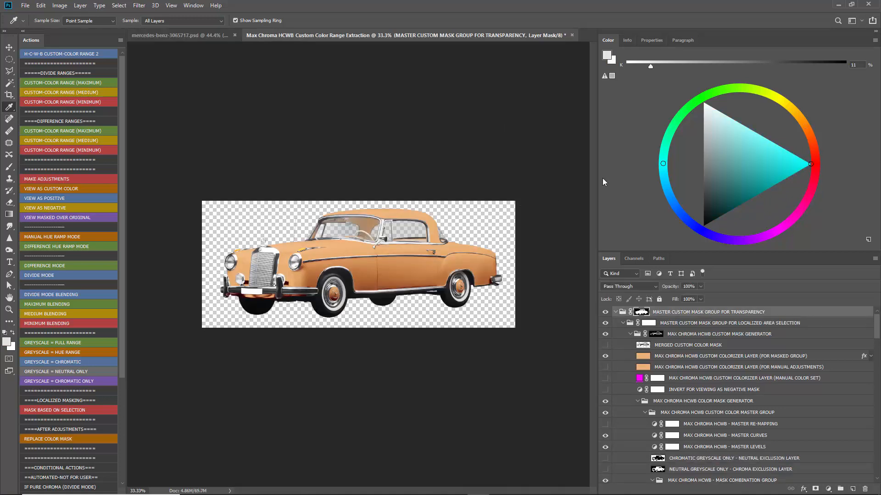
Step: Show the layer properties, enlarge the layer list, and select the custom colorizer layer for the masked group
click(652, 40)
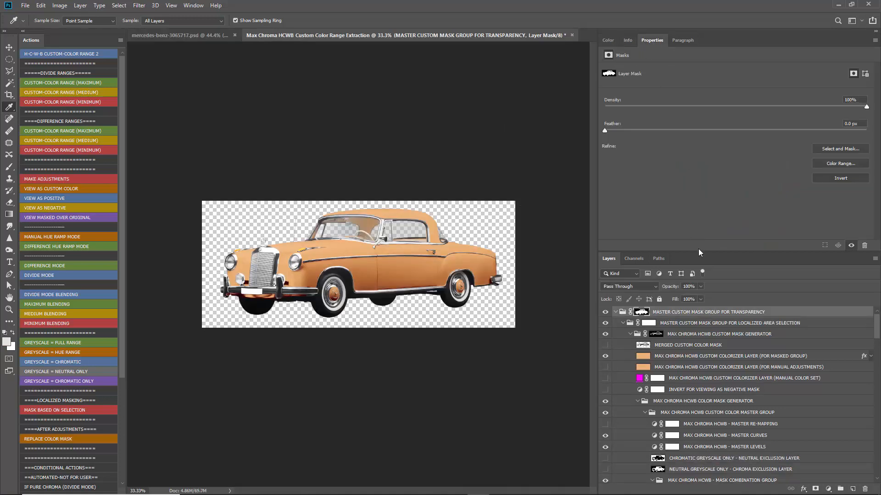
drag(697, 251, 694, 173)
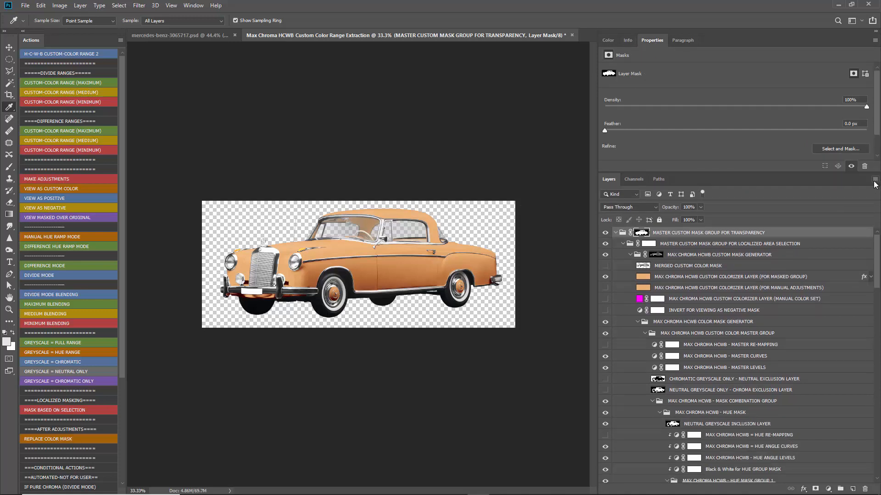
click(674, 277)
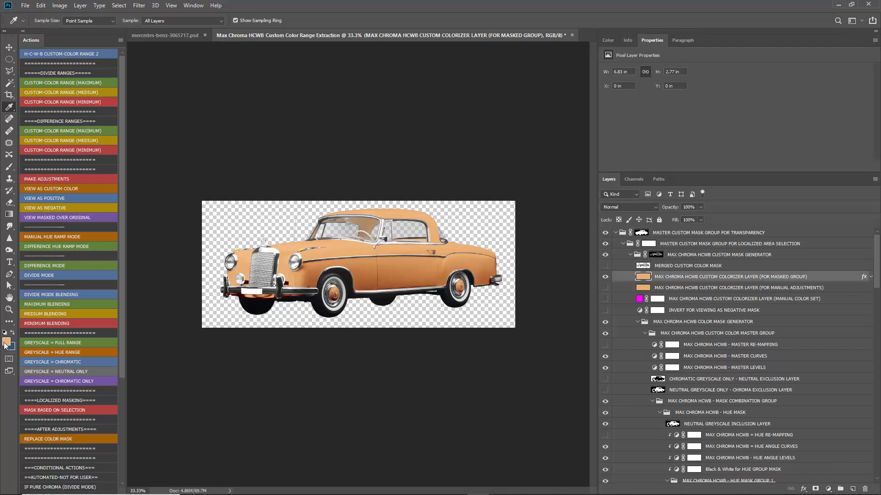
Step: Preview the masked-group colorizer layer's Color Overlay, try a green overlay color, then cancel and hide the overlay
click(871, 278)
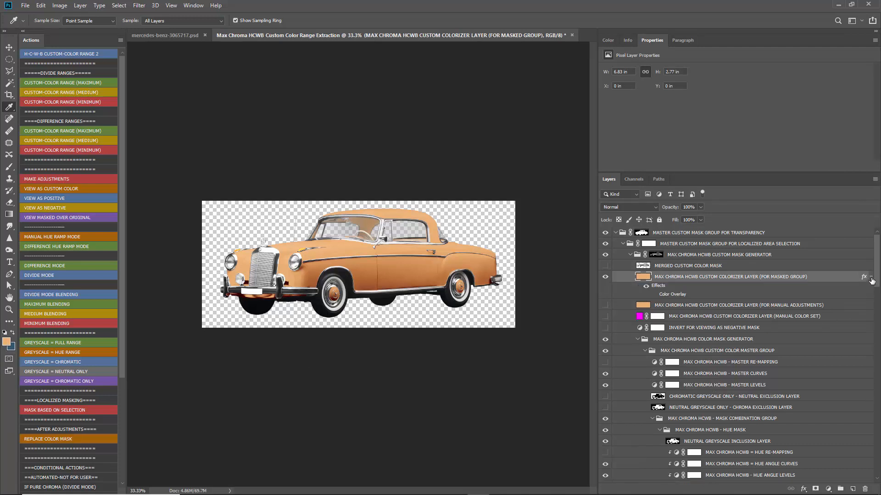
click(654, 295)
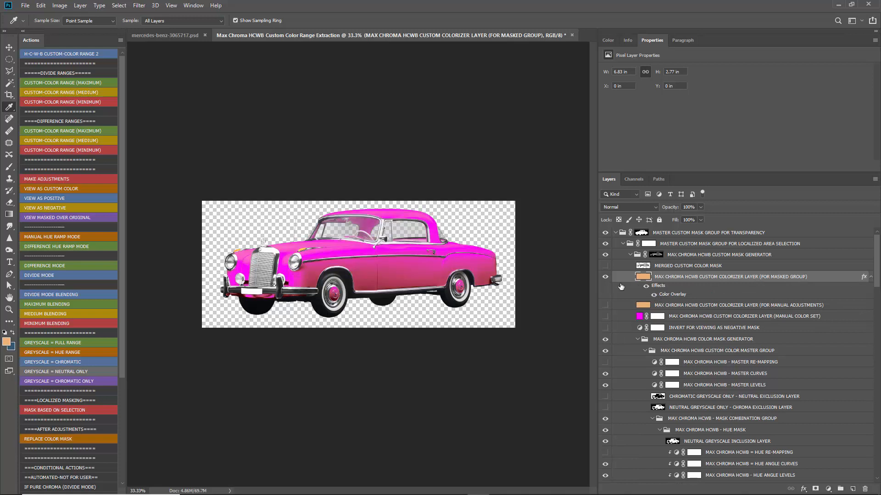
double_click(671, 295)
click(740, 235)
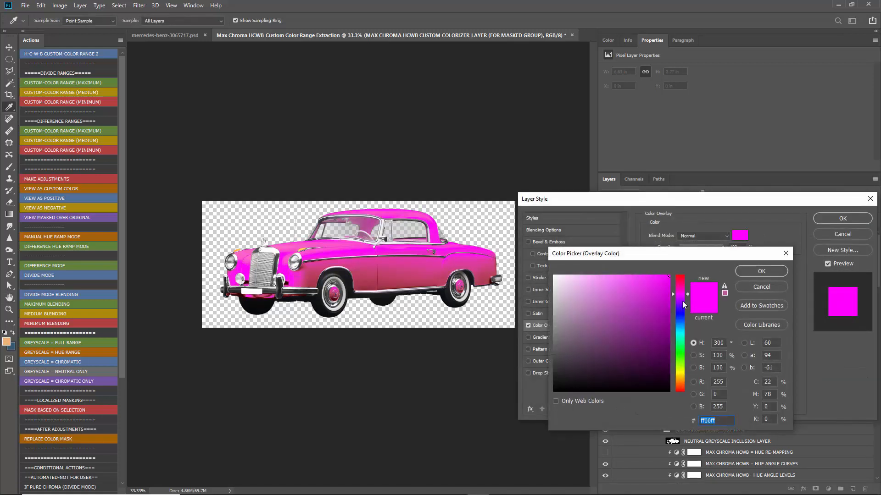
drag(683, 305, 683, 341)
click(649, 308)
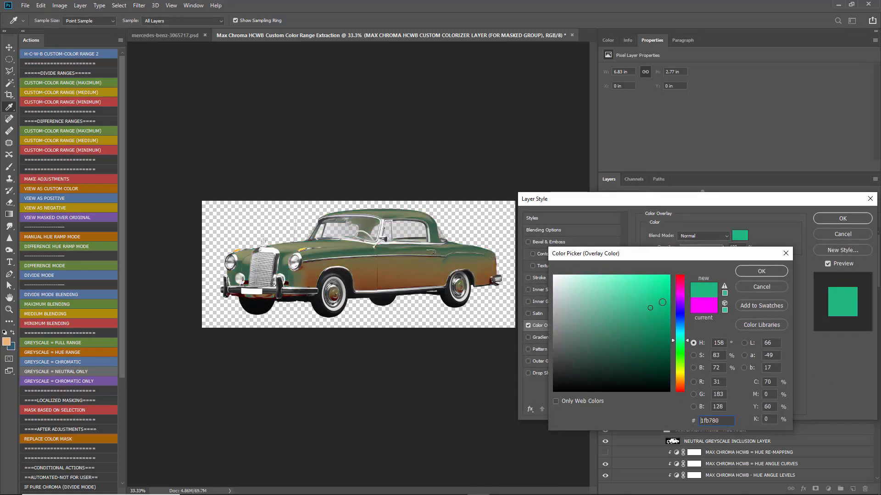
click(761, 287)
click(844, 234)
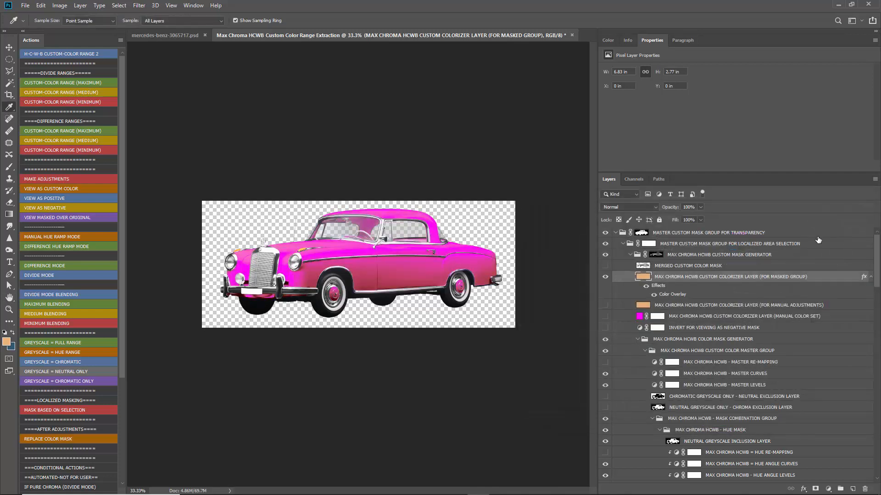
click(654, 294)
click(870, 277)
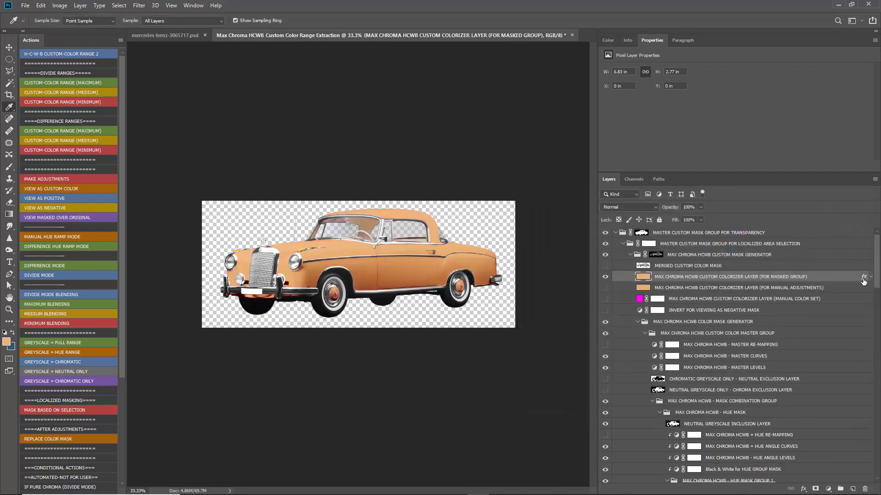
Step: Try a purple Solid Color fill layer above the masked-group colorizer layer and cancel it
click(828, 489)
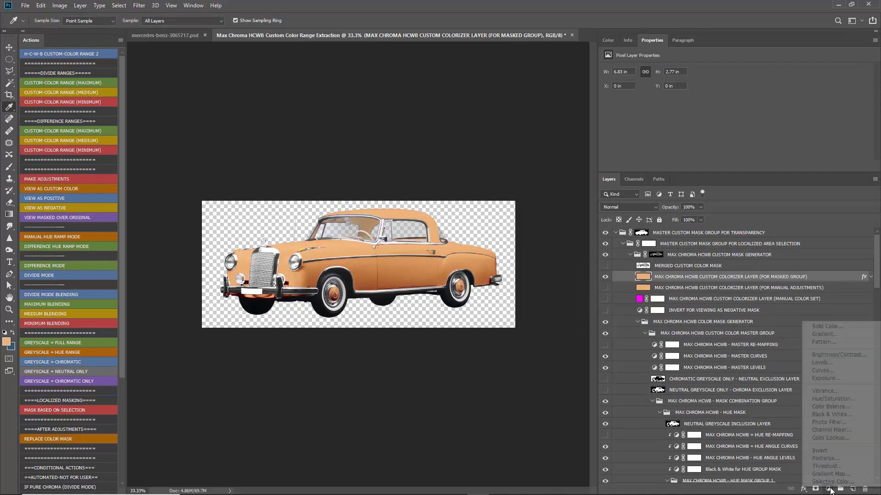
click(831, 326)
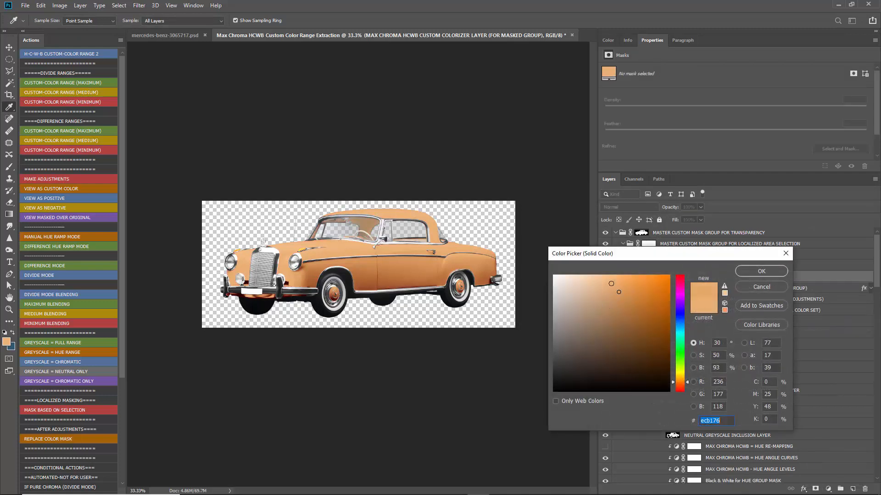
mouse_move(620, 294)
mouse_down()
mouse_move(652, 279)
mouse_move(516, 408)
mouse_move(600, 349)
mouse_move(563, 281)
mouse_move(590, 311)
mouse_move(553, 275)
mouse_move(594, 293)
mouse_move(614, 288)
mouse_up()
drag(679, 379, 680, 299)
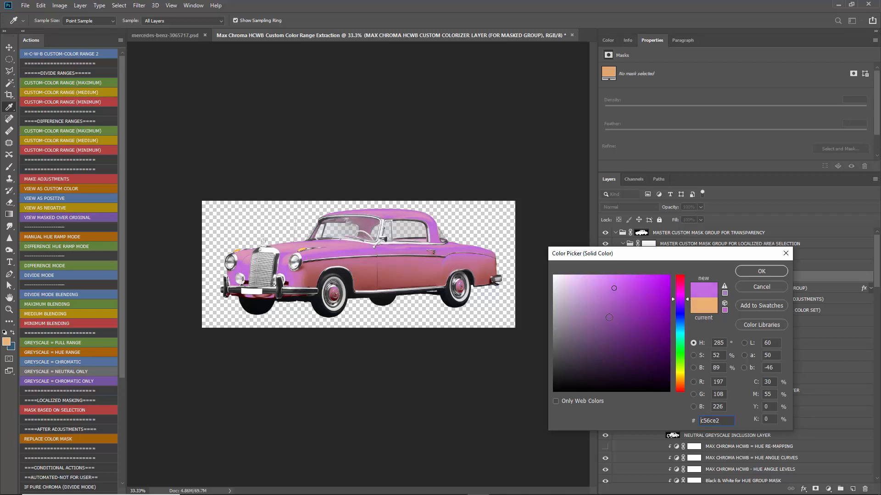
click(757, 289)
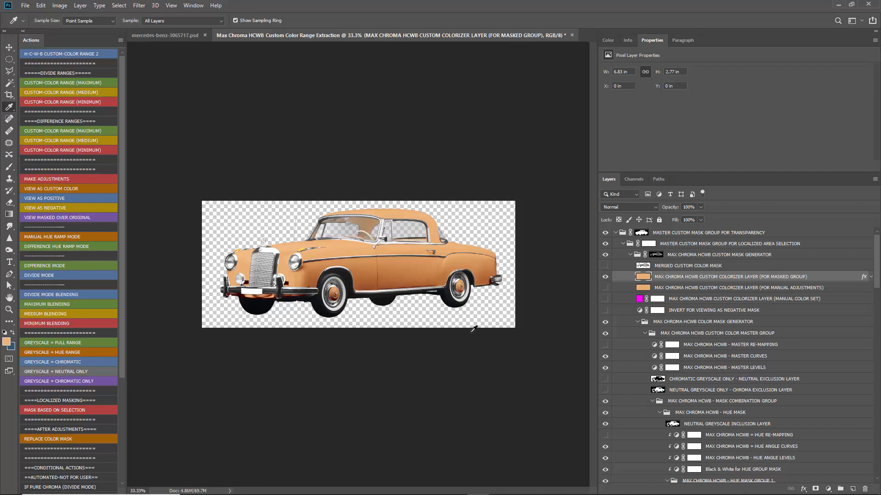
Step: Run the MAKE ADJUSTMENTS action and examine the greyscale color mask around the wheels and body
click(54, 178)
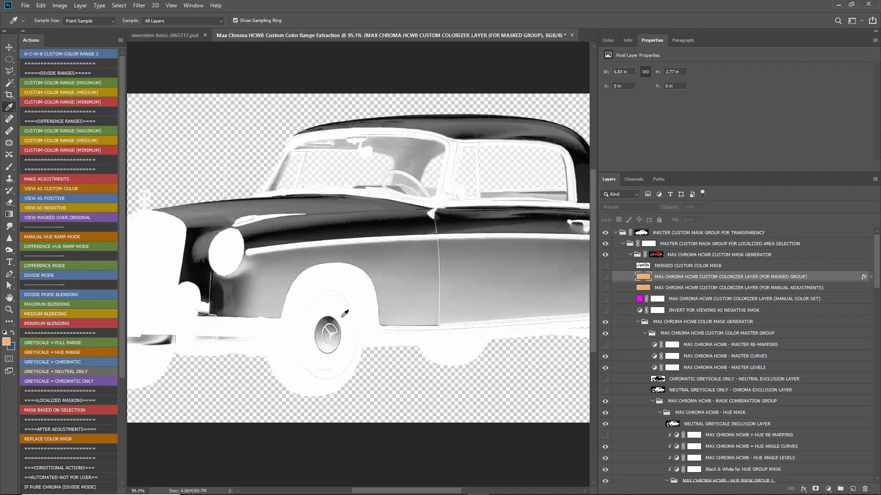
scroll(342, 317, up, 10)
scroll(362, 286, down, 18)
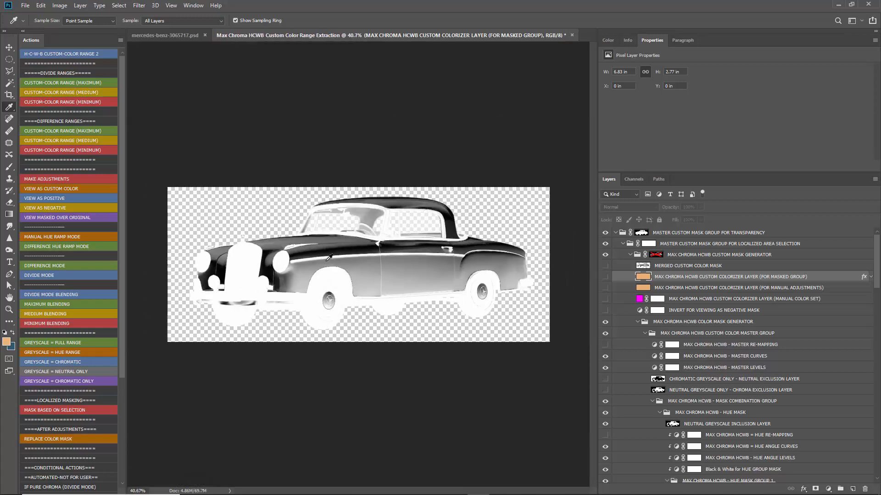
scroll(329, 258, up, 1)
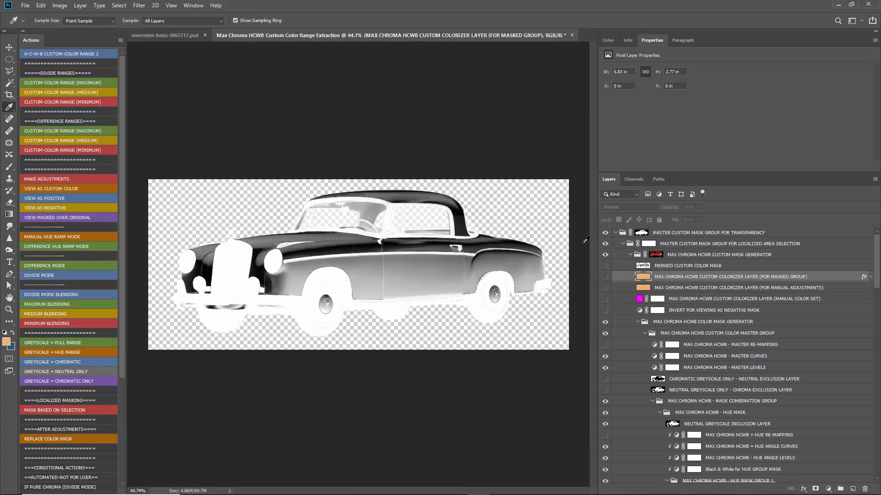
Step: View the mask as custom color, as positive, as negative, and masked over the original
click(52, 189)
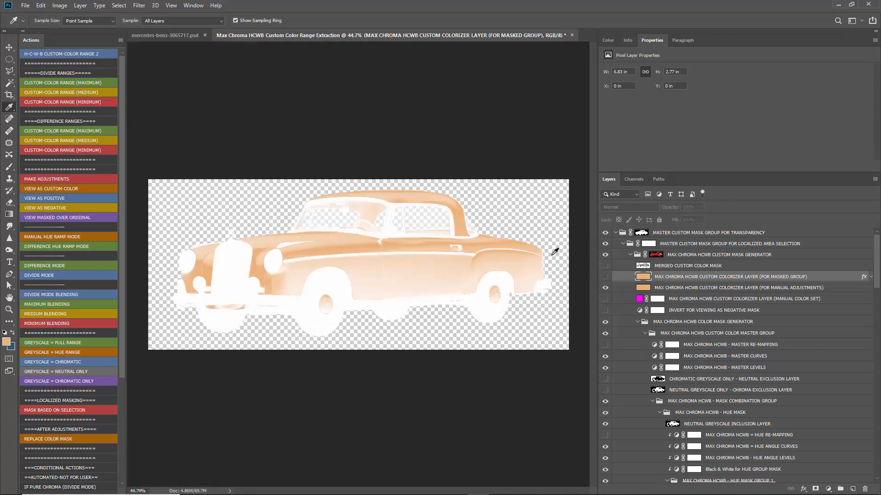
click(56, 198)
click(67, 209)
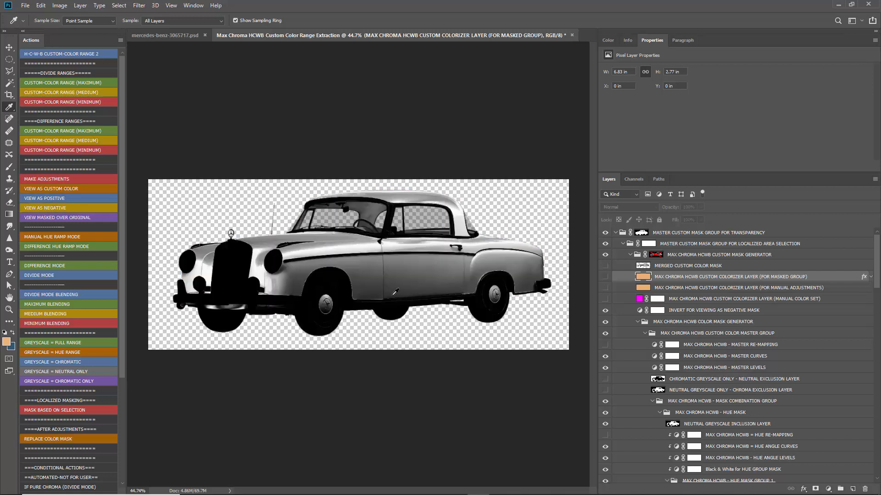
click(62, 218)
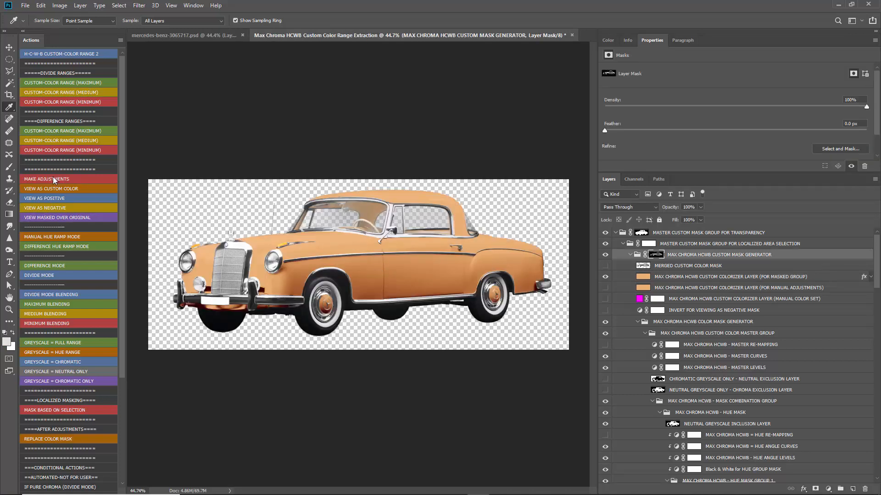
Step: Run the MAKE ADJUSTMENTS action and switch the mask to MANUAL HUE RAMP MODE
click(67, 180)
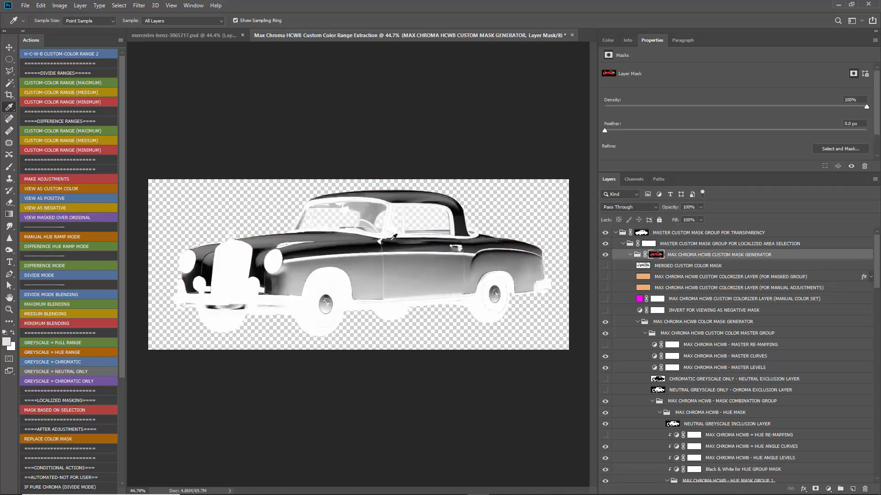
click(66, 237)
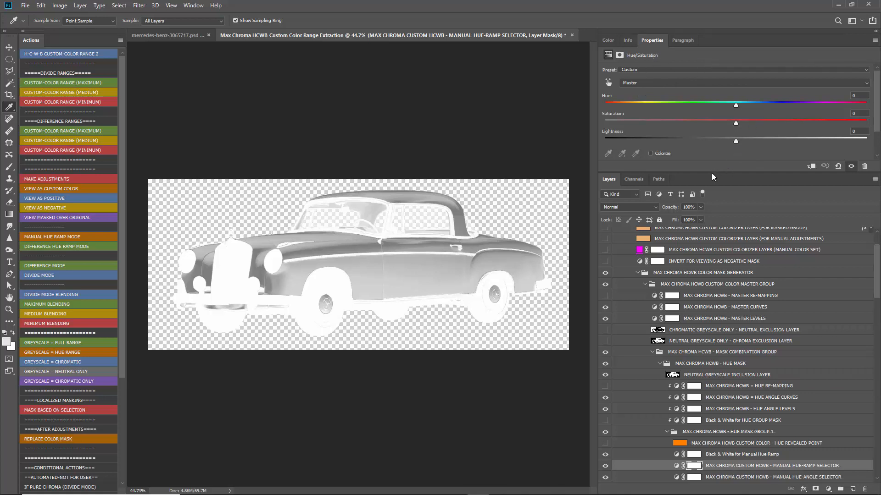
Step: In the manual hue-ramp selector, move the Reds range onto the car's oranges and widen it to about 10°/12° through 60°/63°
drag(712, 173, 734, 198)
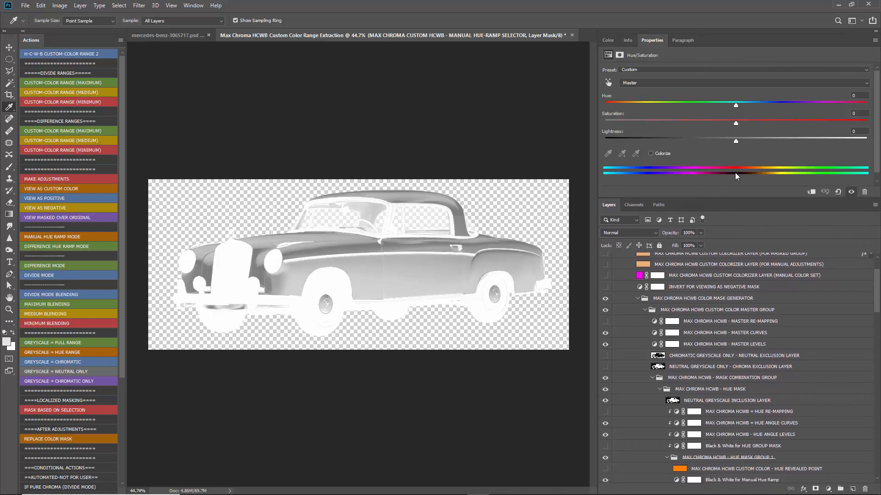
click(650, 83)
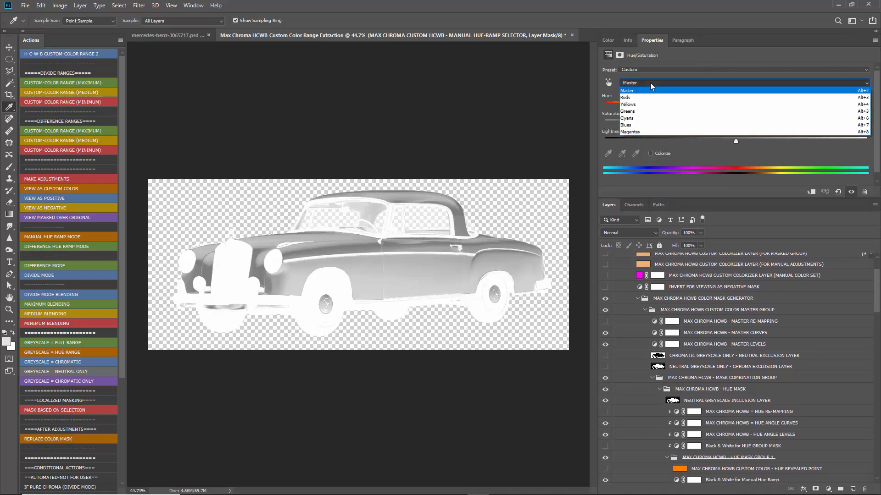
click(632, 98)
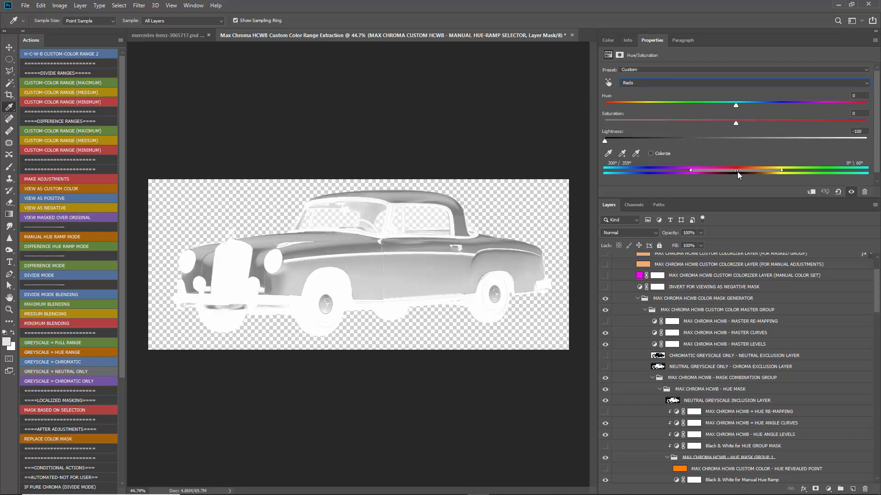
mouse_move(739, 172)
mouse_down()
mouse_move(771, 171)
mouse_move(752, 176)
mouse_up()
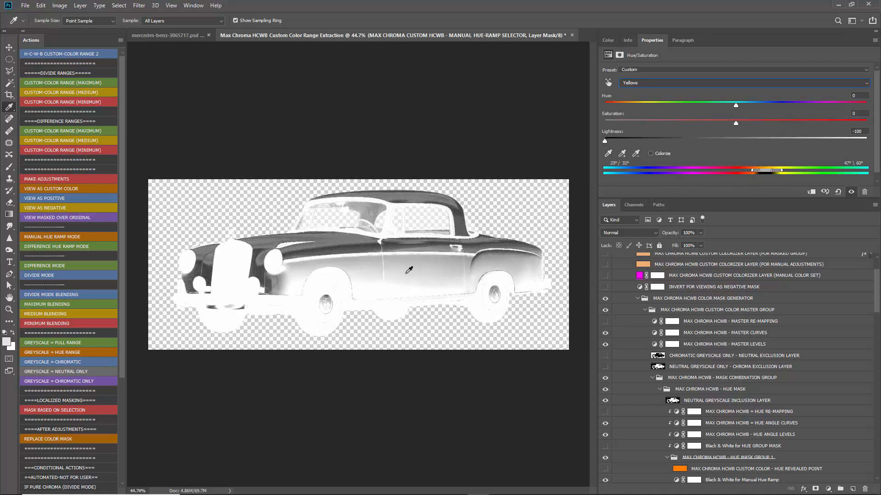
drag(759, 172, 785, 171)
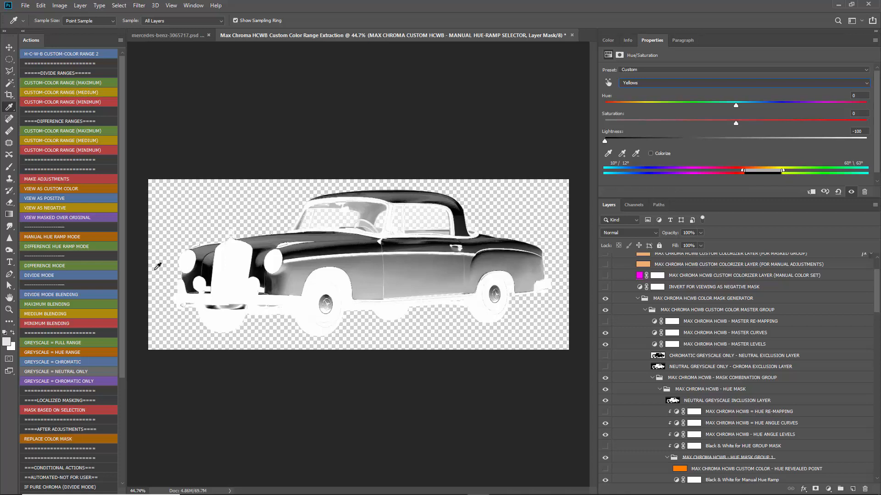
Step: Switch the mask to DIFFERENCE HUE RAMP MODE and apply MAXIMUM BLENDING
click(59, 245)
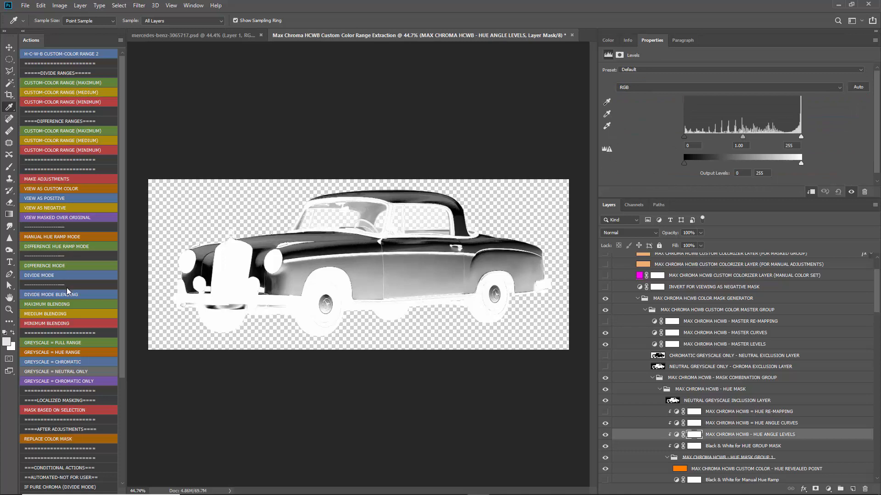
click(54, 295)
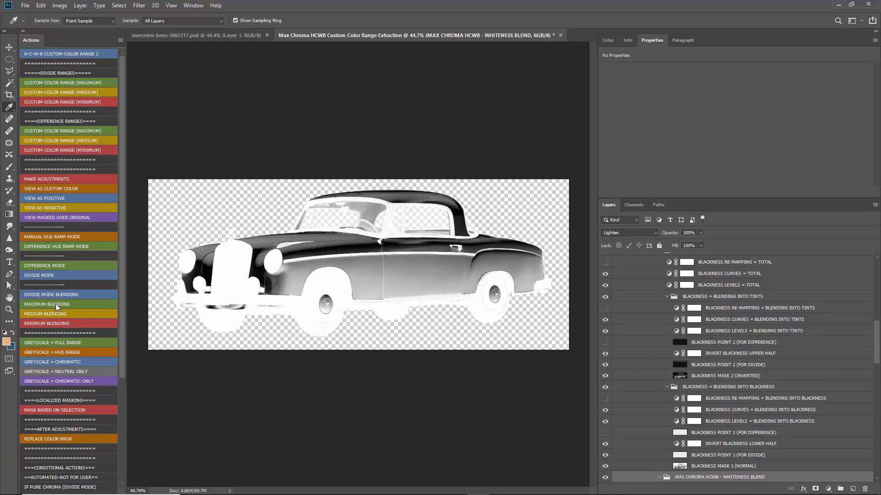
Step: Try DIFFERENCE MODE on the mask and examine the greys around the grille, headlight and front wheel
click(59, 266)
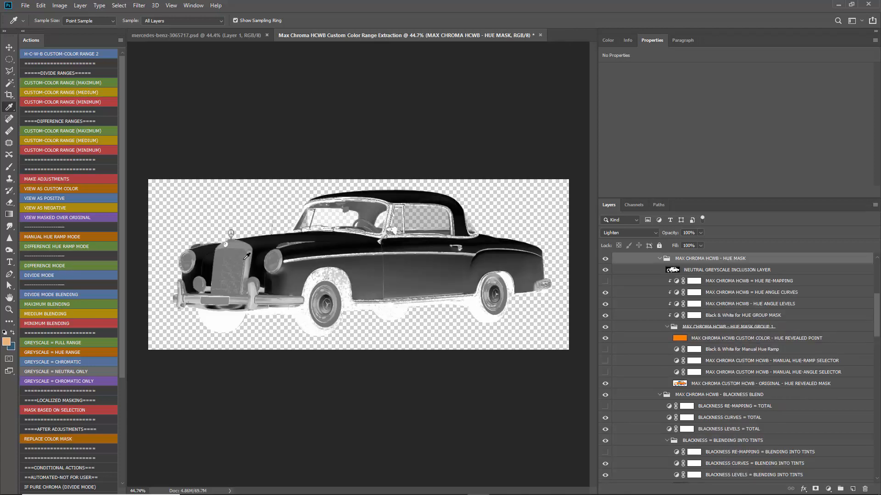
scroll(239, 261, up, 8)
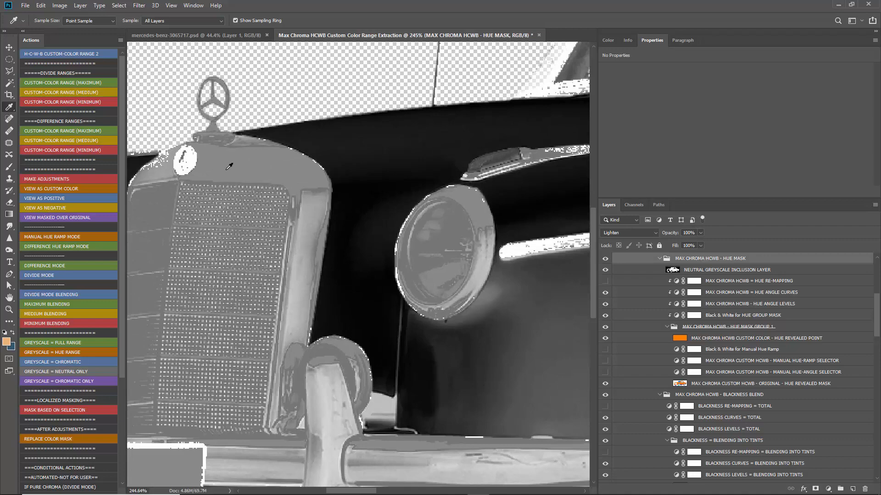
scroll(229, 166, down, 5)
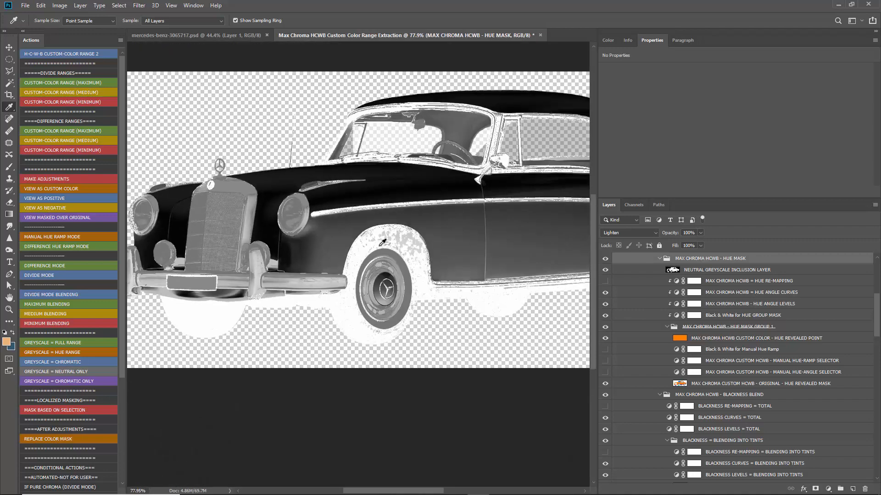
scroll(440, 235, up, 2)
scroll(440, 235, up, 3)
scroll(311, 258, down, 6)
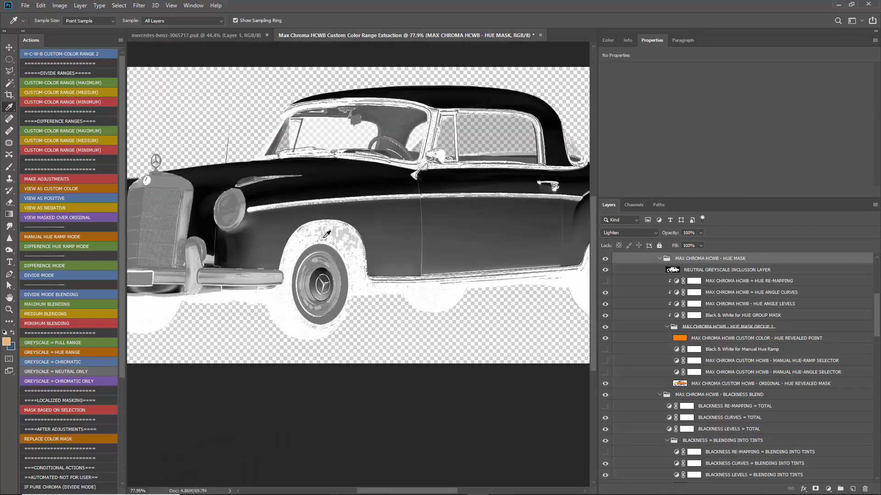
scroll(311, 258, up, 1)
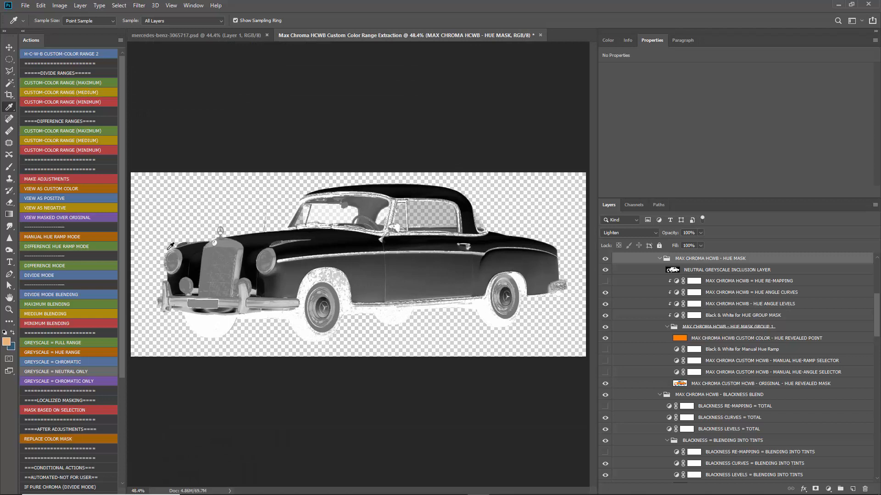
Step: Return the mask to DIVIDE MODE and compare the blending strengths, finishing on MAXIMUM BLENDING
click(45, 275)
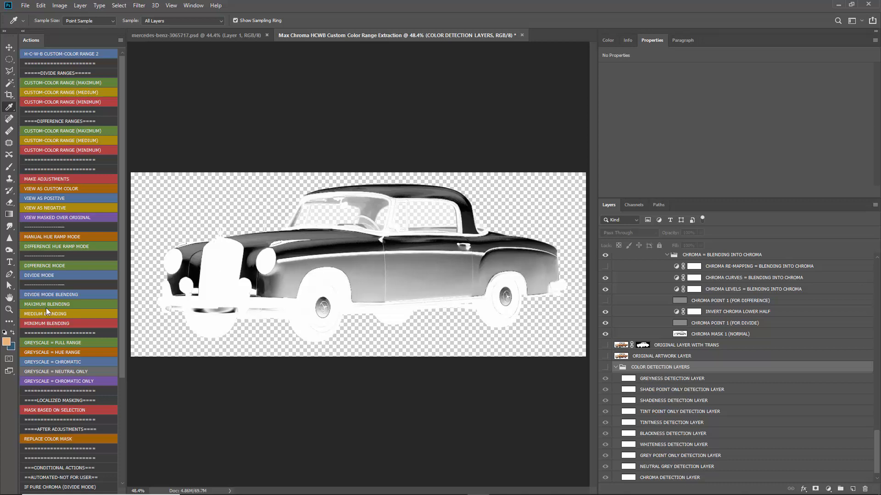
click(61, 304)
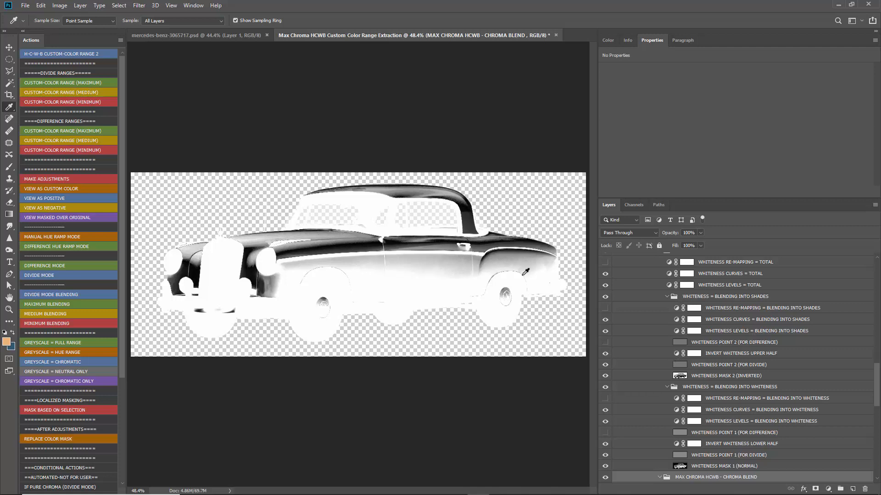
click(54, 303)
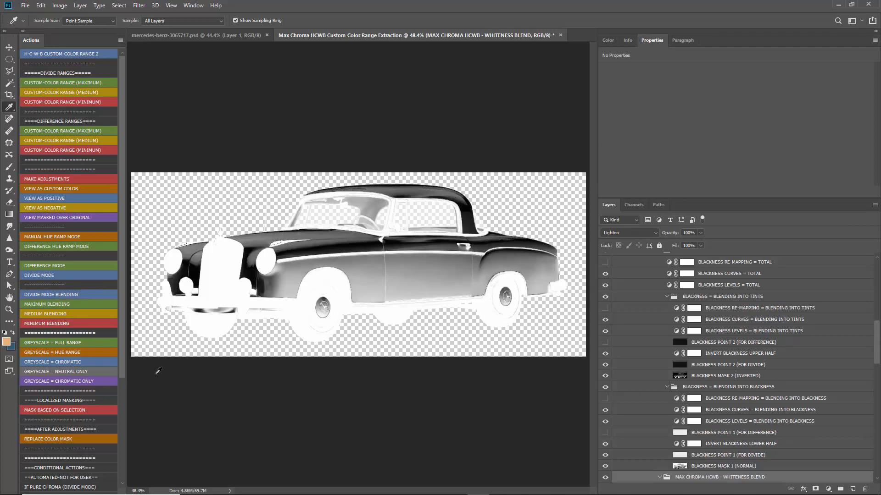
Step: Examine the Levels and Curves adjustment layers inside the MAX CHROMA HCWB - CHROMA BLEND group
click(628, 220)
click(725, 220)
scroll(739, 425, down, 10)
scroll(738, 426, down, 10)
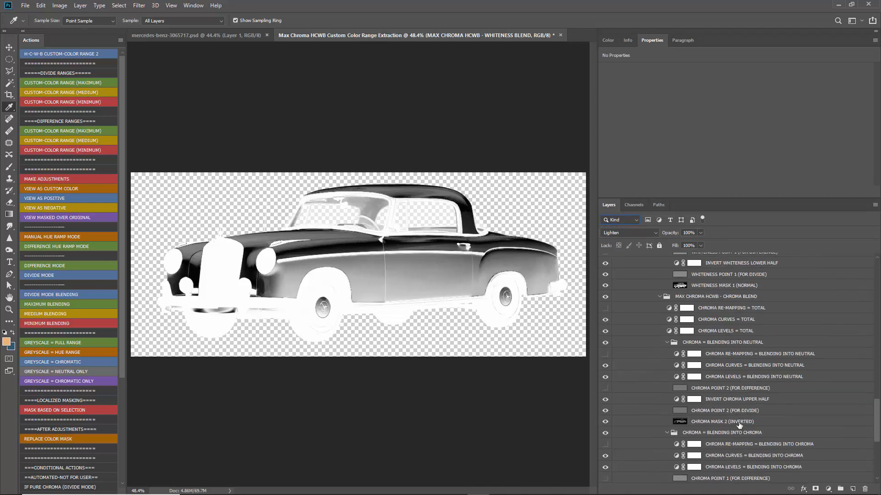
click(739, 335)
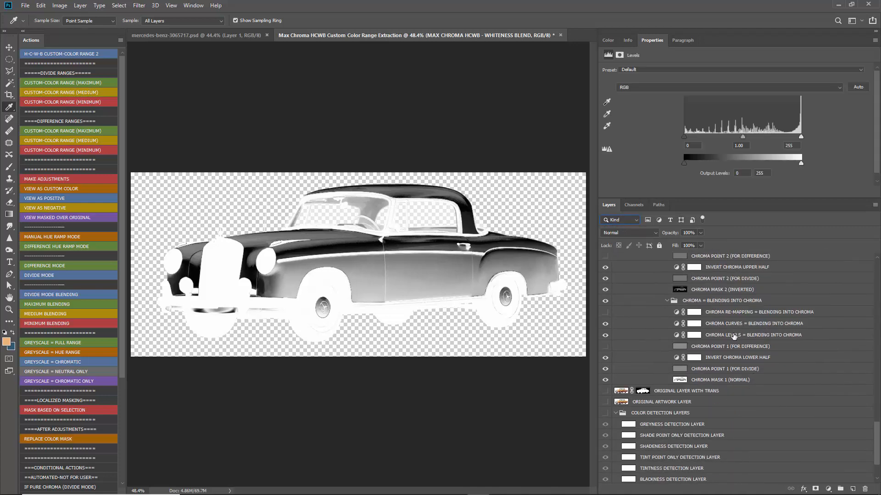
scroll(740, 335, up, 4)
click(739, 367)
scroll(739, 369, up, 5)
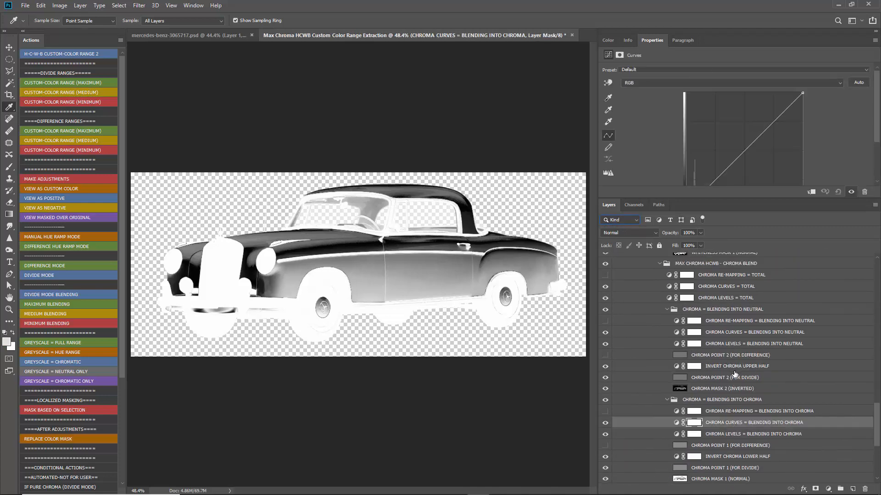
click(758, 388)
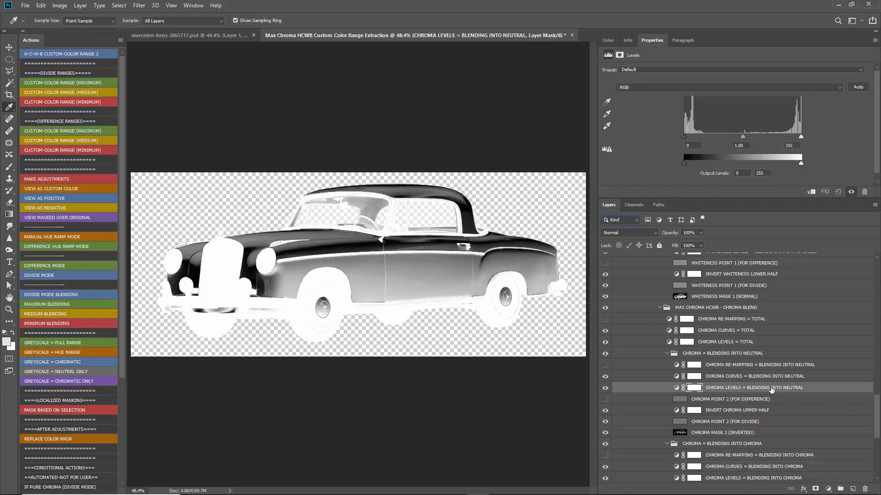
Step: Filter the layers by name with LEVELS
click(625, 222)
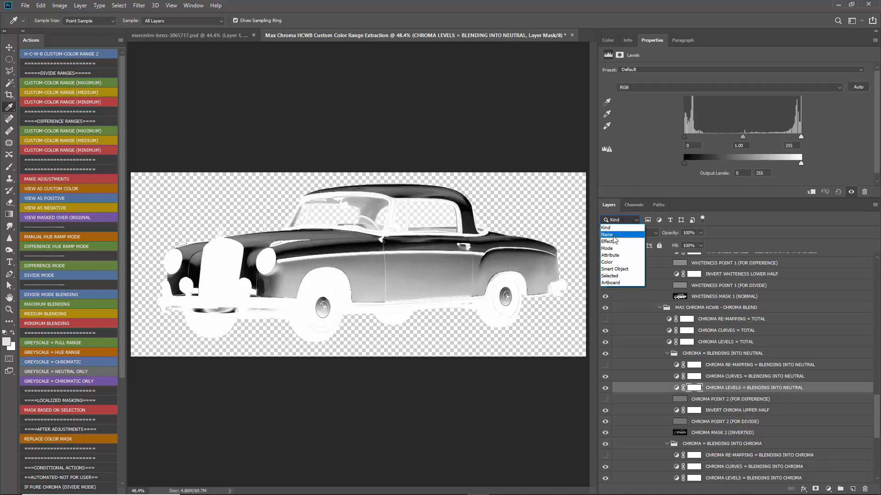
click(613, 235)
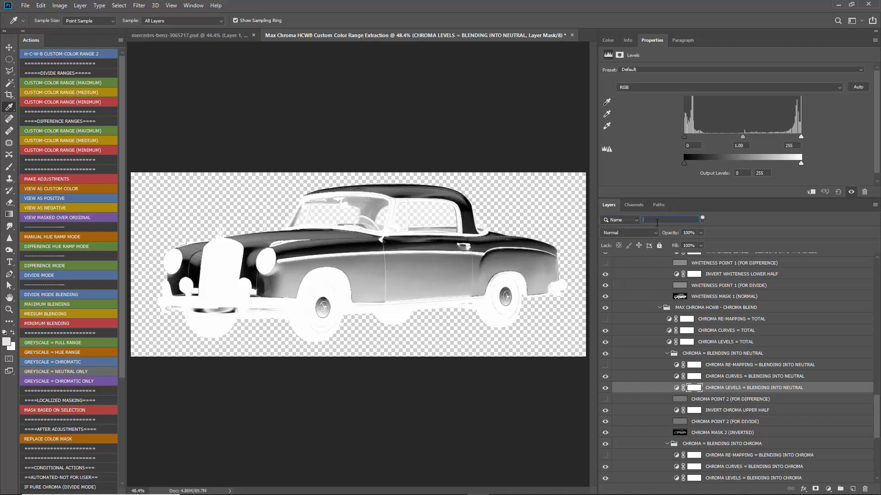
text(LEVE)
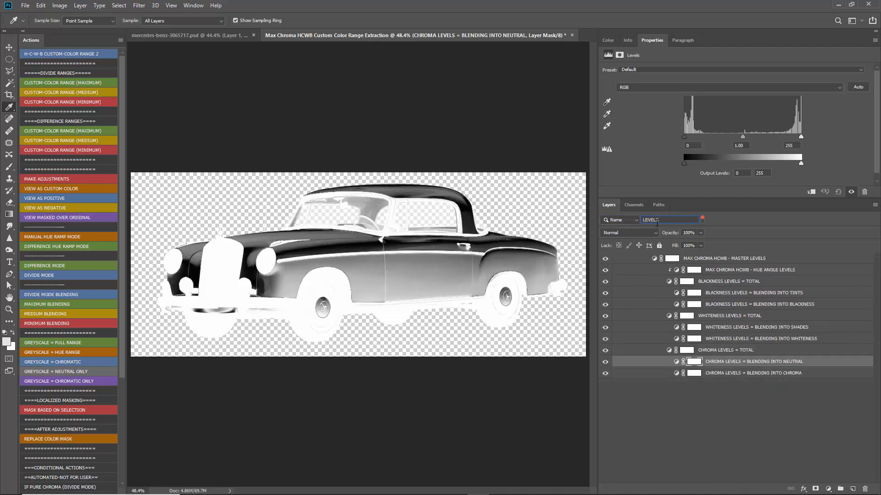
text(LS)
Step: Try lower white input levels on the CHROMA LEVELS layers for blending into chroma and into neutral, and reset them to 255
click(764, 374)
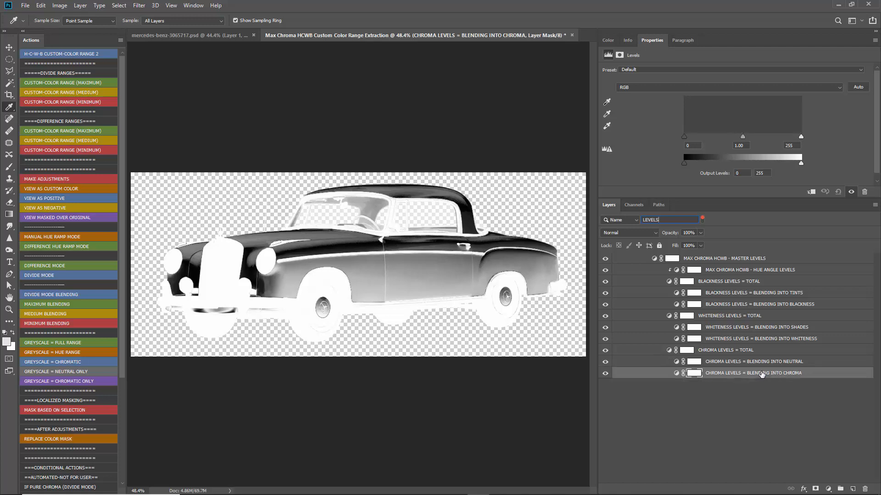
drag(799, 136, 836, 143)
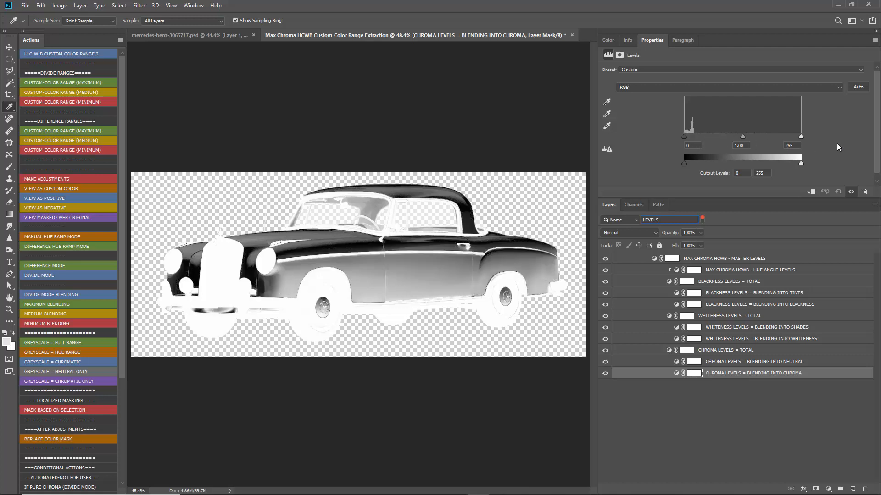
click(770, 365)
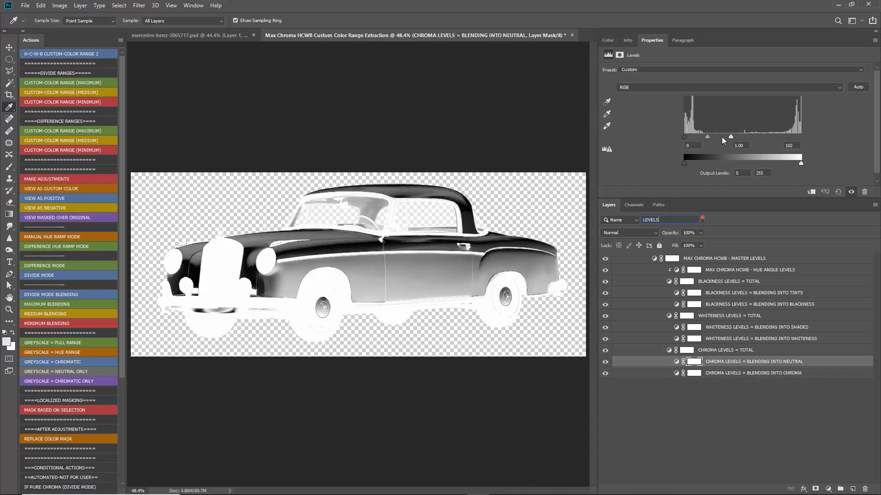
drag(722, 137, 837, 135)
key(v)
scroll(377, 193, up, 2)
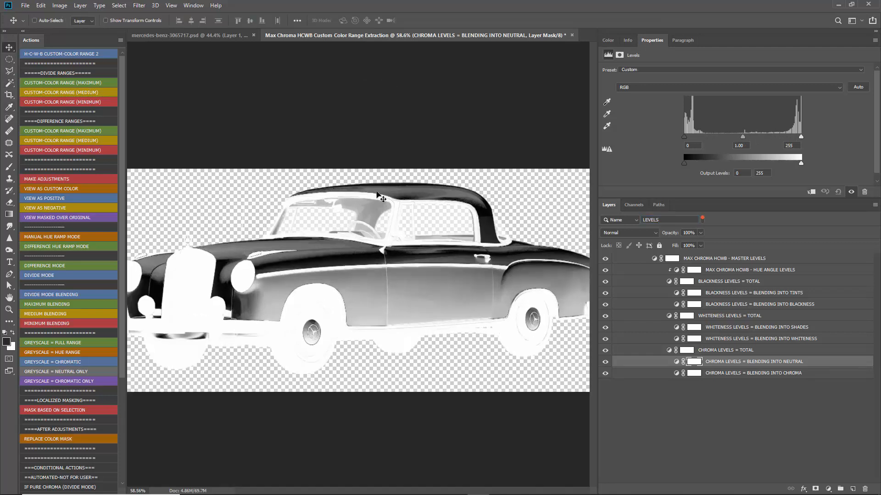
scroll(377, 193, up, 4)
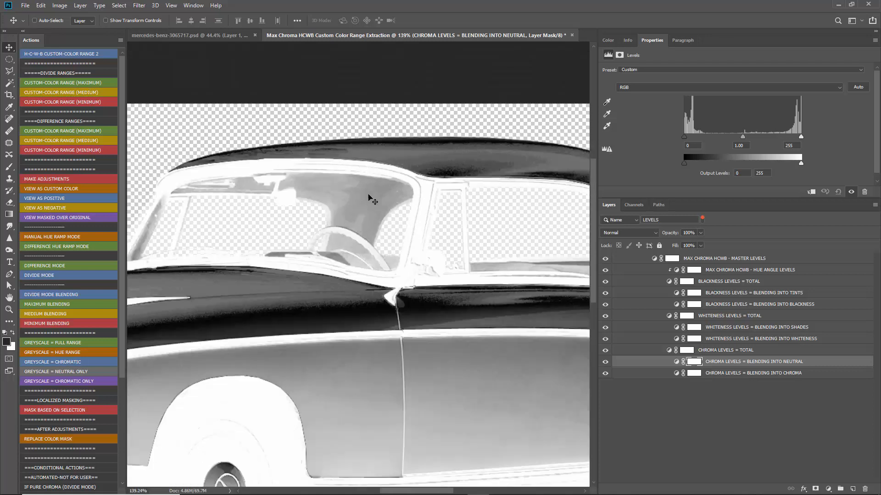
scroll(371, 199, down, 5)
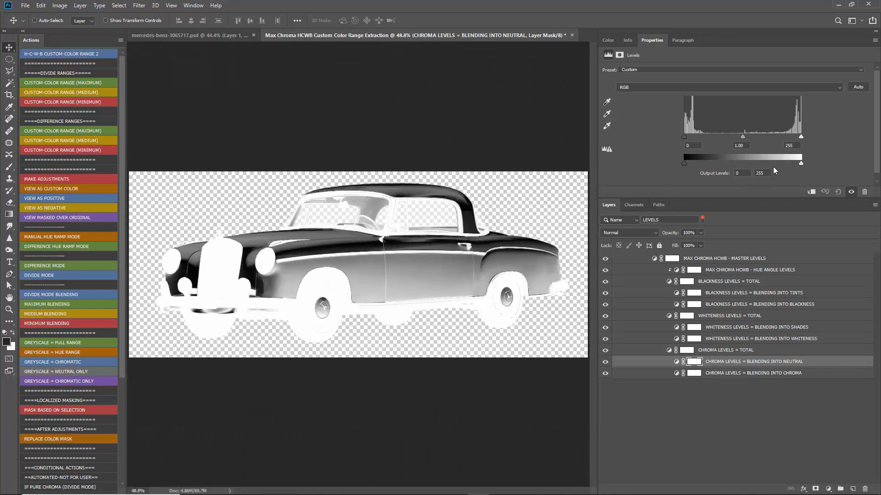
drag(801, 136, 854, 147)
Step: Try different input levels on the WHITENESS LEVELS layers for blending into whiteness and into shades
click(795, 339)
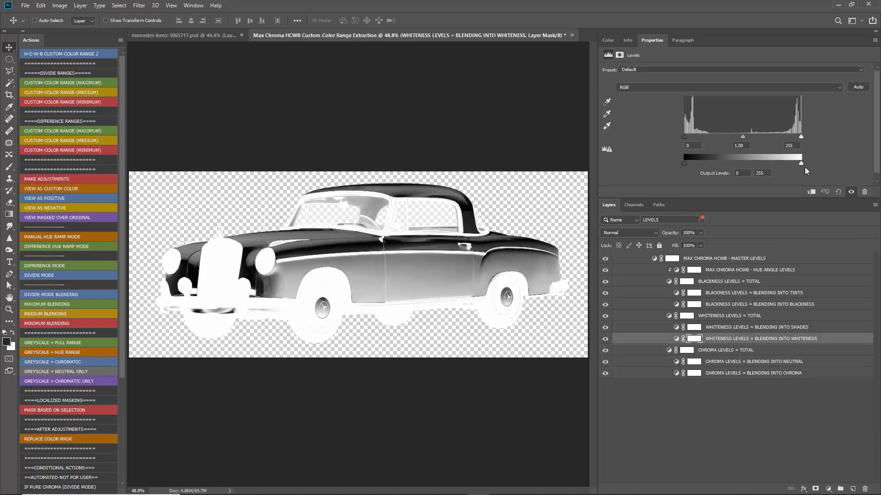
drag(798, 135, 855, 136)
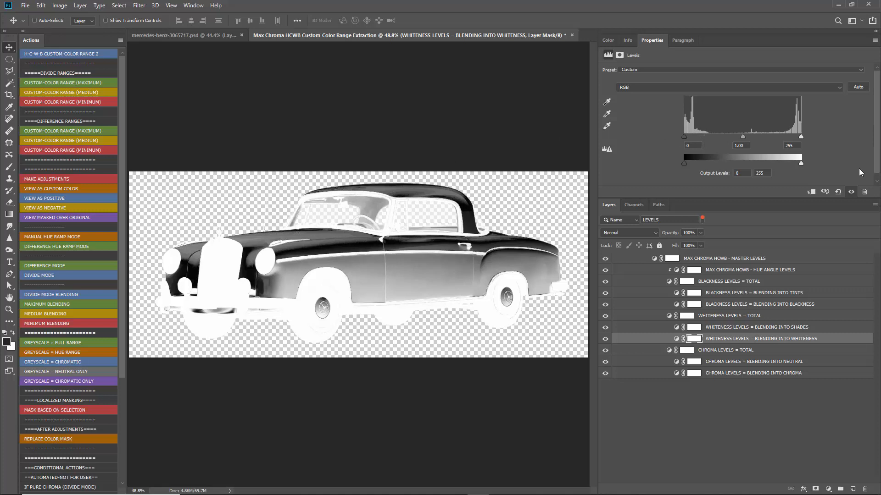
click(802, 327)
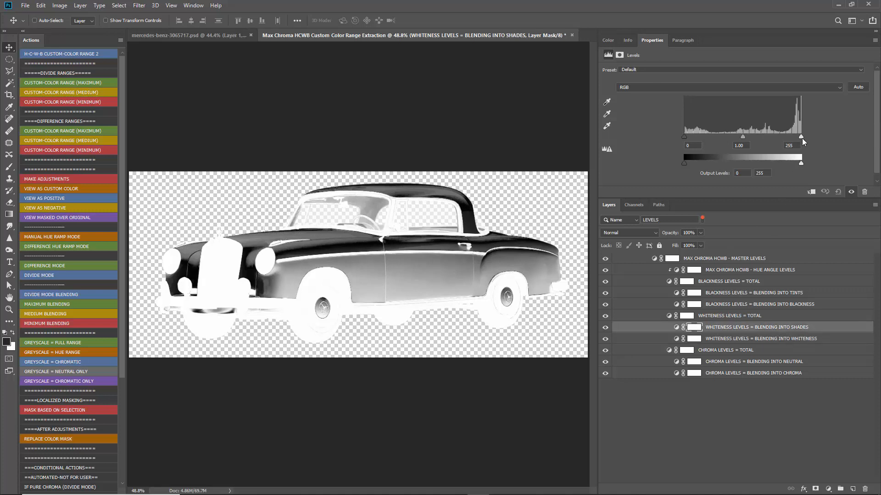
drag(776, 133, 859, 133)
drag(686, 137, 629, 139)
Step: Try different input levels on the BLACKNESS LEVELS layers for blending into blackness and into tints, and undo the last change
click(765, 306)
drag(799, 137, 827, 138)
click(788, 294)
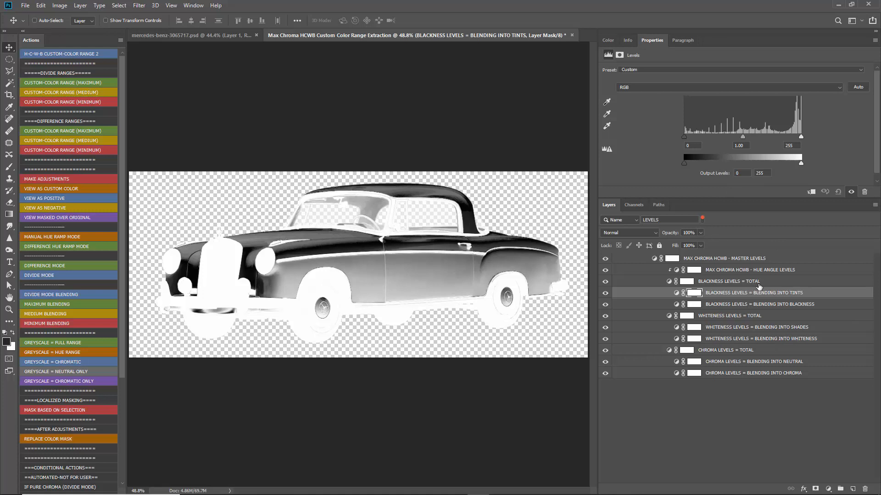
click(761, 305)
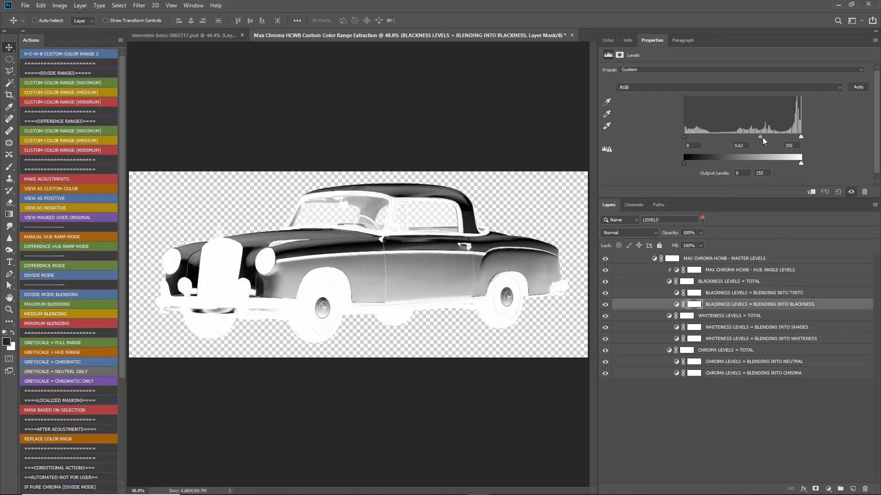
drag(762, 137, 739, 139)
drag(684, 137, 842, 142)
key(ctrl+z)
Step: Darken the paint mask by setting the midtone input of WHITENESS LEVELS = BLENDING INTO SHADES to 0.36
click(775, 327)
drag(763, 135, 774, 136)
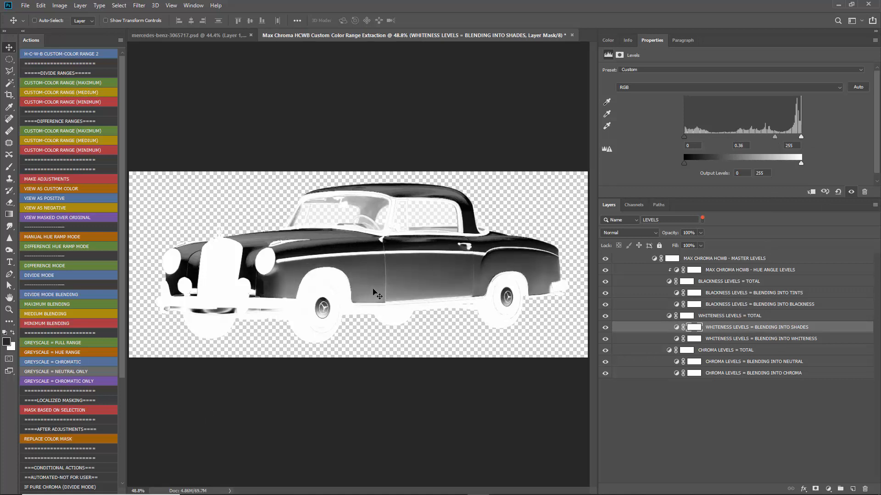
Step: Lower the white input level of the MAX CHROMA HCWB - HUE ANGLE LEVELS layer to 198
click(758, 281)
click(762, 271)
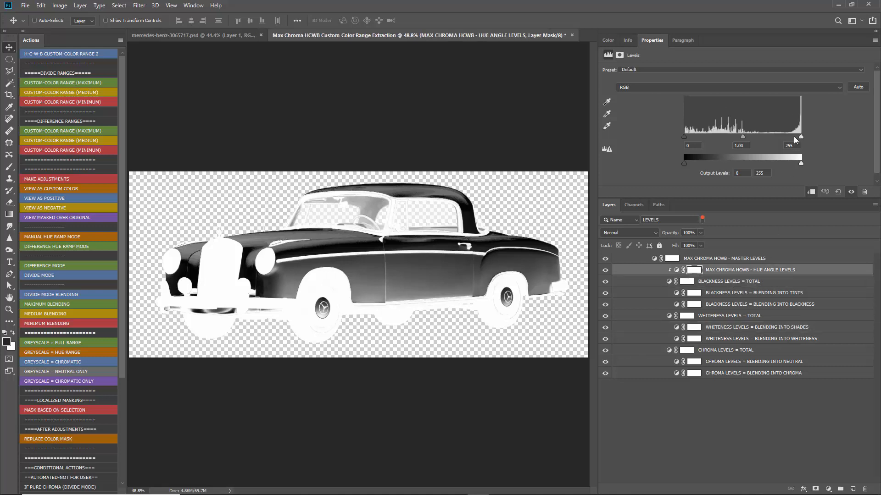
drag(793, 136, 720, 139)
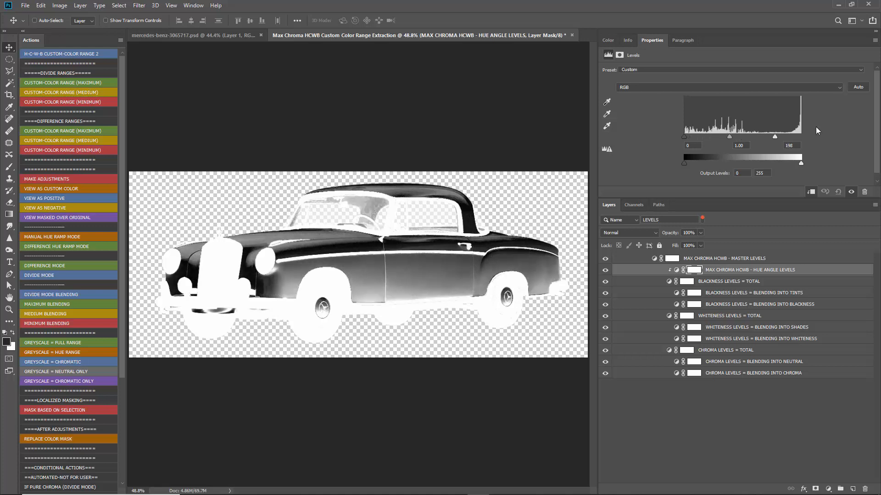
drag(816, 126, 834, 126)
Step: Set the white input of CHROMA LEVELS = BLENDING INTO NEUTRAL to 117 and inspect the car body in the mask
click(775, 373)
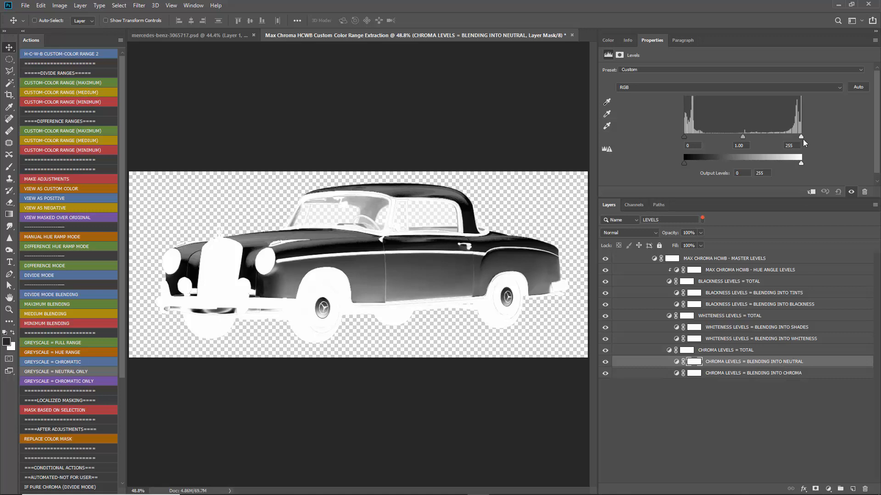
drag(802, 137, 737, 137)
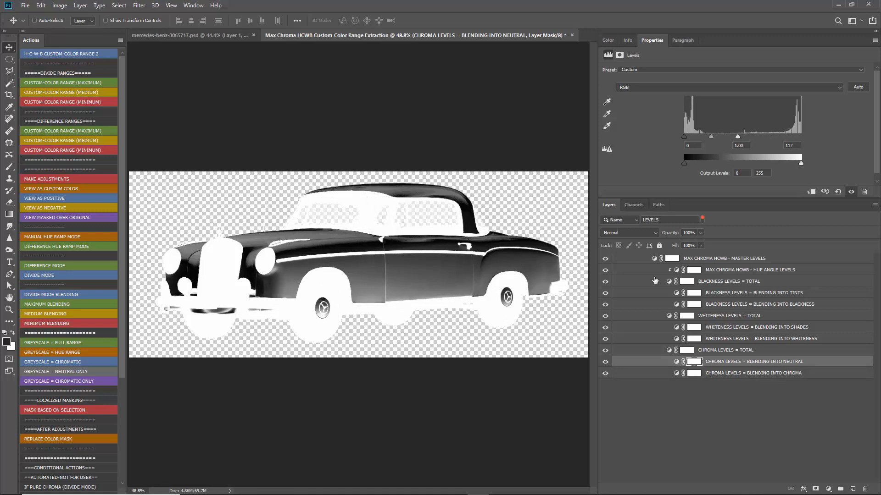
scroll(435, 272, up, 5)
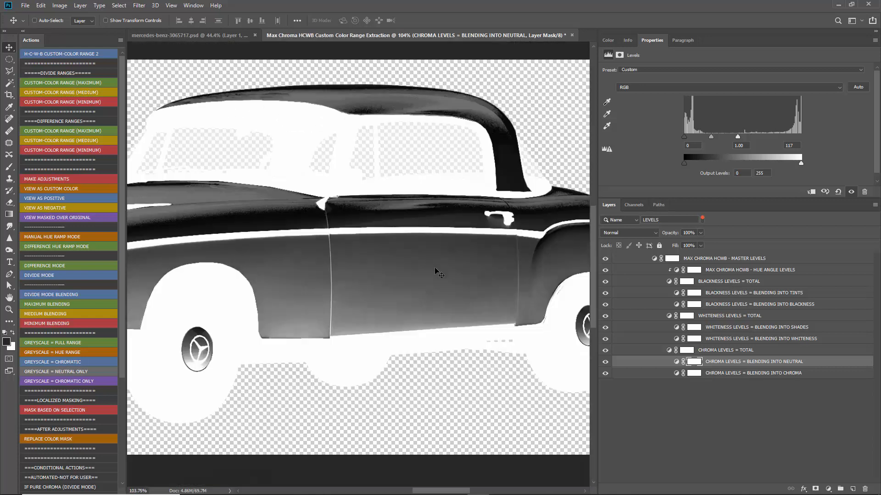
scroll(437, 272, down, 5)
key(ctrl+z)
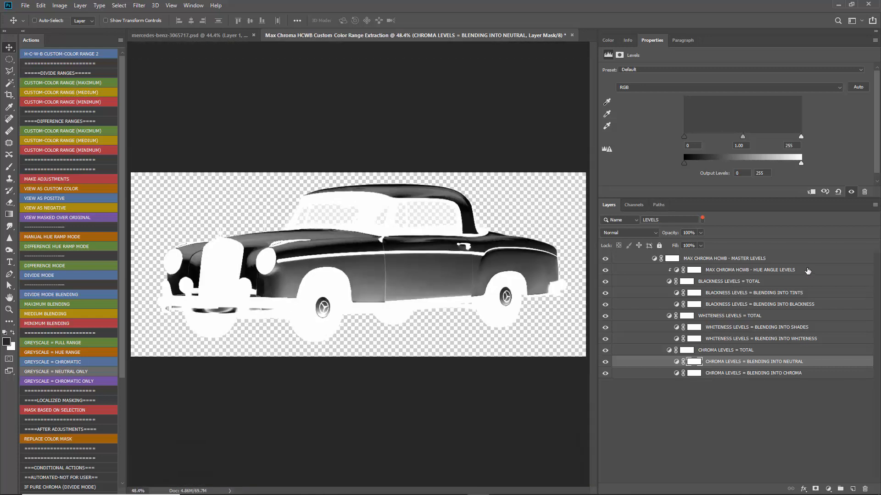
Step: Turn off the LEVELS layer filter and compare the five greyscale mask modes, ending on GREYSCALE = HUE RANGE
click(735, 261)
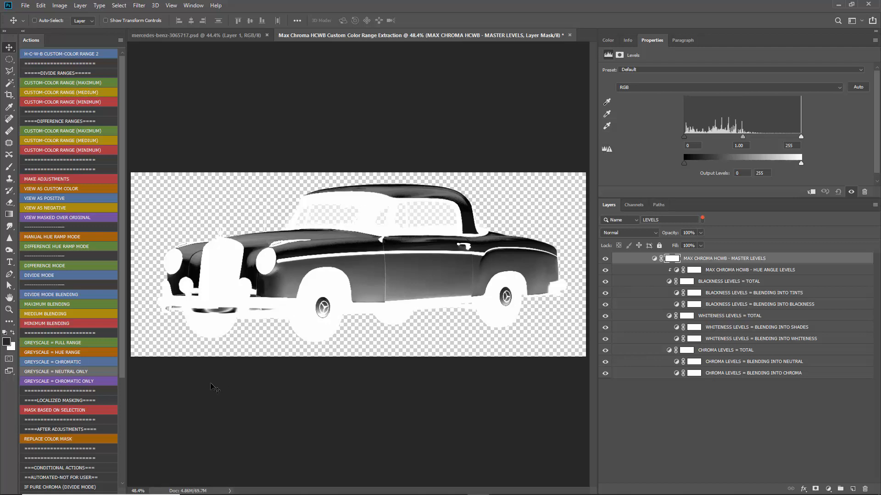
click(702, 219)
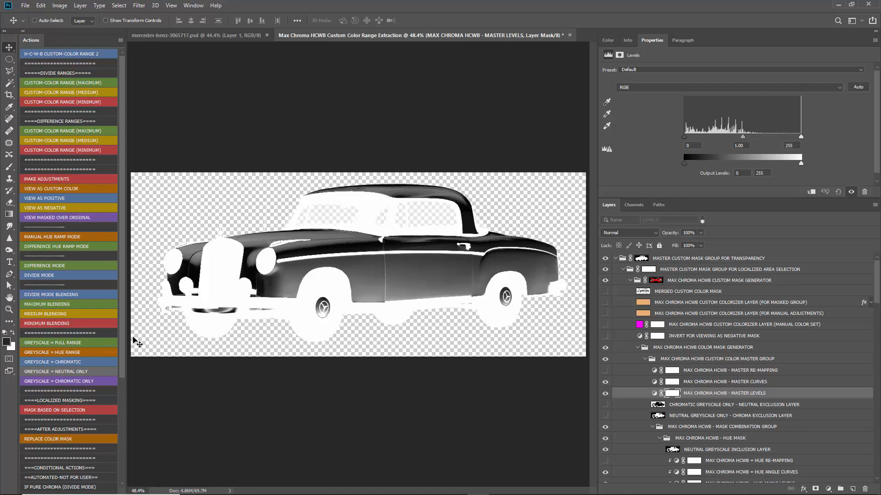
click(70, 344)
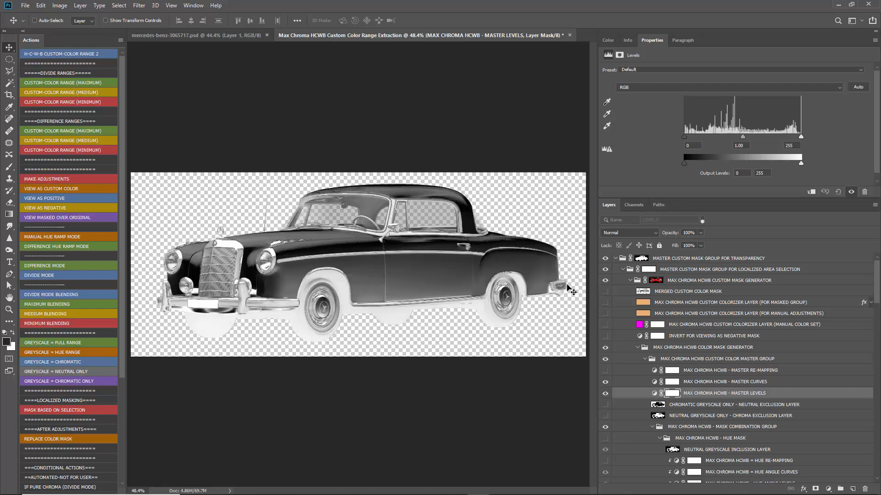
click(72, 354)
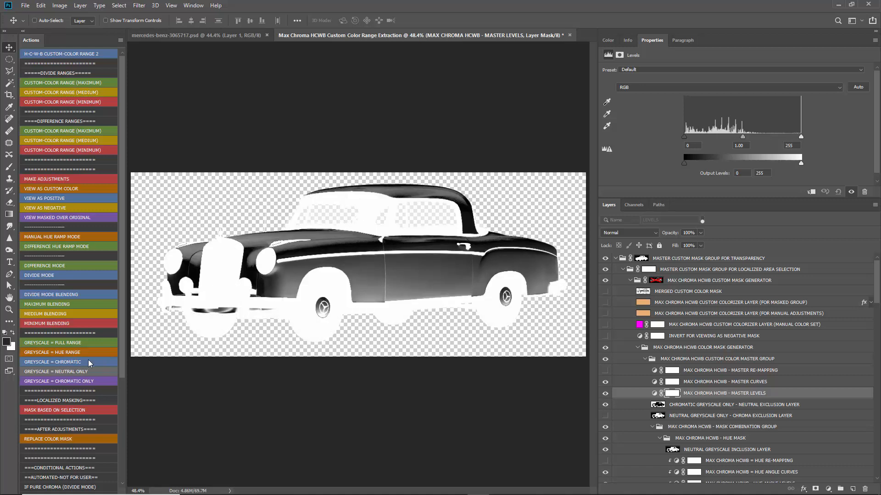
click(78, 364)
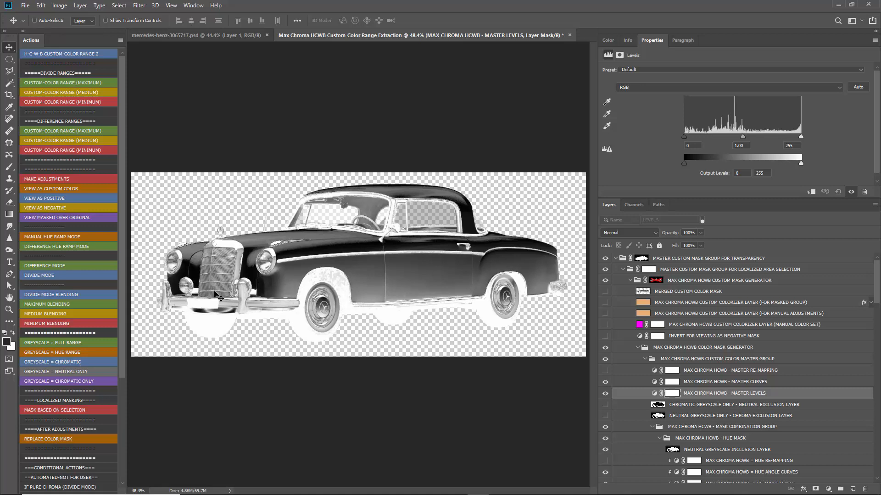
click(64, 374)
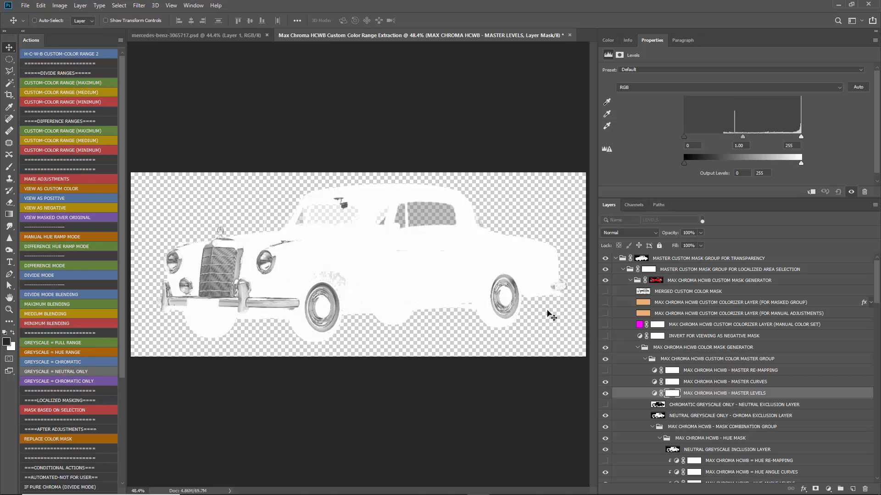
click(69, 381)
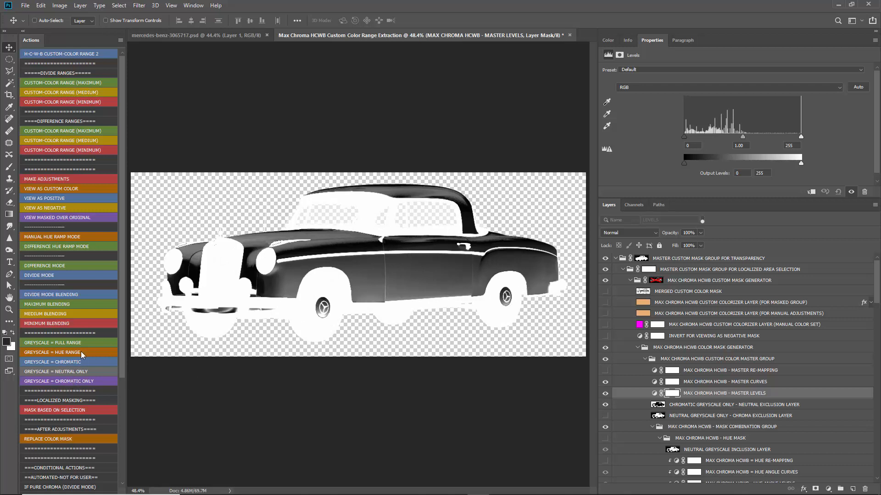
click(105, 344)
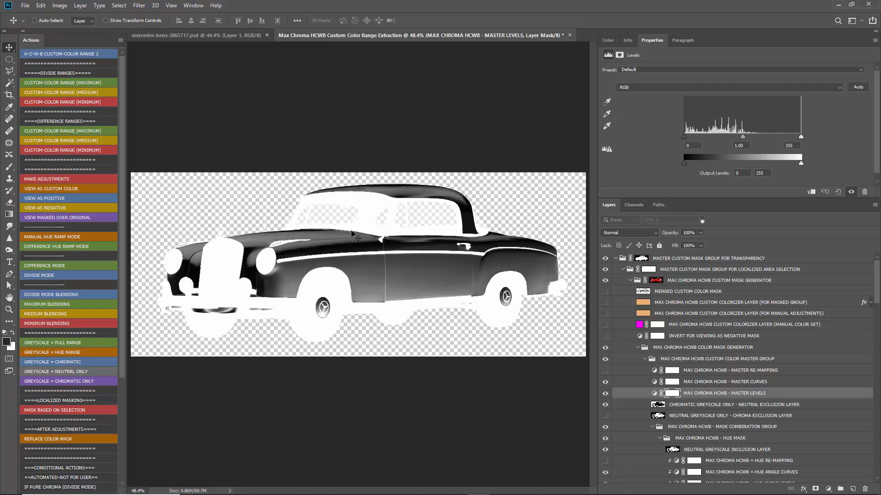
Step: Run the REPLACE COLOR MASK action and isolate the extracted paint by hiding ORIGINAL LAYER WITH TRANS
click(66, 440)
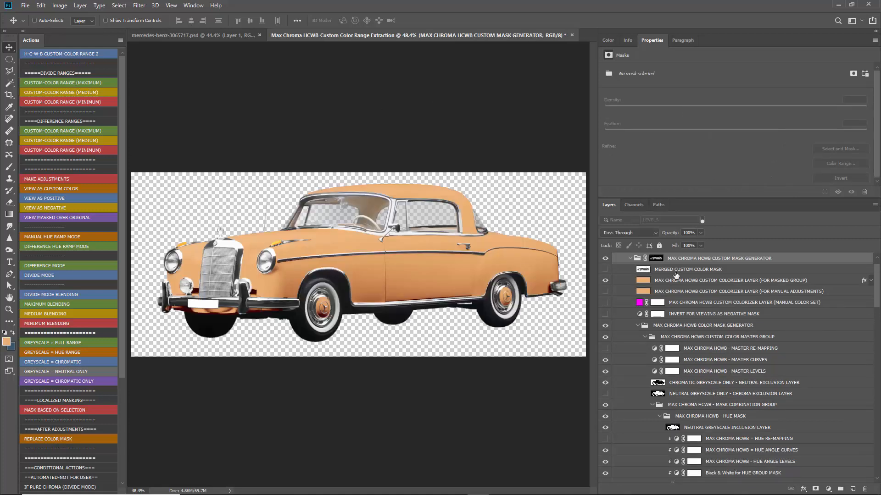
click(630, 258)
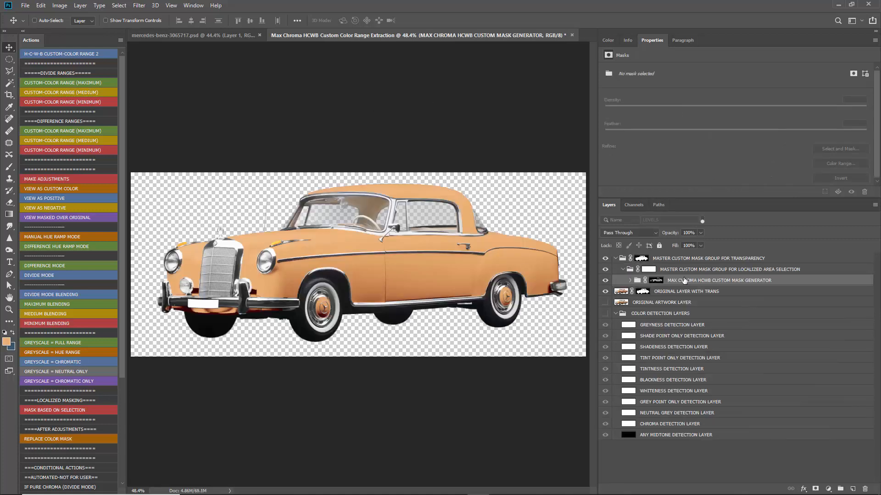
click(615, 258)
click(605, 270)
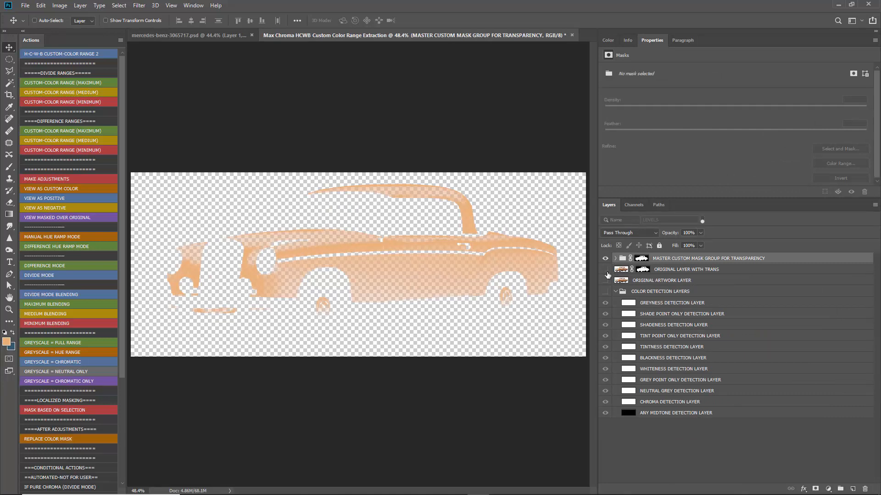
Step: Add a dark blue Solid Color fill layer directly above ORIGINAL ARTWORK LAYER as a background
click(683, 282)
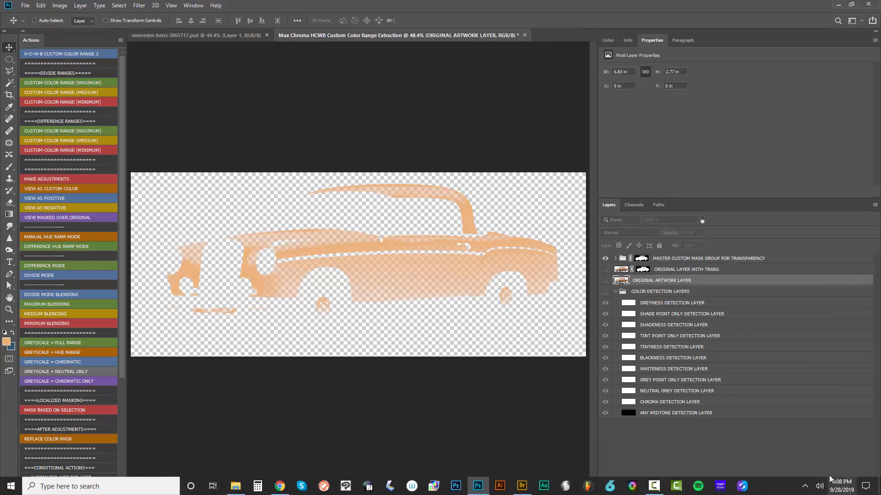
click(827, 489)
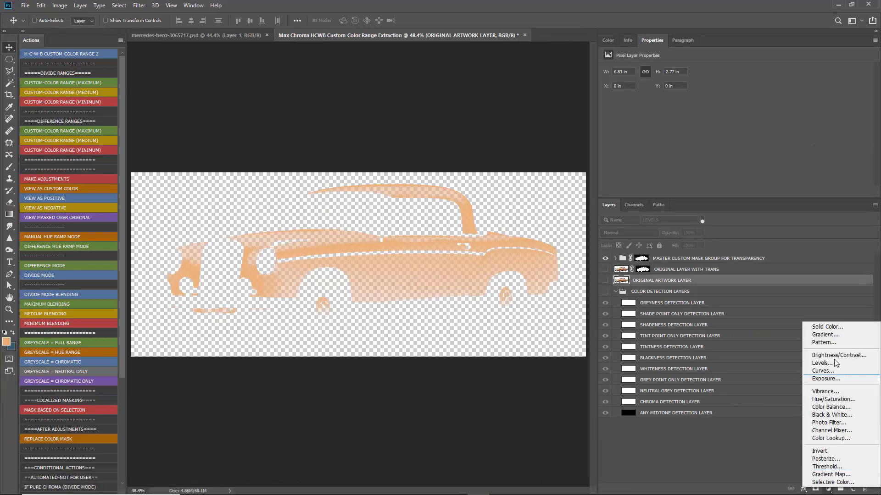
click(838, 329)
drag(632, 310, 669, 338)
click(680, 320)
click(651, 343)
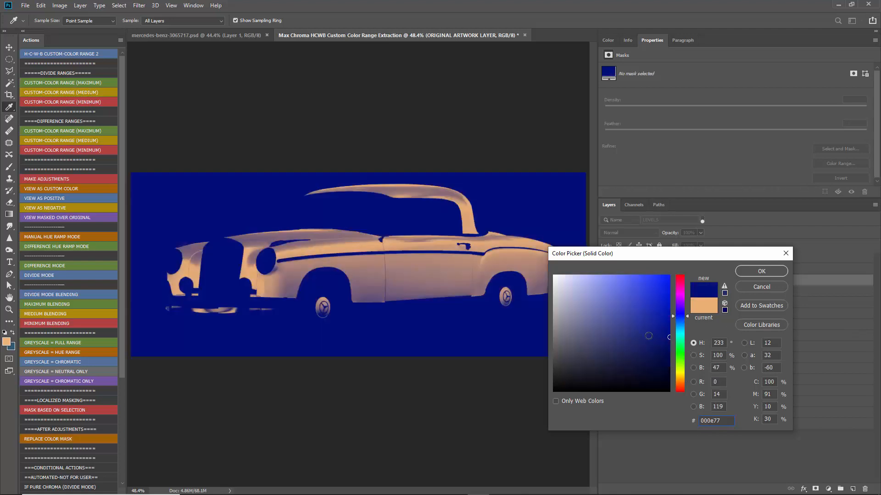
click(757, 272)
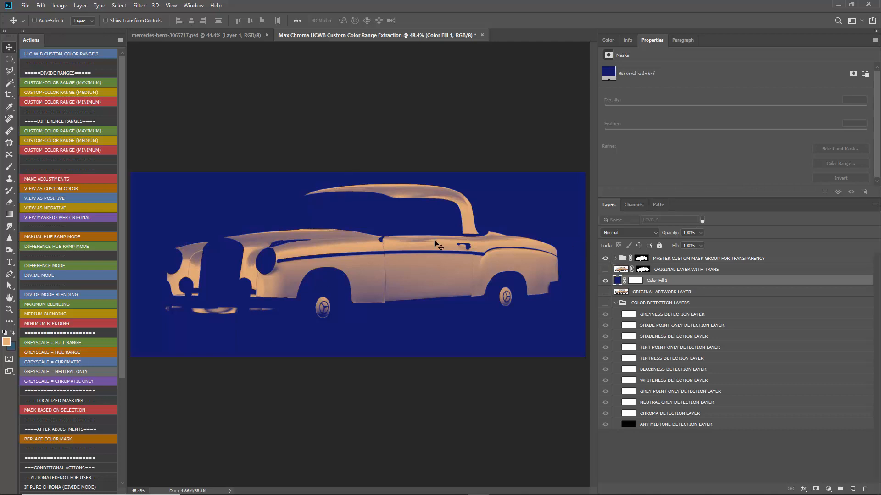
Step: Show ORIGINAL LAYER WITH TRANS again and expand the master mask group down to the CUSTOM MASK GENERATOR contents
click(605, 269)
click(616, 258)
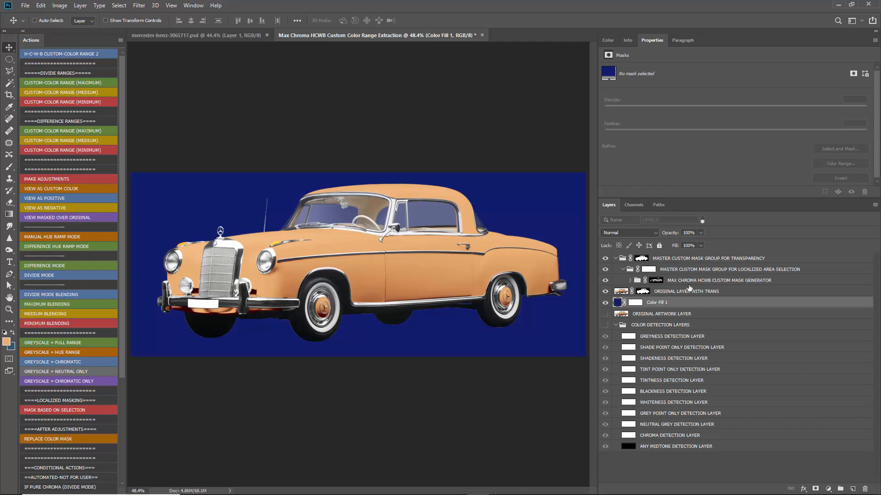
click(630, 280)
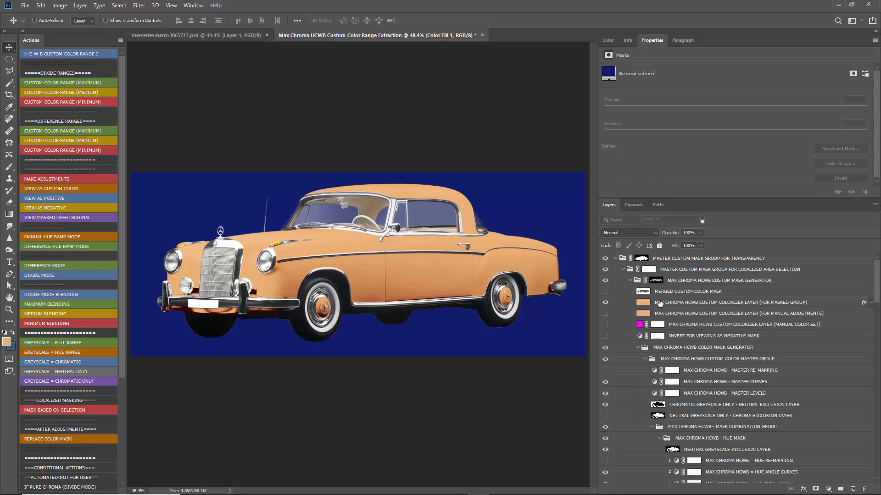
Step: Add a Solid Color fill of ecb176 above the CUSTOM COLORIZER LAYER (FOR MASKED GROUP)
click(659, 303)
click(828, 489)
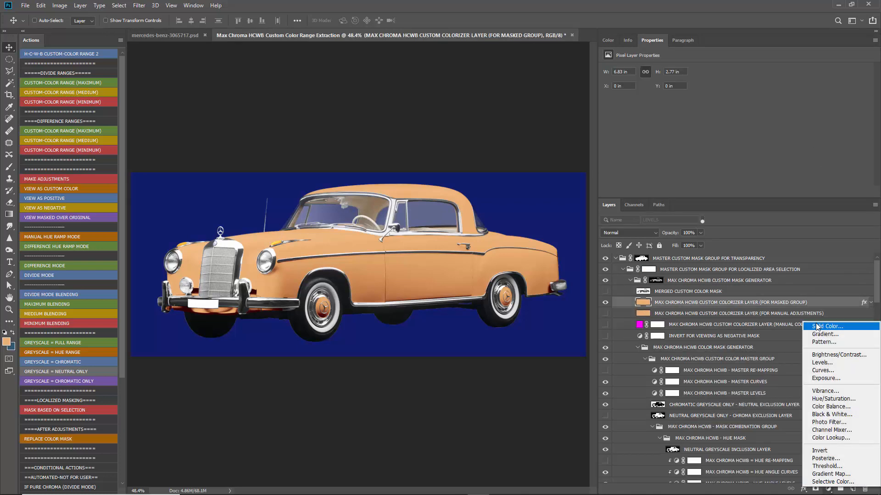
click(826, 327)
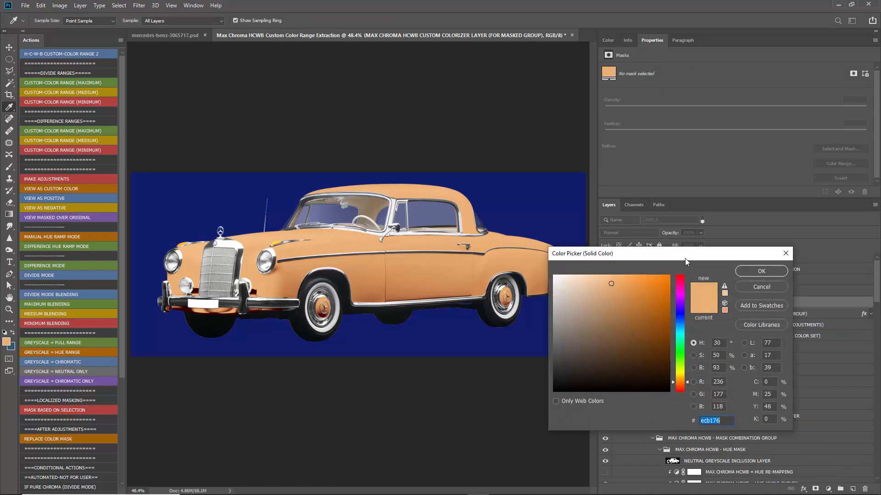
drag(684, 258, 741, 281)
click(821, 292)
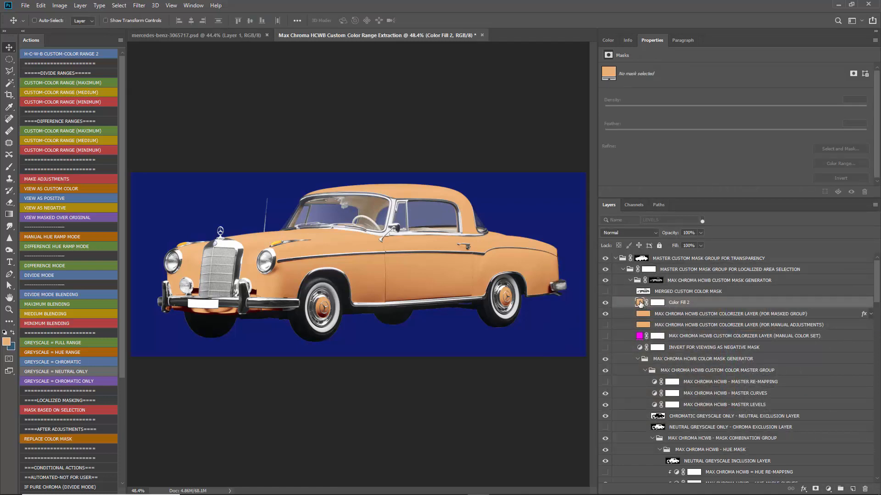
Step: Recolor the car paint by changing the new fill layer's color to light blue 00c6ff
double_click(640, 303)
drag(665, 323, 721, 292)
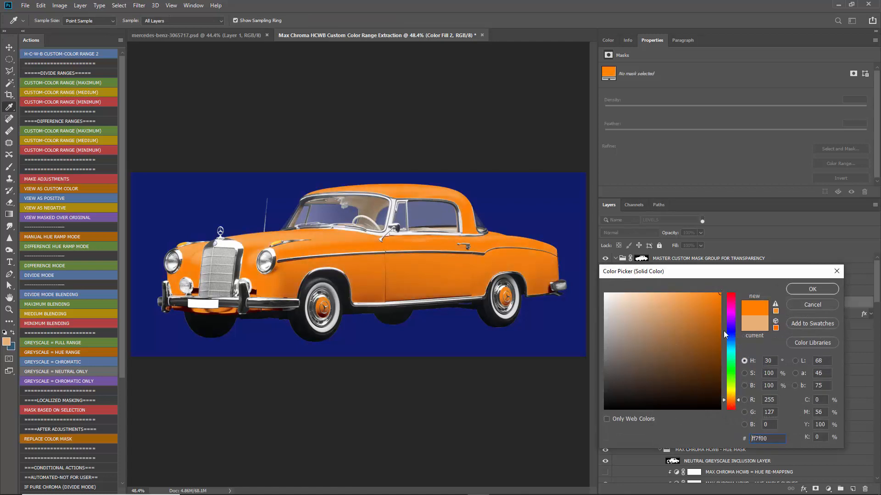
mouse_move(725, 335)
mouse_down()
mouse_move(728, 315)
mouse_move(728, 346)
mouse_up()
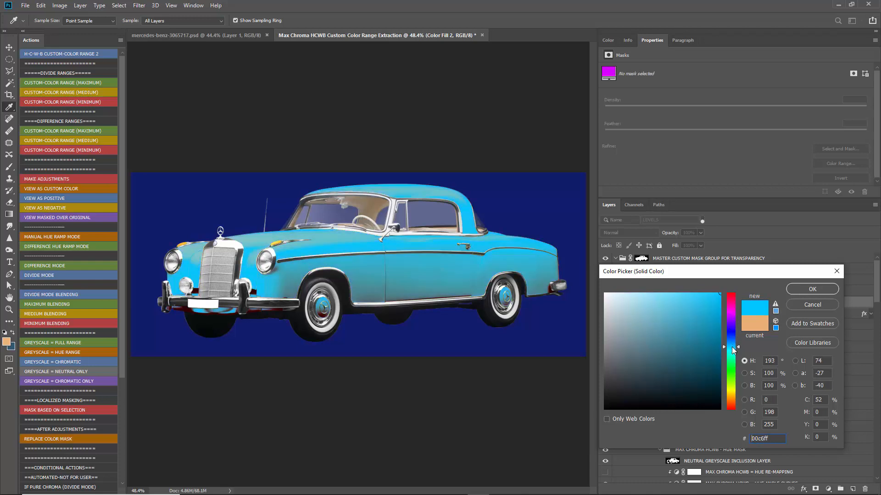
click(810, 290)
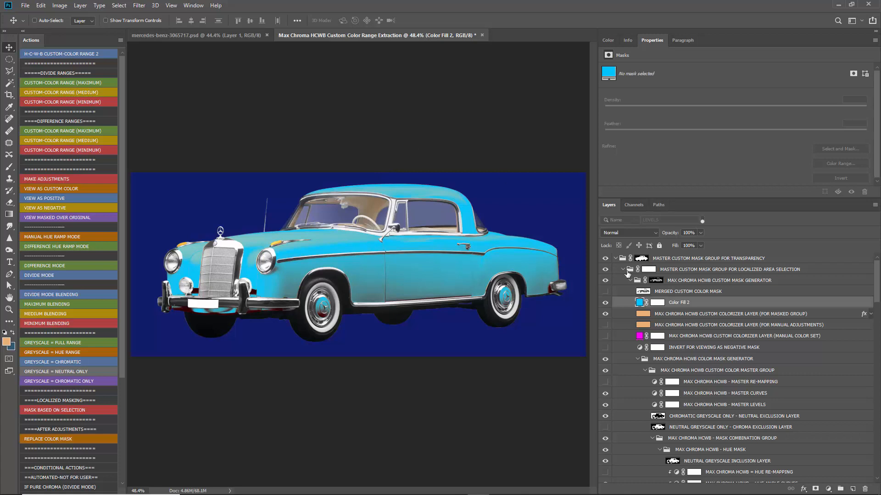
Step: Hide both color fill layers and run the MAKE ADJUSTMENTS action to return to the greyscale mask
click(605, 302)
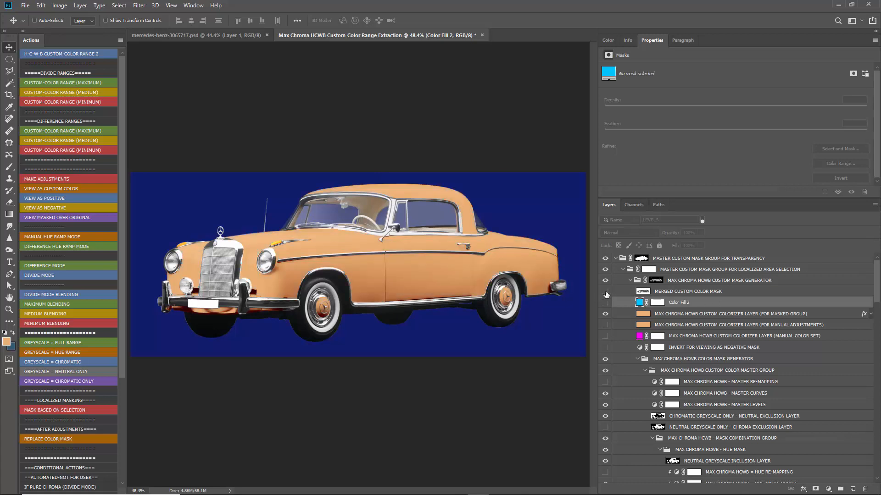
click(67, 180)
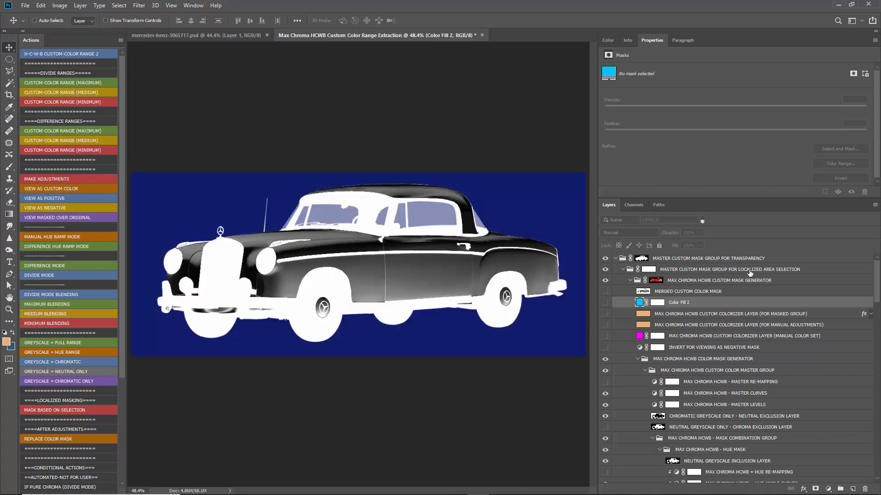
drag(871, 272, 878, 464)
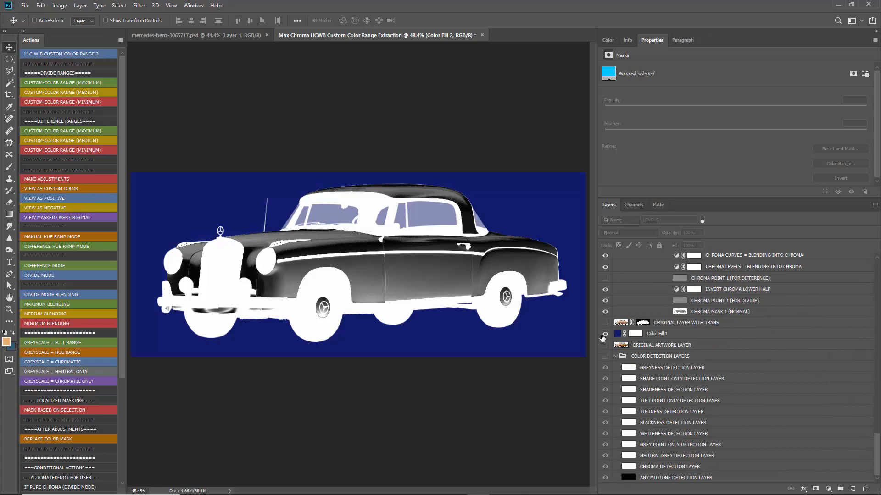
click(605, 335)
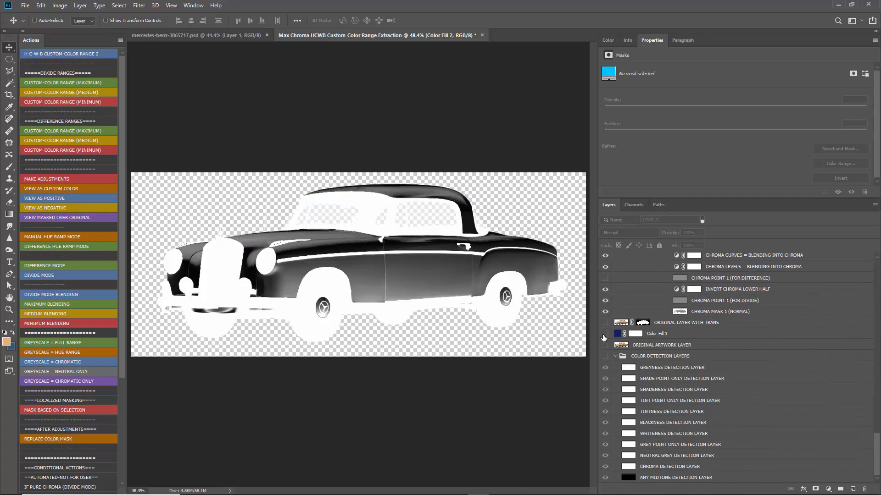
Step: Collapse and hide MASTER CUSTOM MASK GROUP FOR TRANSPARENCY, and show and select ORIGINAL LAYER WITH TRANS
click(61, 6)
click(879, 450)
drag(878, 440, 878, 271)
click(616, 259)
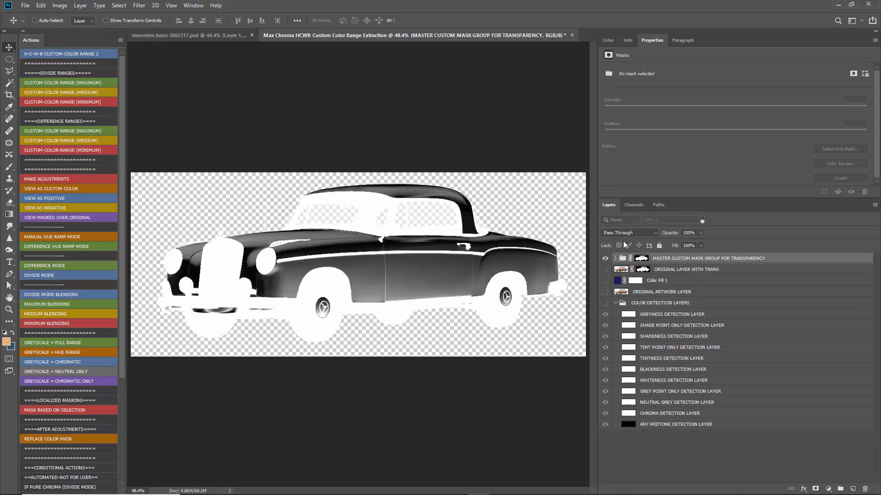
click(605, 258)
click(605, 269)
click(746, 271)
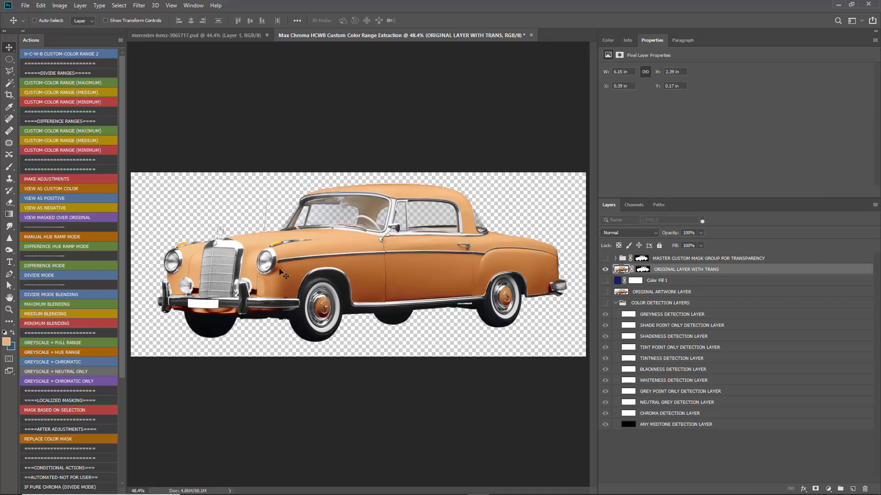
scroll(351, 270, up, 5)
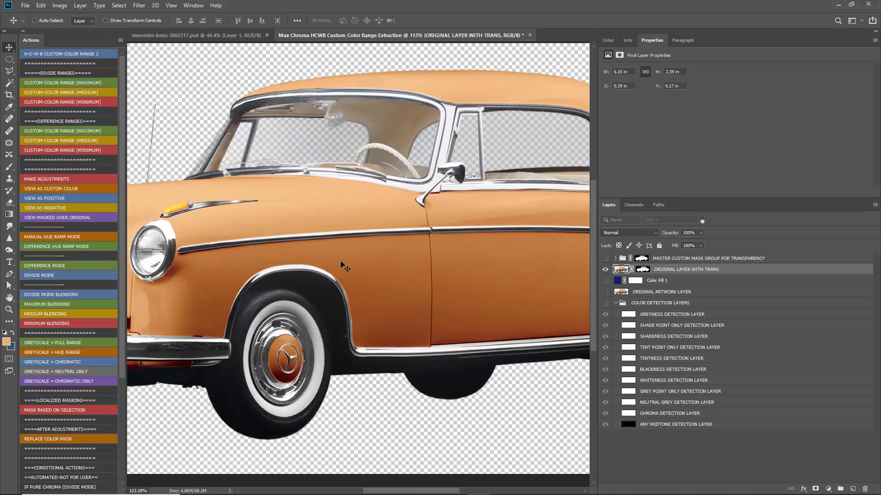
scroll(514, 200, down, 5)
scroll(245, 262, up, 6)
scroll(219, 232, up, 4)
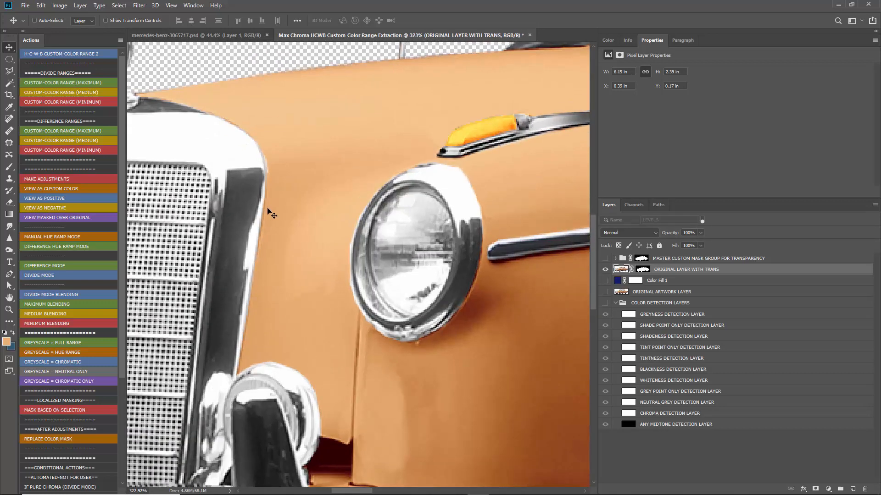
key(ctrl+0)
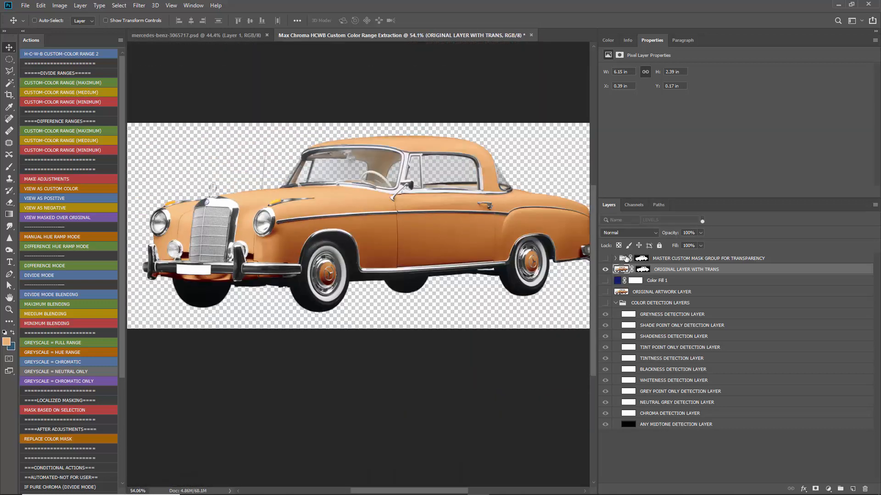
Step: Convert the MASTER CUSTOM MASK GROUP FOR TRANSPARENCY group to a Smart Object, and open and close its embedded contents to check them
click(744, 261)
right_click(781, 261)
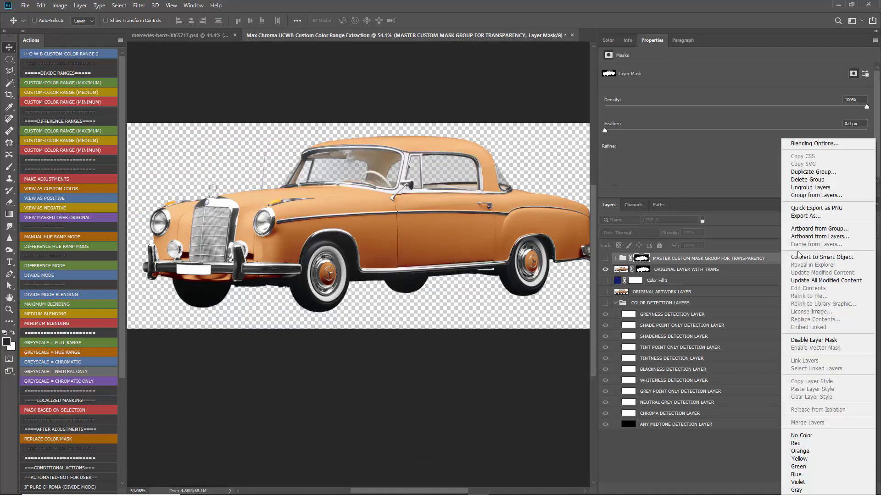
click(606, 257)
click(606, 270)
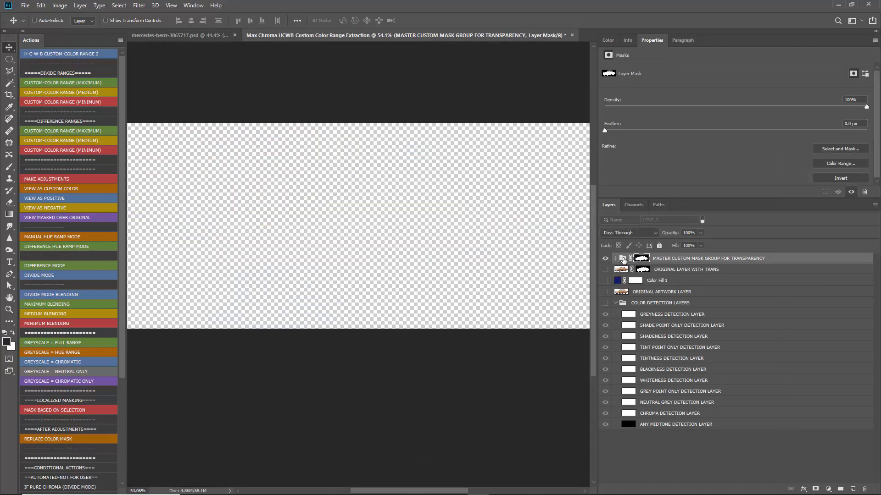
click(605, 258)
right_click(780, 259)
click(799, 257)
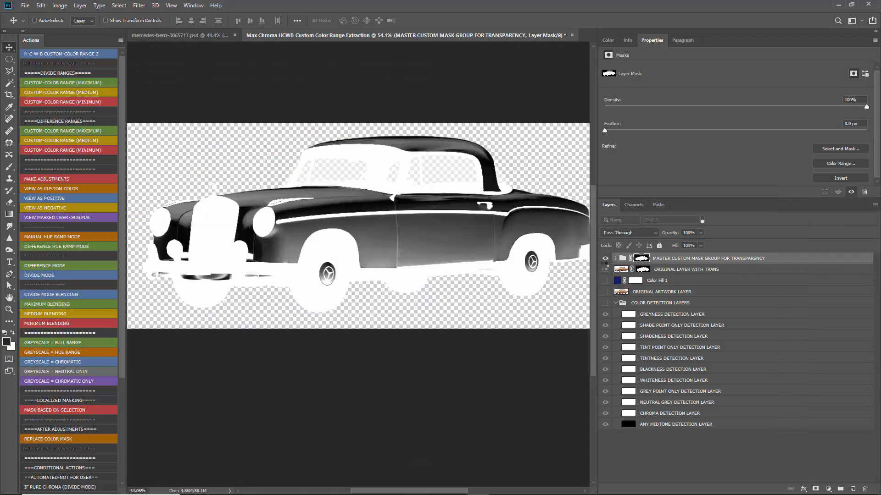
double_click(626, 259)
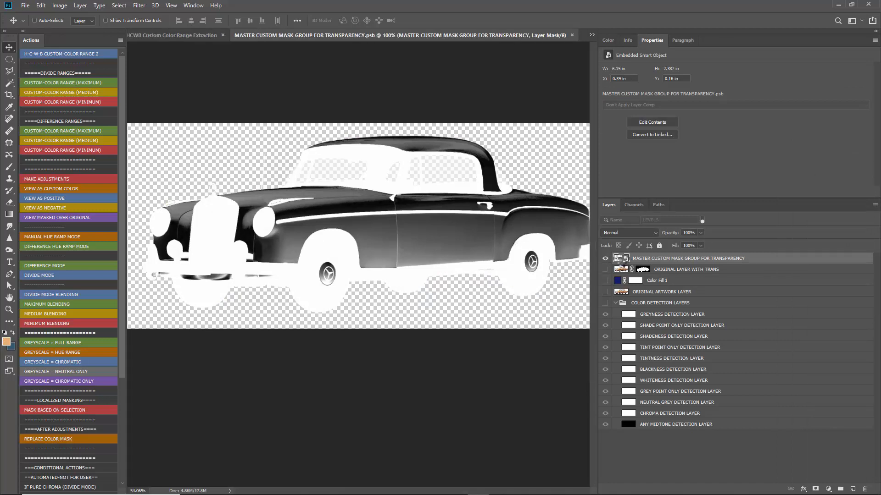
click(572, 35)
Step: Hide the mask group Smart Object, and show and select ORIGINAL LAYER WITH TRANS
click(605, 258)
click(605, 269)
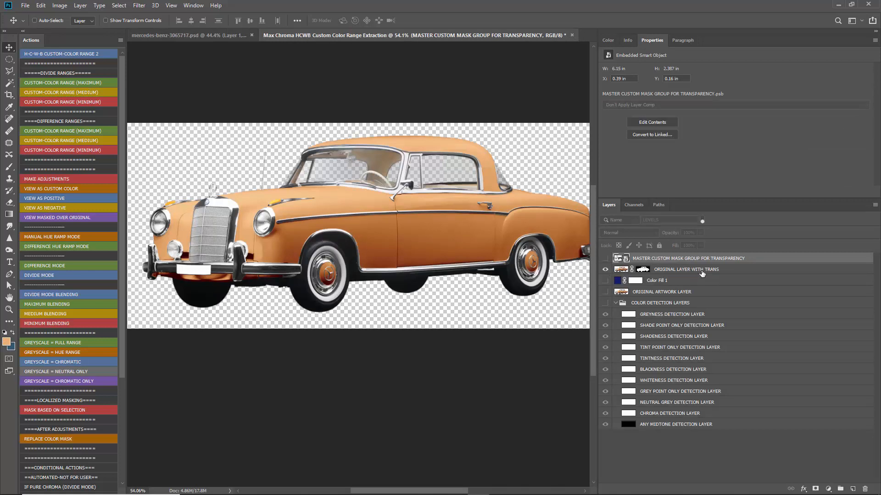
click(700, 273)
scroll(386, 175, down, 3)
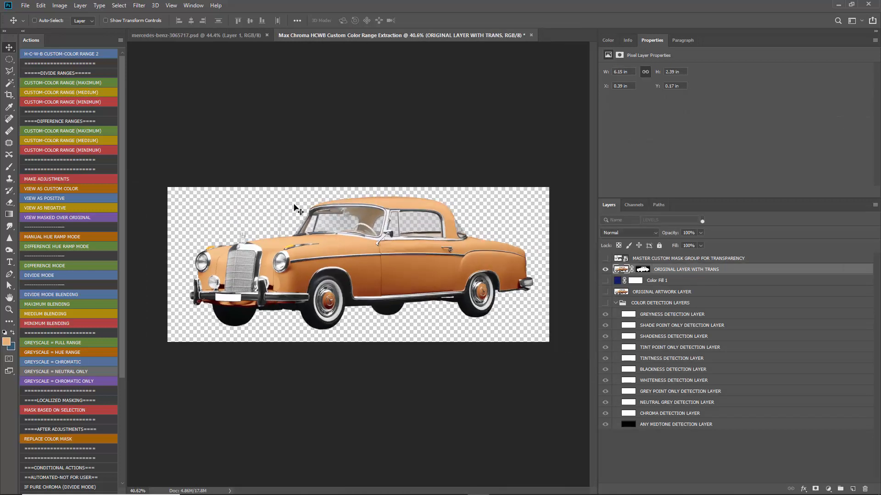
click(6, 342)
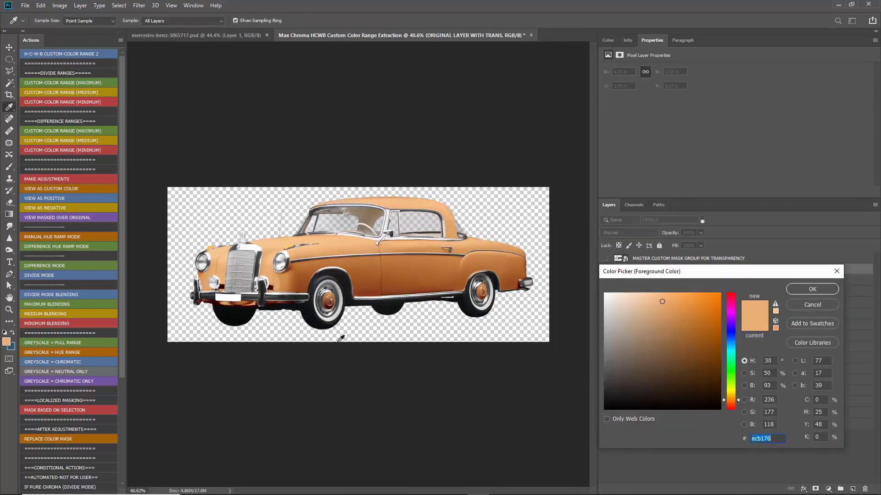
click(812, 304)
key(v)
Step: Set the foreground color to dark grey 404040 by sampling the dark edge of the chrome grille surround
scroll(225, 269, up, 6)
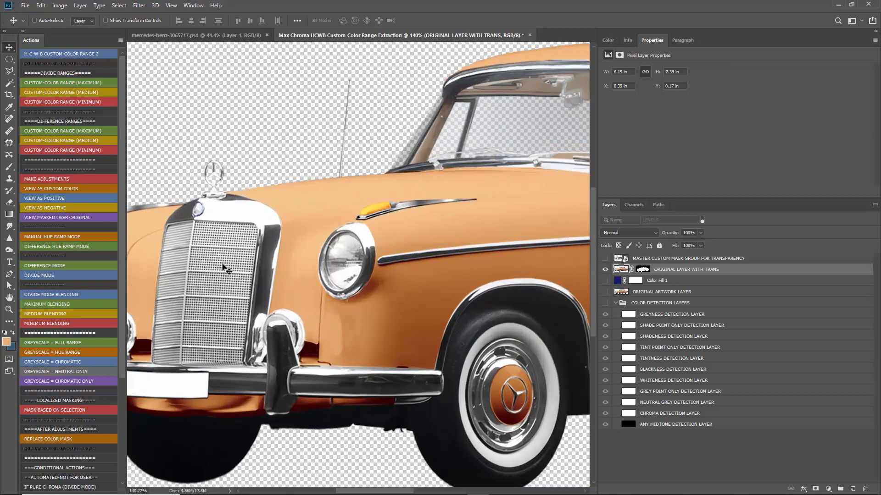
scroll(225, 269, up, 3)
click(6, 342)
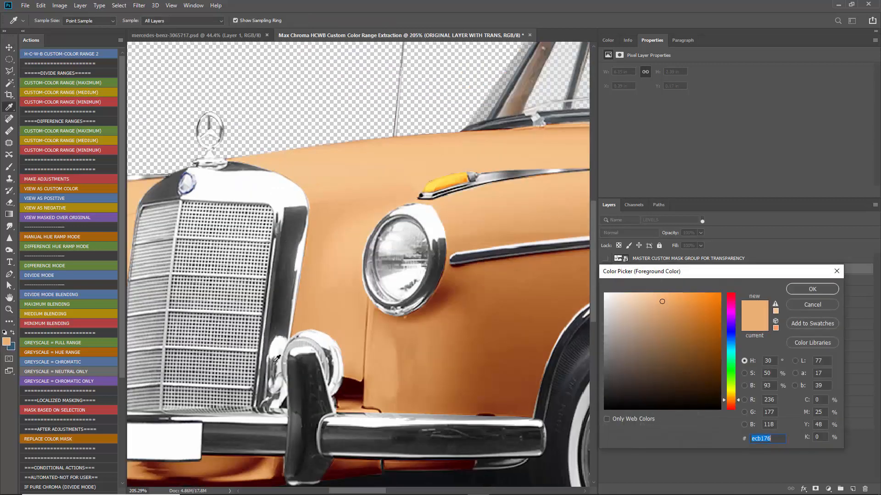
click(294, 249)
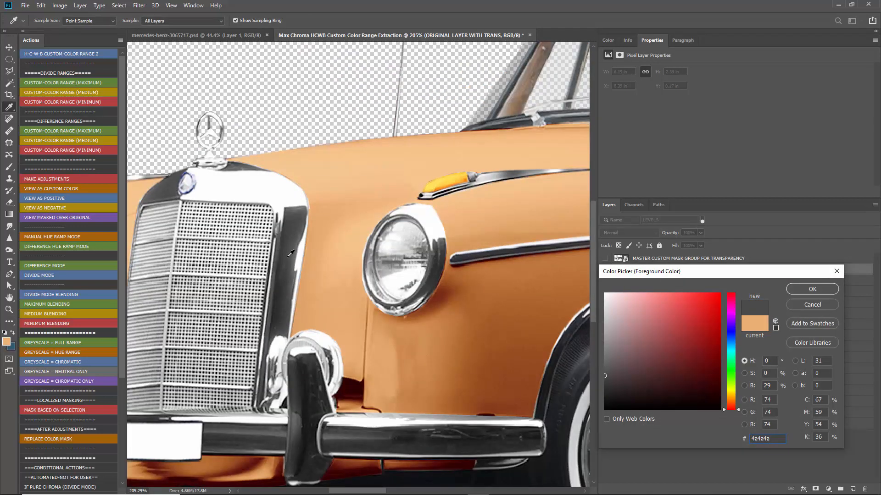
mouse_move(287, 256)
mouse_down()
mouse_move(282, 285)
mouse_move(287, 244)
mouse_up()
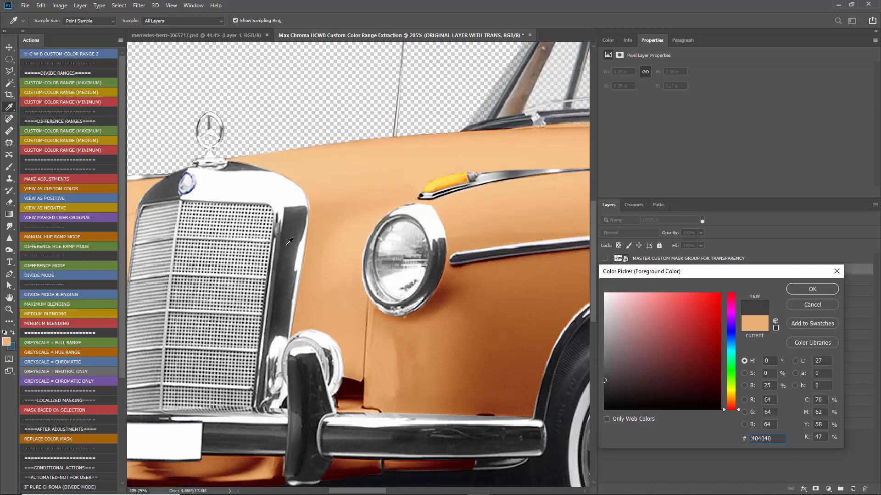
click(812, 289)
key(v)
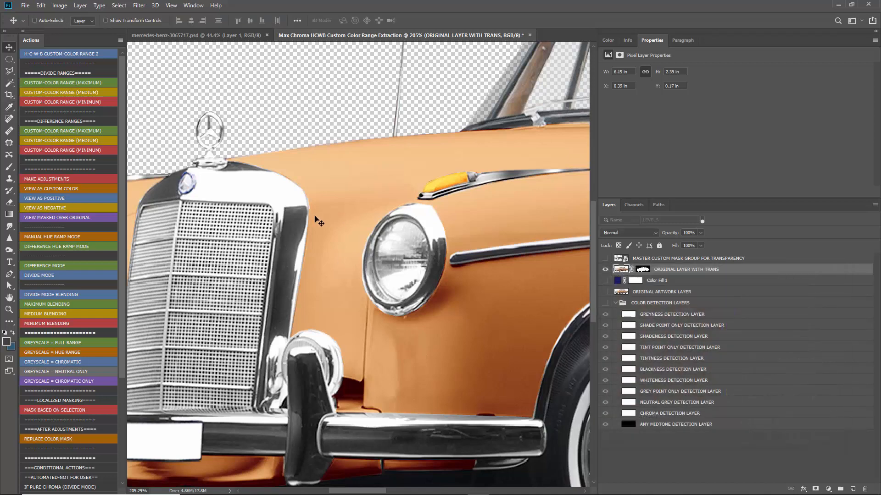
Step: Run the H-C-W-B CUSTOM-COLOR RANGE 2 action on ORIGINAL LAYER WITH TRANS using the sampled grey
scroll(285, 250, down, 5)
scroll(474, 267, up, 1)
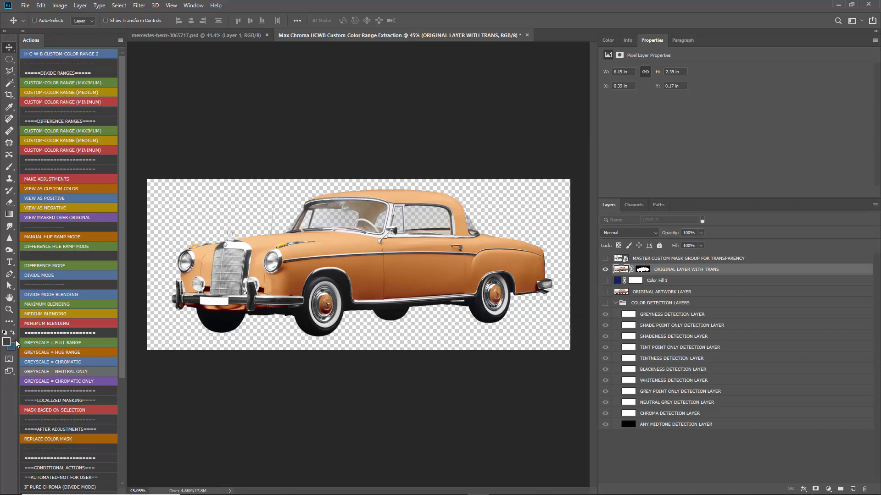
click(56, 54)
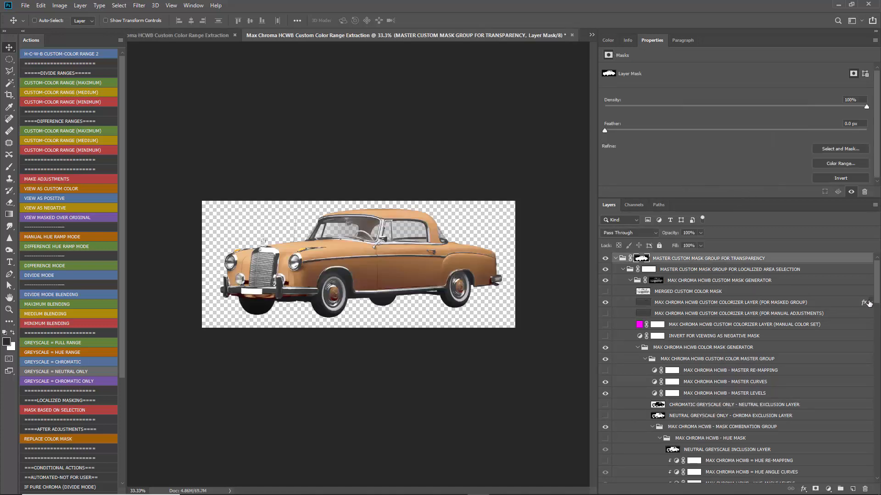
Step: Expand the effects of the CUSTOM COLORIZER LAYER (FOR MASKED GROUP) and toggle its Color Overlay on and off to preview the masked range
click(869, 303)
click(654, 320)
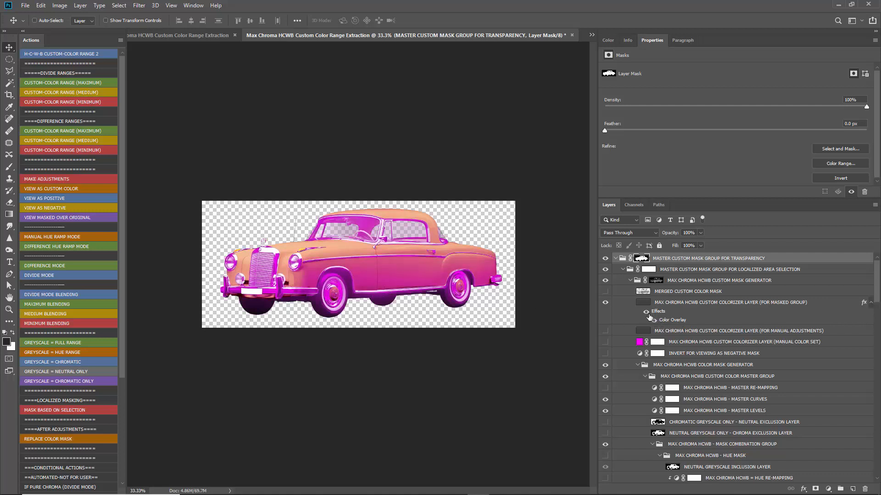
click(654, 320)
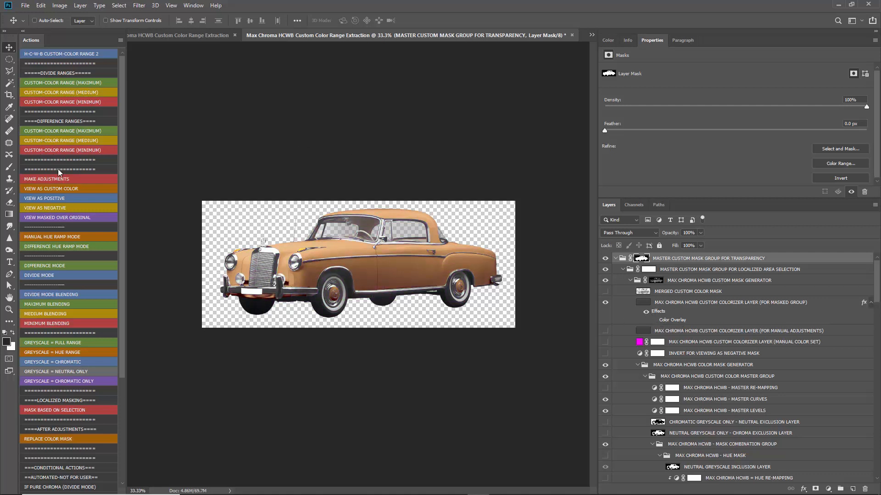
Step: Run the MAKE ADJUSTMENTS action and add a white Solid Color fill layer above ORIGINAL ARTWORK LAYER
click(60, 181)
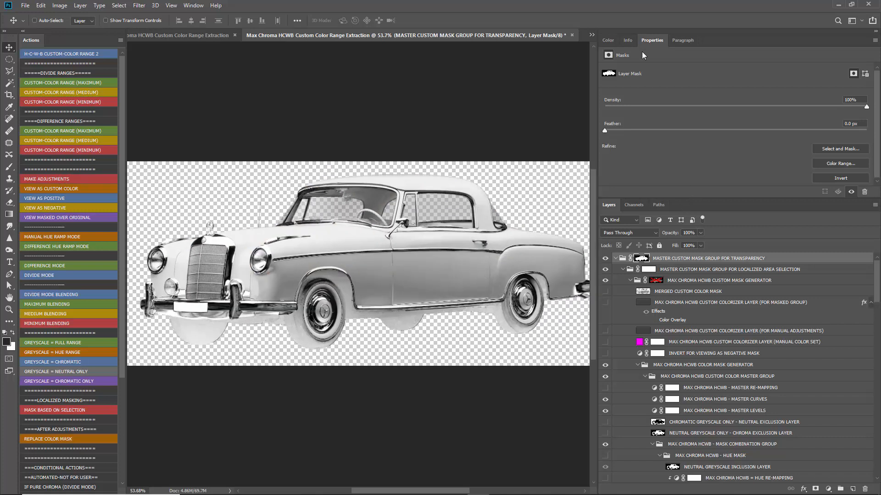
scroll(738, 428, down, 10)
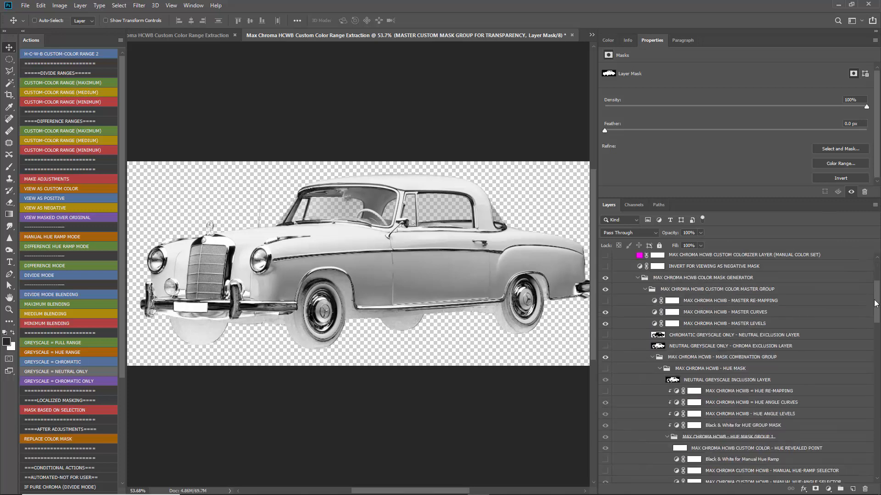
click(686, 346)
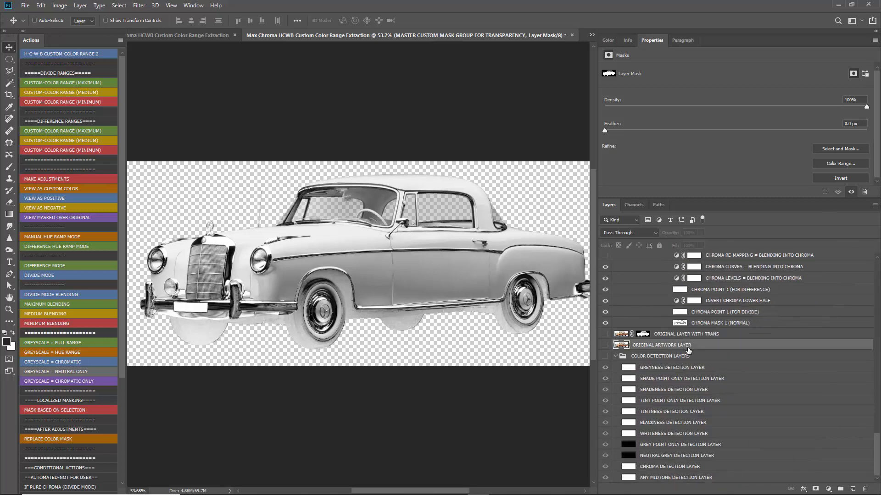
click(828, 489)
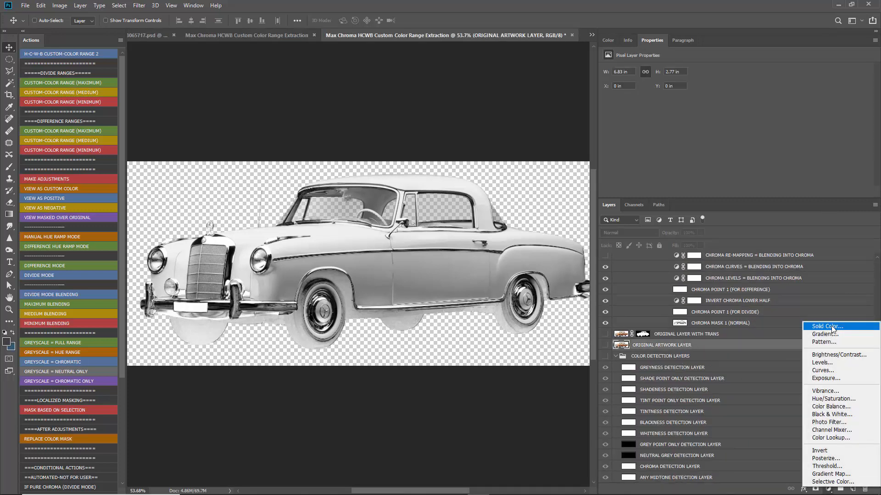
click(826, 326)
click(604, 294)
click(811, 290)
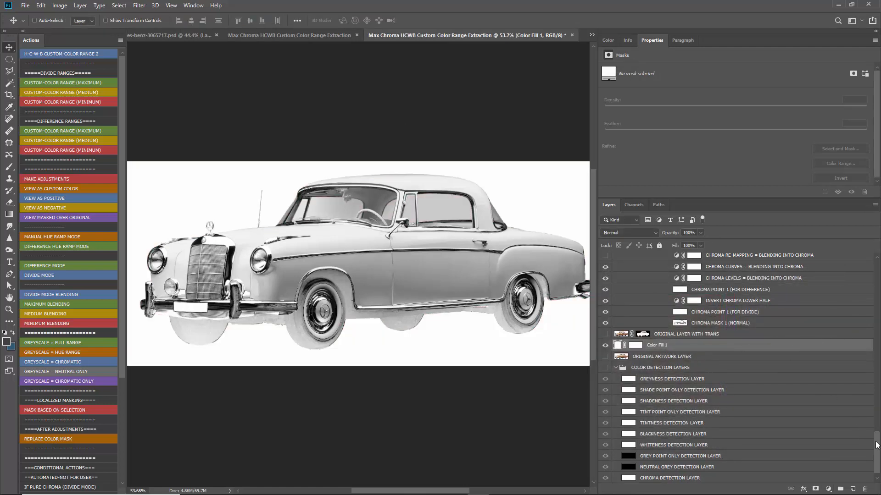
Step: Preview the mask with the GREYSCALE actions HUE RANGE, CHROMATIC, NEUTRAL ONLY and CHROMATIC ONLY, and return it to FULL RANGE
drag(876, 445, 871, 250)
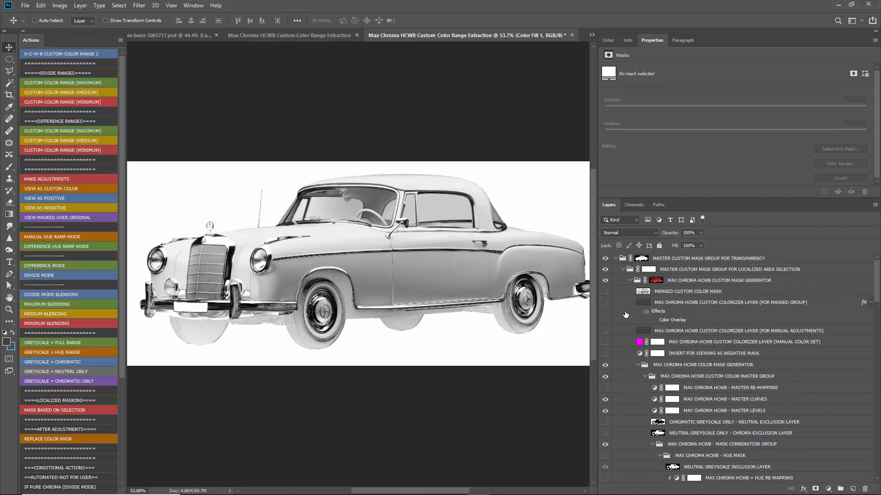
scroll(316, 282, down, 2)
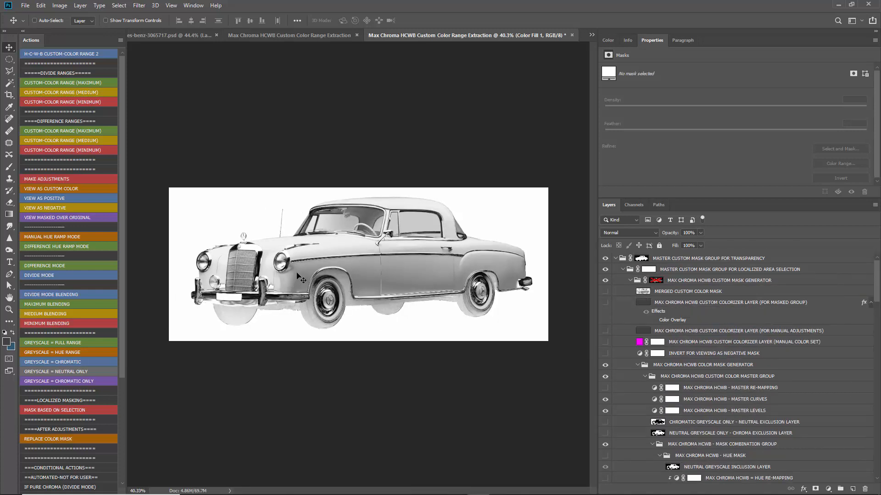
scroll(301, 278, up, 1)
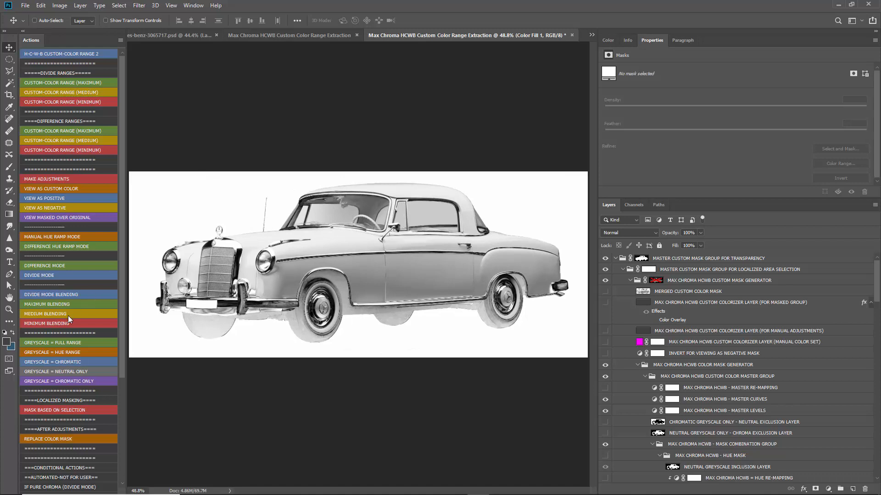
click(75, 352)
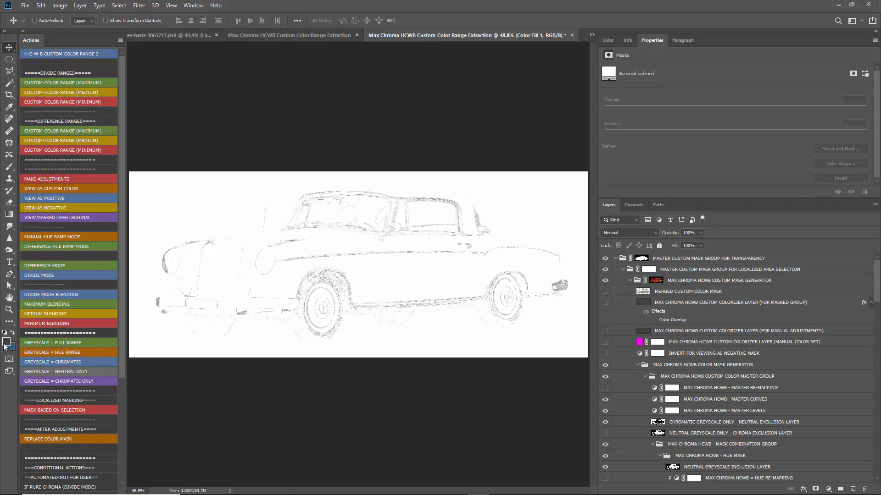
click(77, 362)
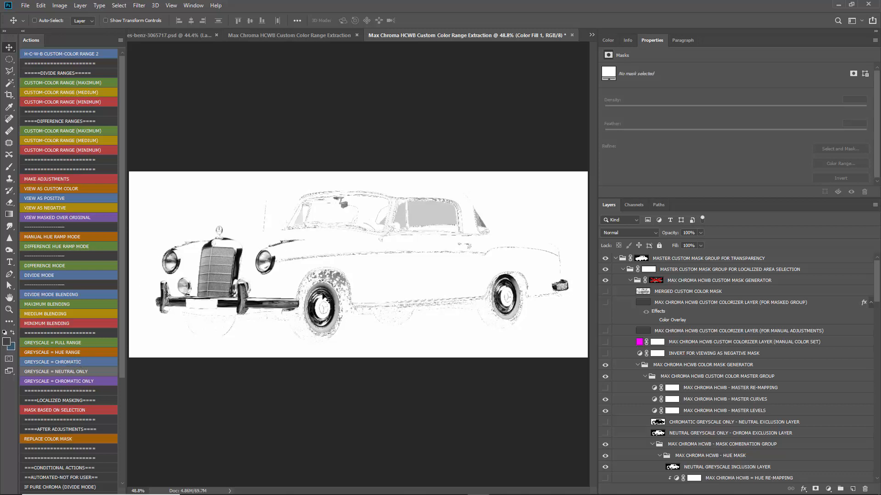
click(68, 371)
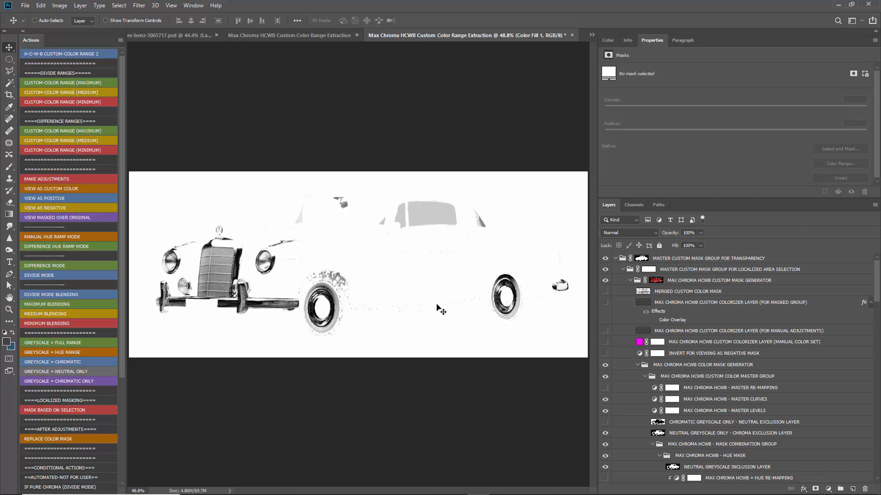
click(79, 382)
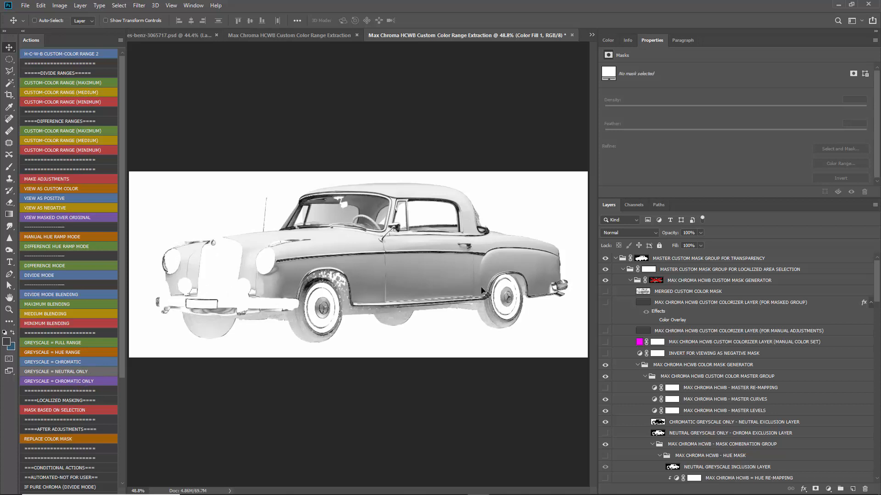
click(84, 343)
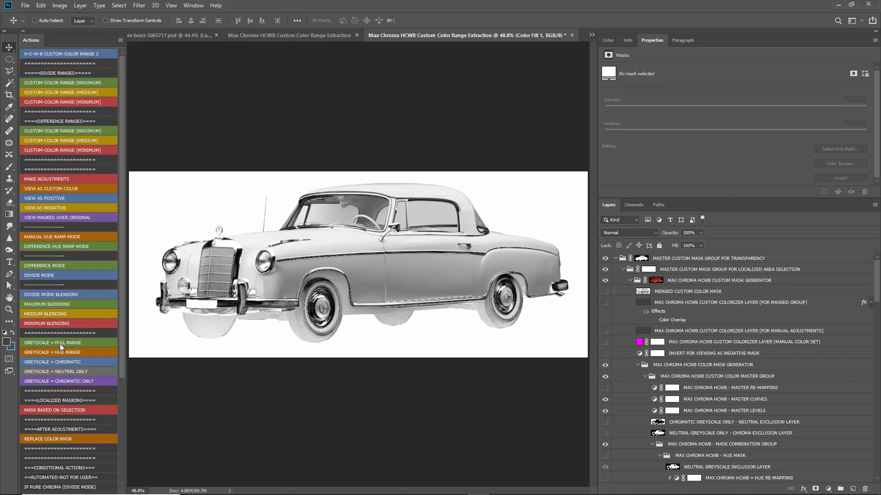
Step: Run the DIFFERENCE MODE action on the mask and narrow its range with the MEDIUM BLENDING and MINIMUM BLENDING actions
click(53, 265)
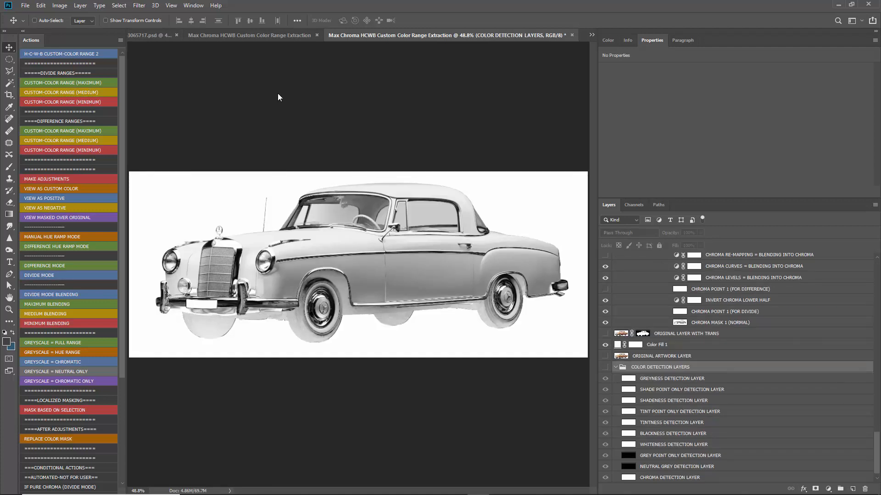
click(66, 312)
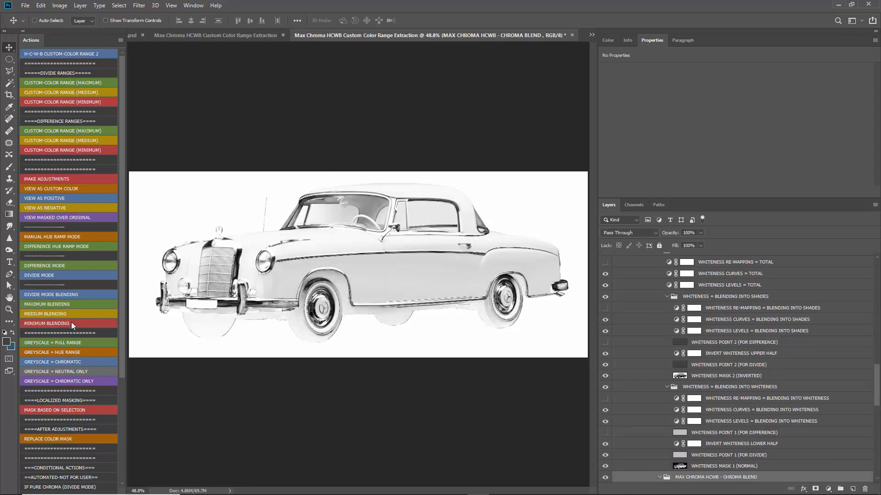
click(71, 323)
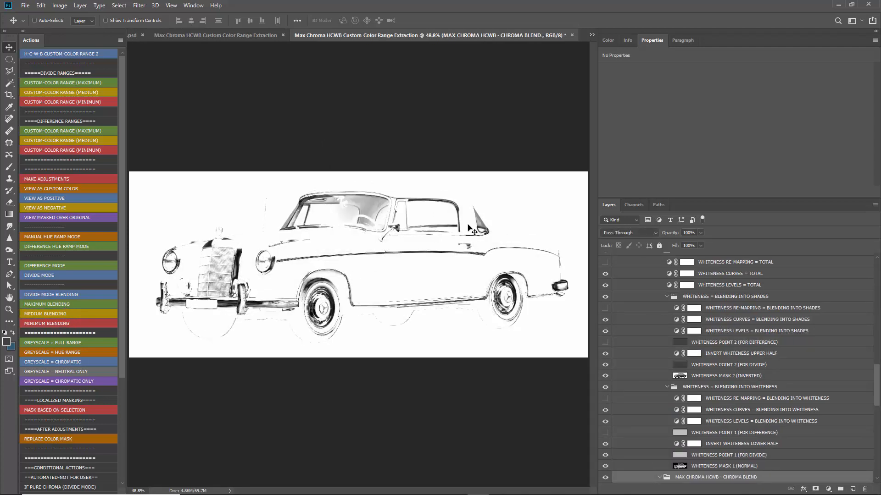
Step: Run the MAXIMUM BLENDING action on the mask and filter the layers by the name LEVELS
click(65, 304)
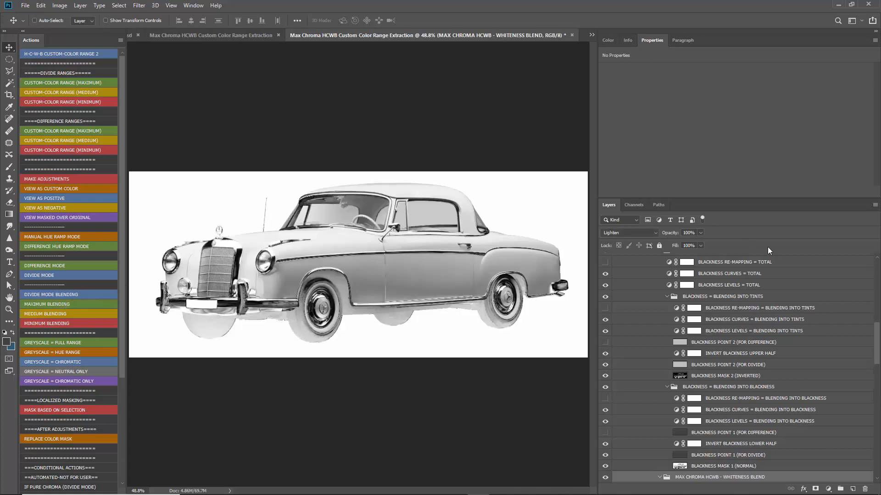
click(620, 220)
click(615, 232)
text(LEVELS)
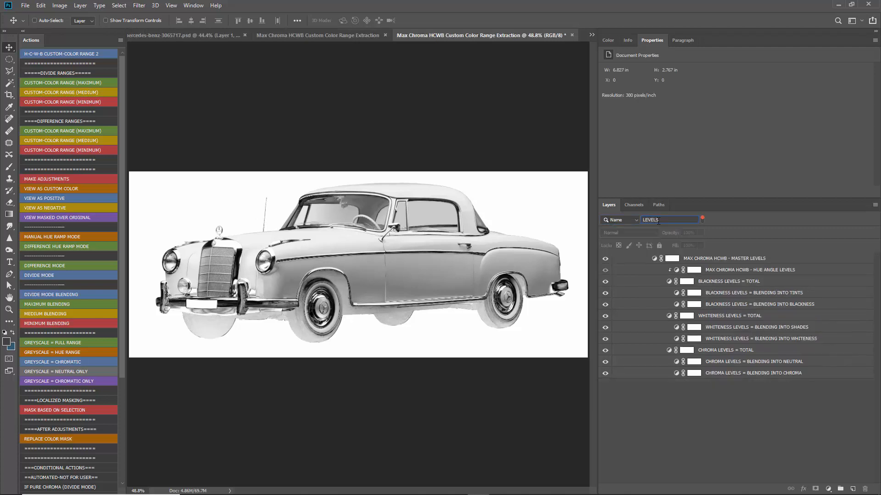
Step: Set the white input level of the CHROMA LEVELS = BLENDING INTO CHROMA layer to 70
click(729, 373)
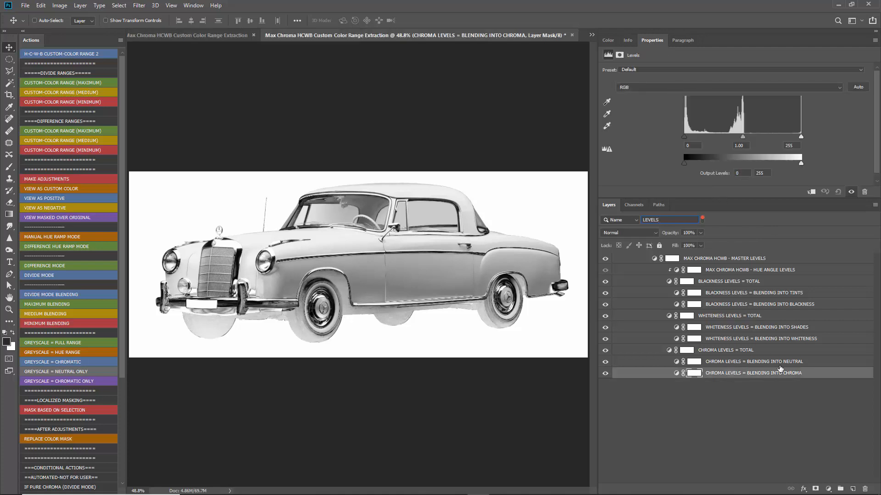
drag(800, 136, 836, 134)
drag(776, 145, 716, 146)
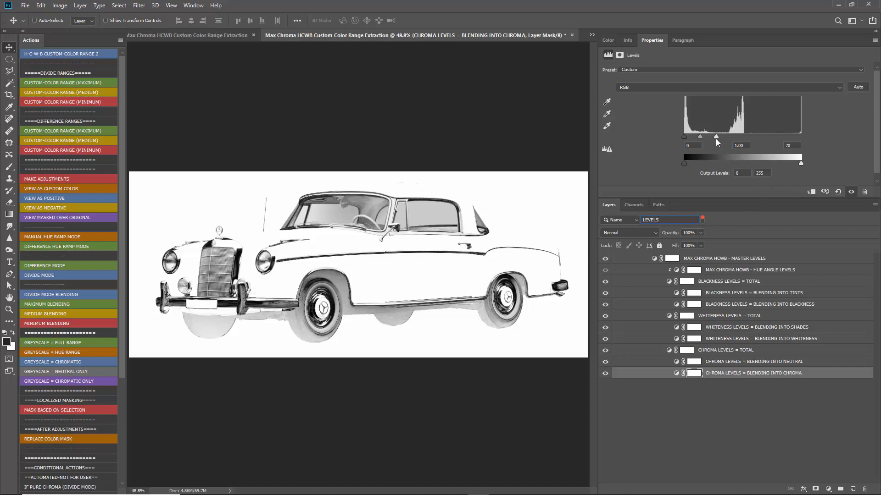
Step: Try lowering the white input of CHROMA LEVELS = BLENDING INTO NEUTRAL and check the foreground color's values
click(751, 364)
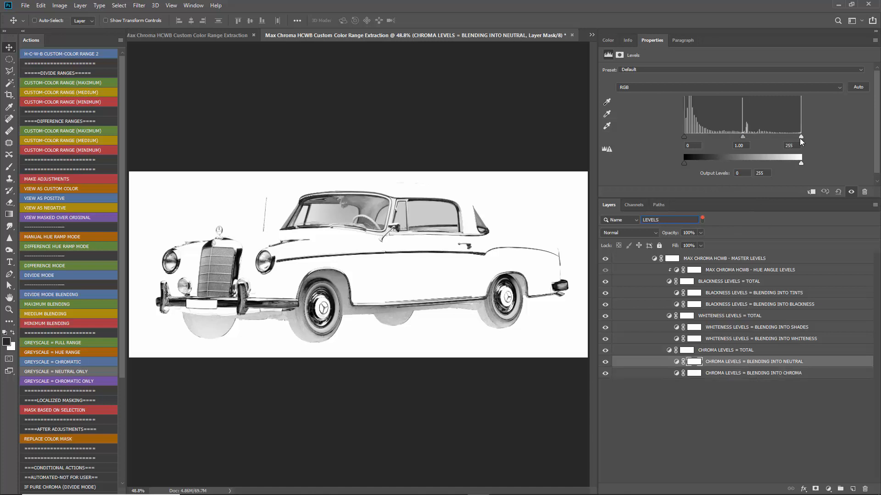
drag(801, 137, 775, 137)
click(7, 341)
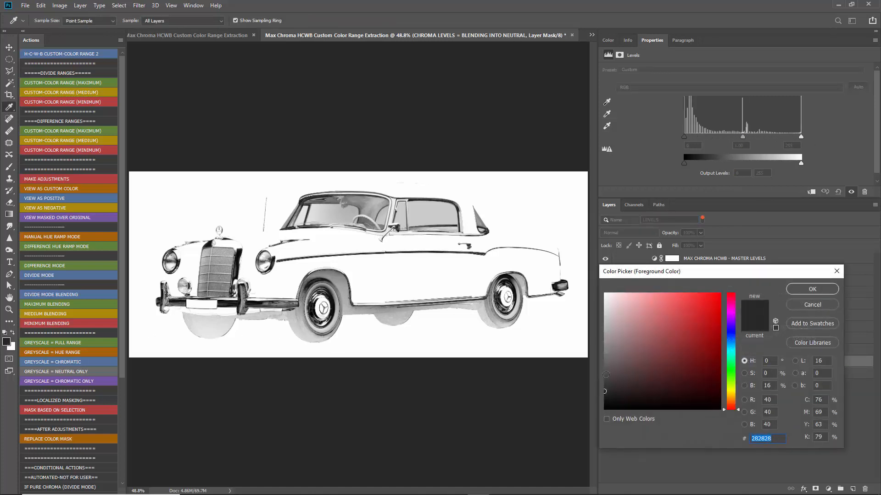
click(822, 304)
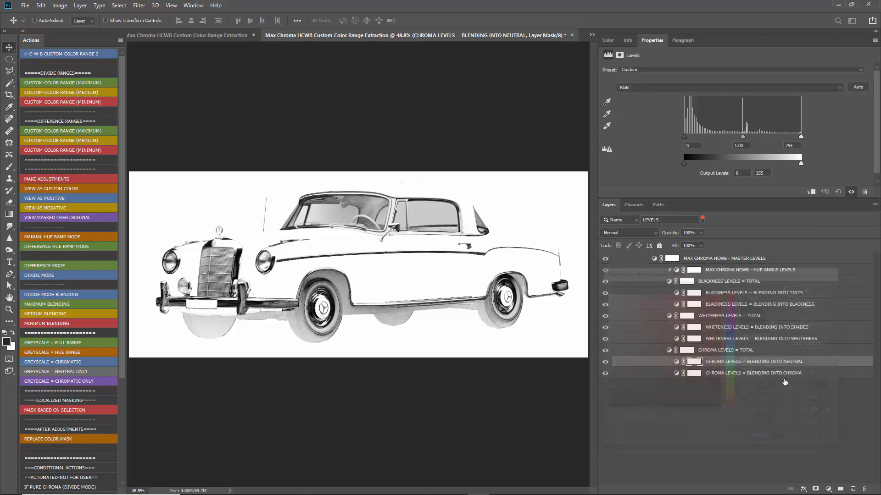
Step: Try the white input on WHITENESS LEVELS = BLENDING INTO SHADES, reset it, and test BLACKNESS LEVELS = BLENDING INTO BLACKNESS
click(765, 340)
mouse_move(798, 140)
mouse_down()
mouse_move(703, 142)
mouse_move(851, 144)
mouse_move(781, 139)
mouse_up()
click(789, 327)
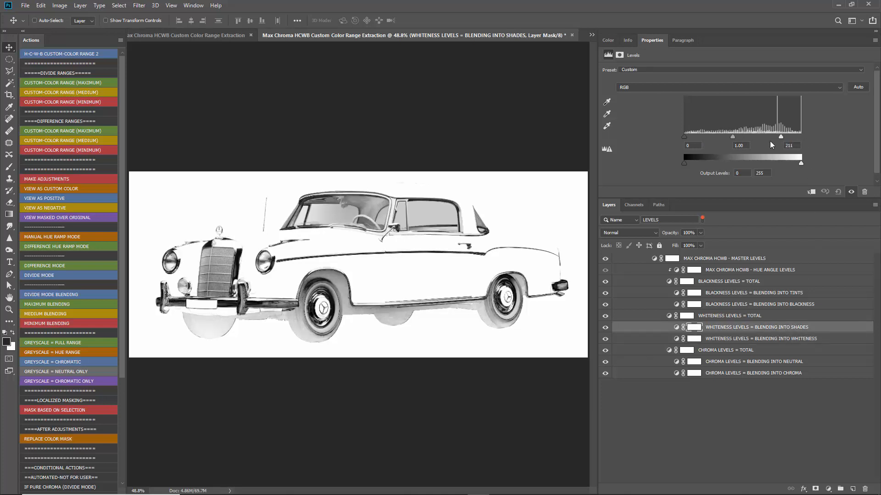
mouse_move(725, 140)
mouse_down()
mouse_move(714, 139)
mouse_move(785, 137)
mouse_move(735, 136)
mouse_move(746, 135)
mouse_up()
click(839, 191)
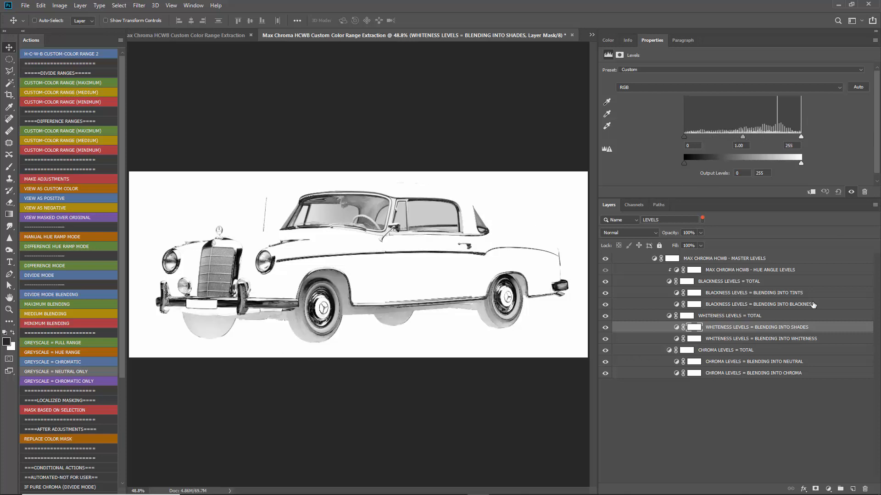
click(813, 304)
mouse_move(779, 140)
mouse_down()
mouse_move(713, 138)
mouse_move(827, 141)
mouse_move(749, 145)
mouse_move(809, 145)
mouse_up()
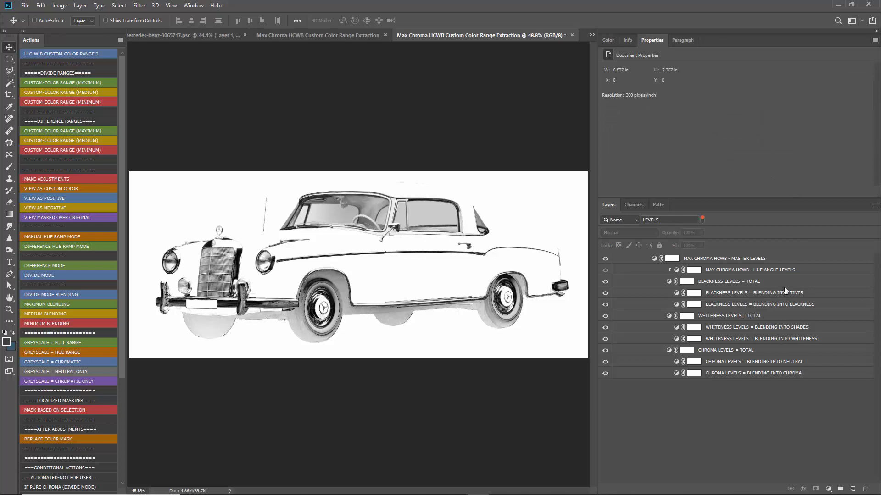
Step: Test the BLACKNESS LEVELS = BLENDING INTO TINTS layer and set the white input of HUE ANGLE LEVELS to 104
click(785, 291)
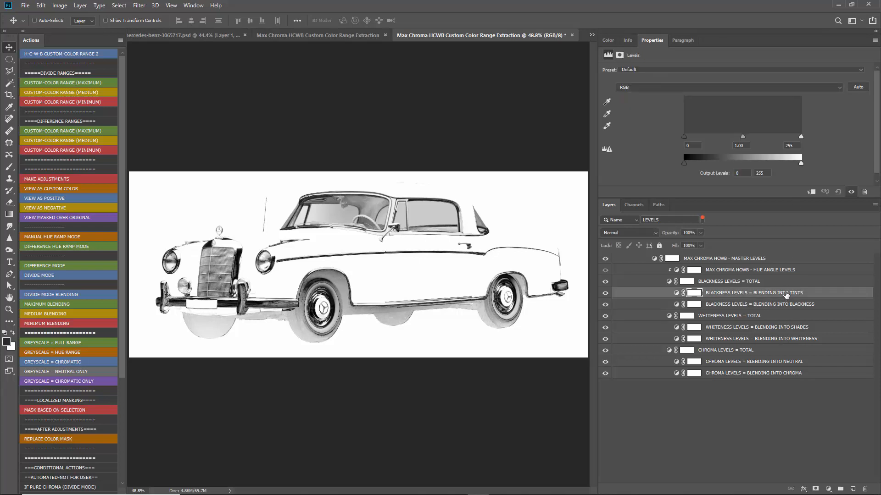
mouse_move(799, 136)
mouse_down()
mouse_move(714, 139)
mouse_move(846, 140)
mouse_move(727, 137)
mouse_up()
click(789, 268)
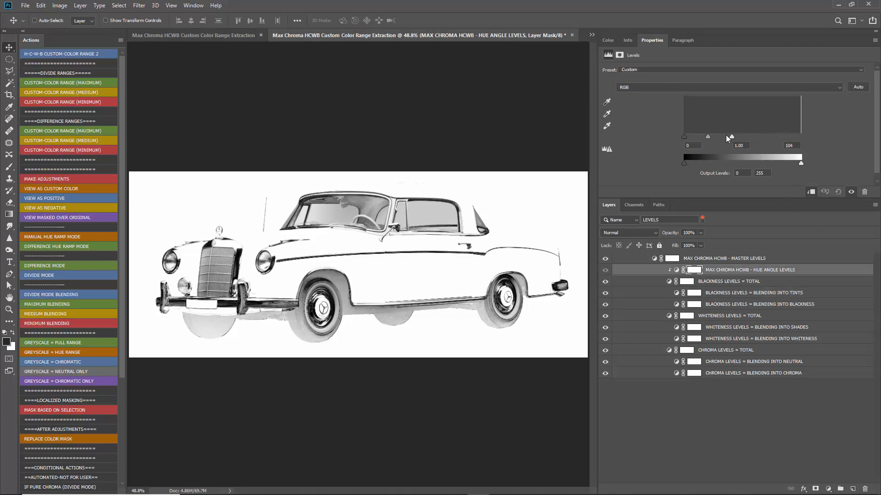
Step: Set the white input of BLACKNESS LEVELS = BLENDING INTO BLACKNESS to 133 and of WHITENESS LEVELS = BLENDING INTO SHADES to 118
click(782, 307)
drag(792, 138, 746, 139)
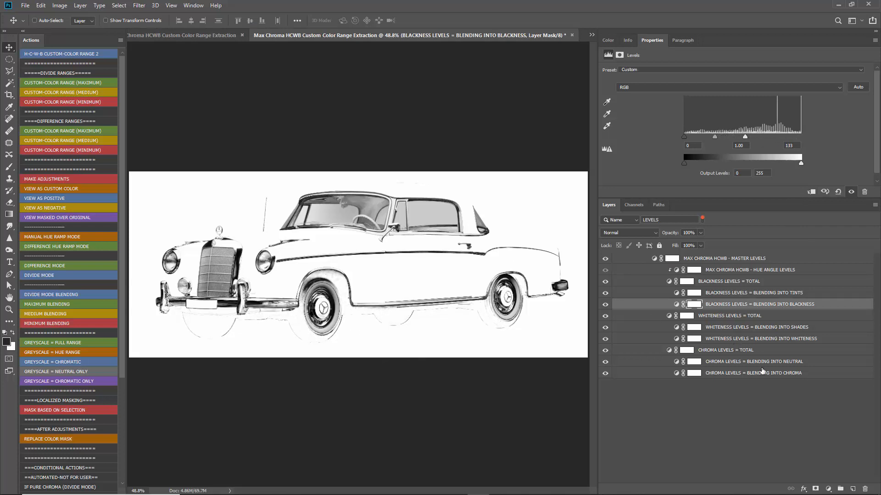
click(776, 327)
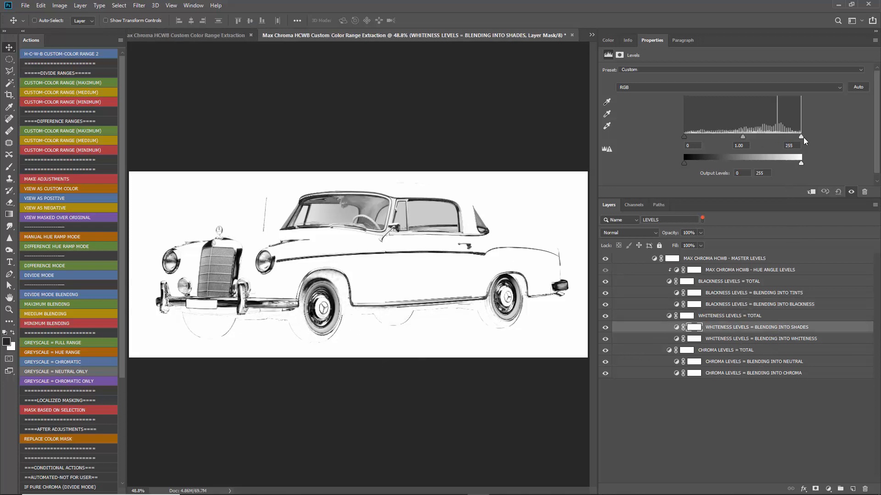
drag(800, 138, 739, 146)
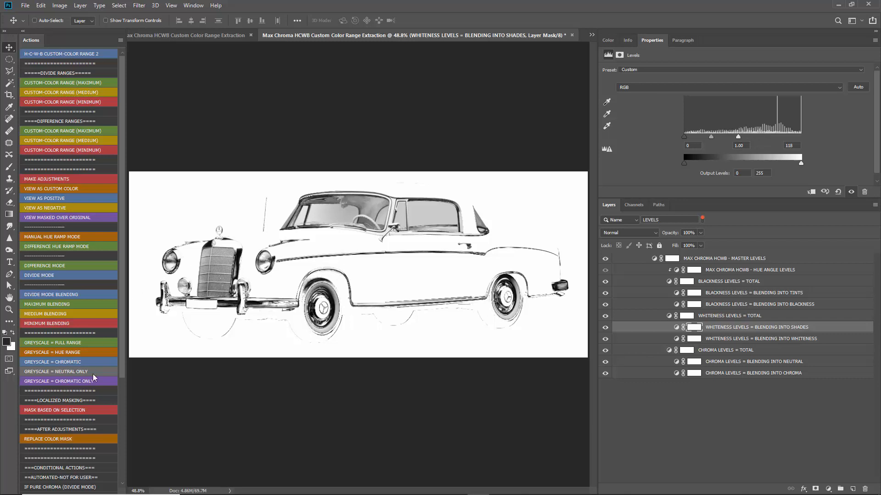
Step: Turn off the LEVELS layer filter and run the REPLACE COLOR MASK action
click(703, 218)
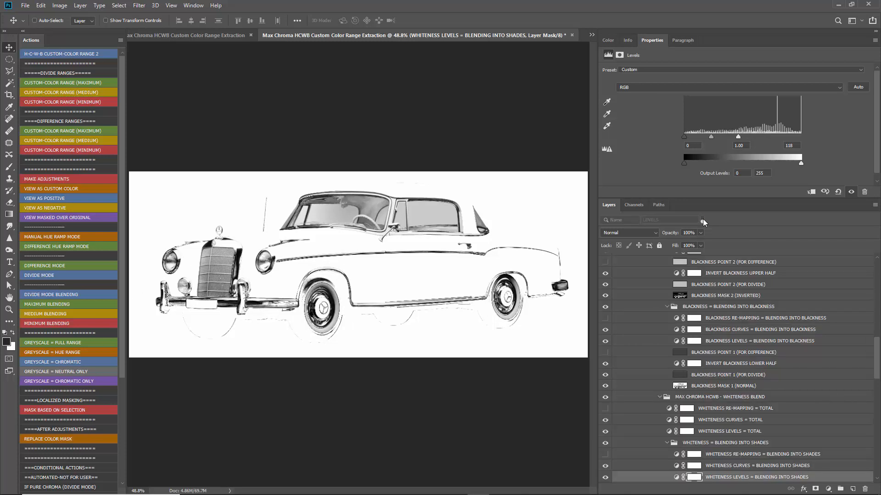
click(72, 439)
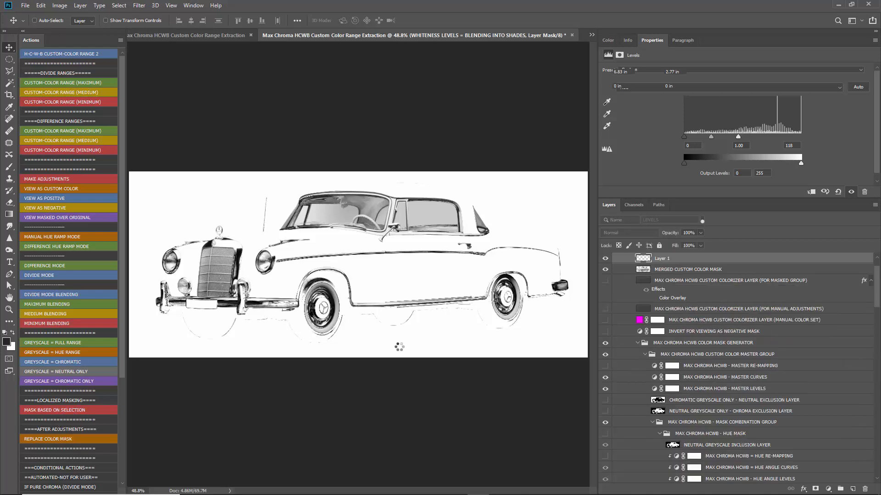
Step: Toggle the magenta Color Overlay of the masked-group colorizer layer on and off and inspect the grille, headlight and wheel
click(654, 299)
click(666, 303)
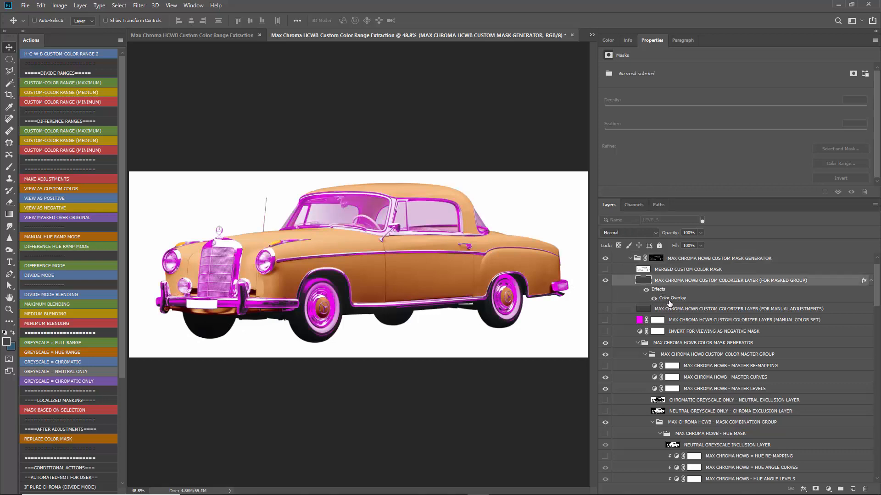
scroll(205, 289, up, 5)
scroll(205, 289, up, 3)
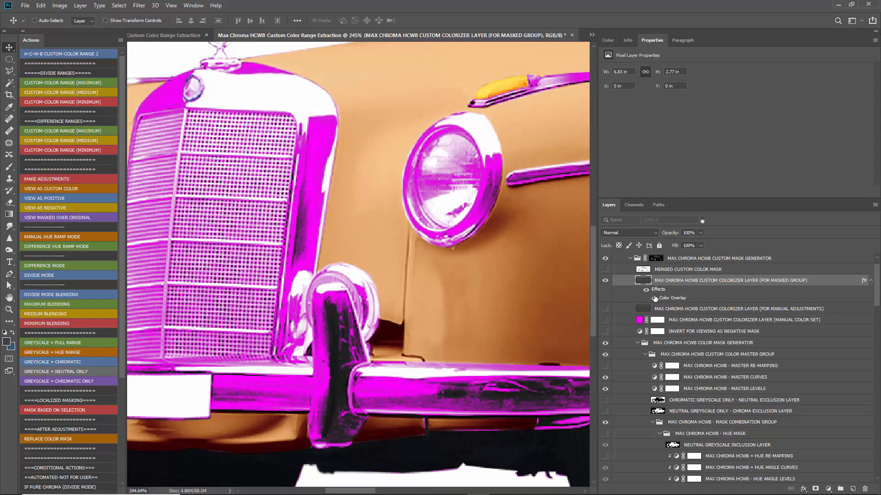
scroll(265, 248, down, 5)
scroll(472, 279, up, 3)
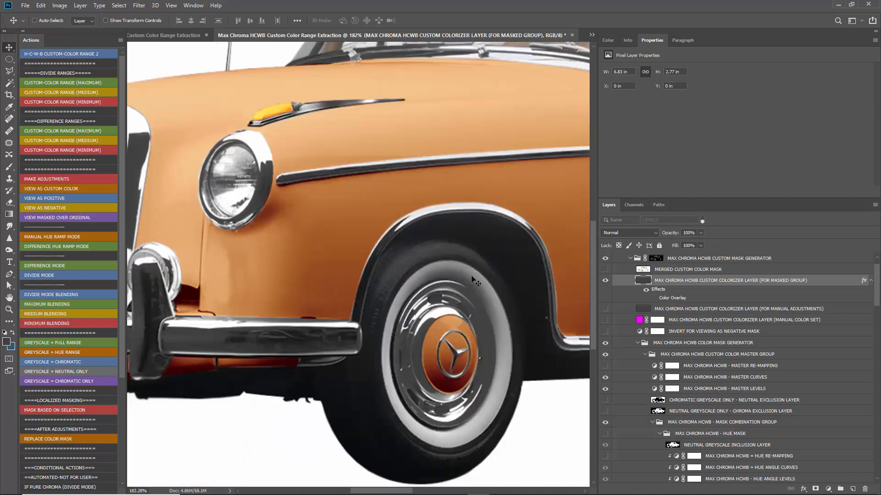
Step: Hide and show the CUSTOM MASK GENERATOR group to compare the masked dark tones on the wheel, grille and bumper with the original
click(605, 260)
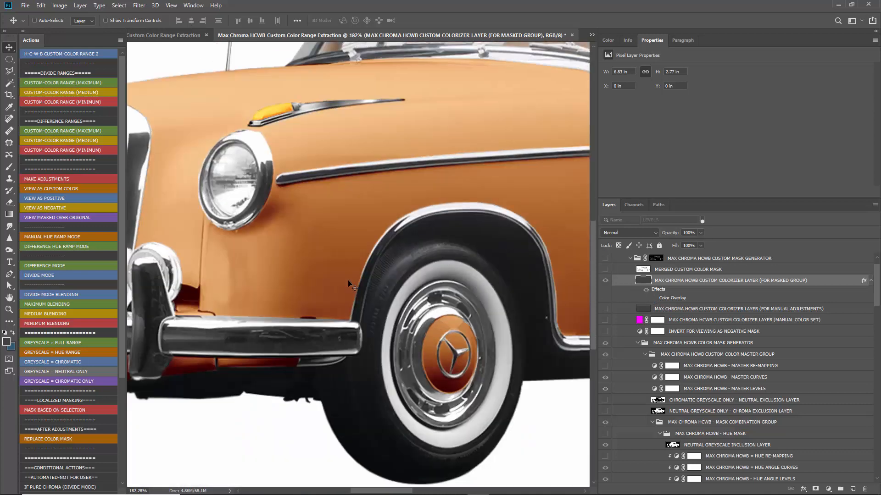
scroll(347, 279, down, 3)
scroll(275, 255, up, 4)
click(605, 259)
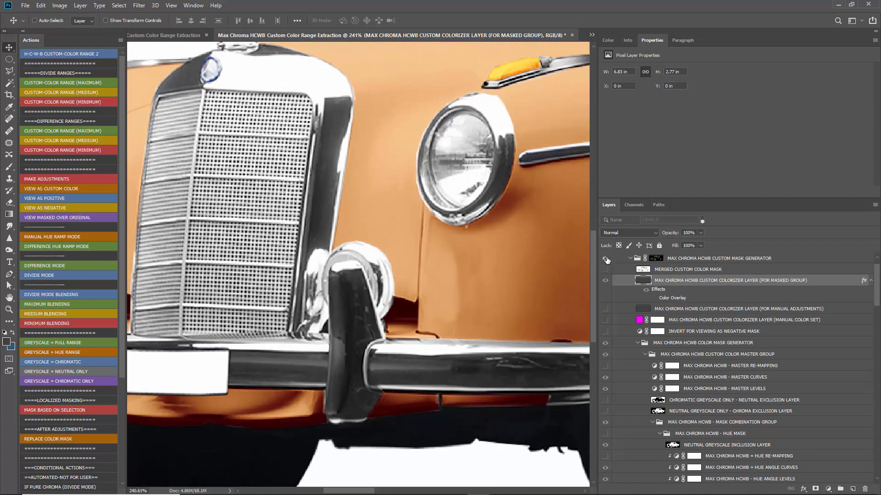
scroll(293, 282, down, 5)
scroll(604, 304, up, 1)
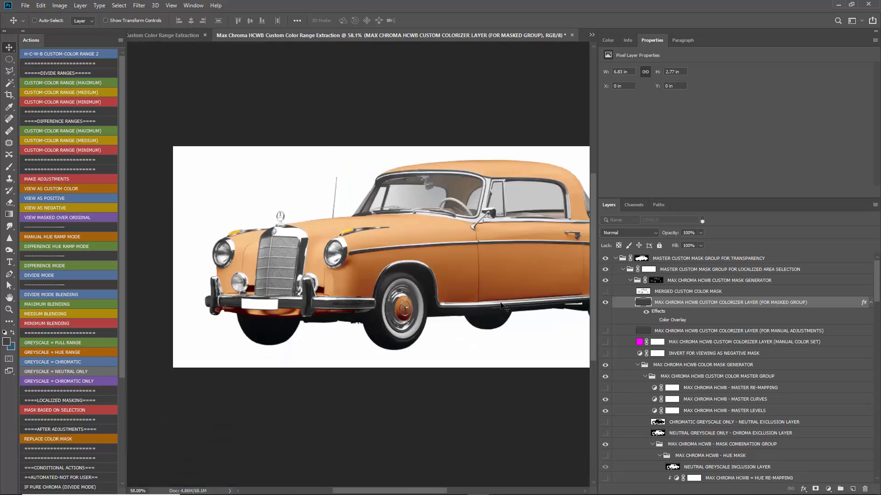
scroll(485, 305, up, 4)
scroll(384, 245, down, 6)
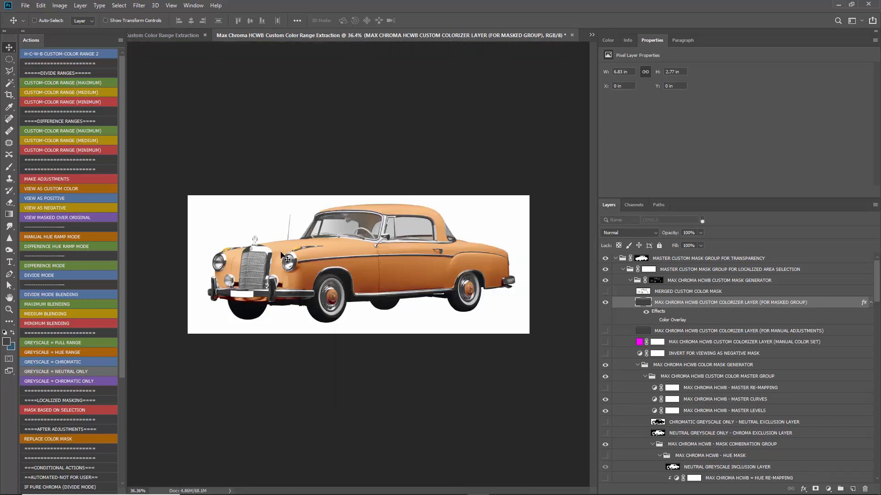
Step: Try a Solid Color fill on the masked dark tones, previewing muted red and other hues, and discard it
click(828, 489)
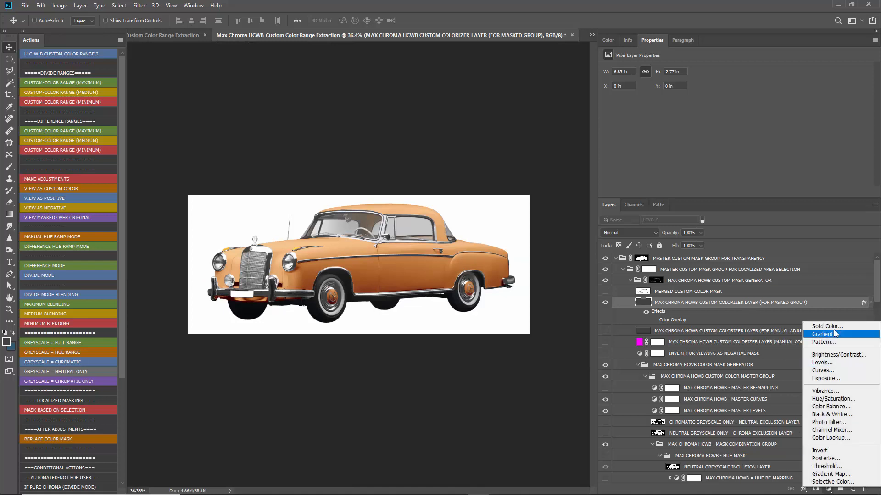
click(822, 327)
text(ff0000)
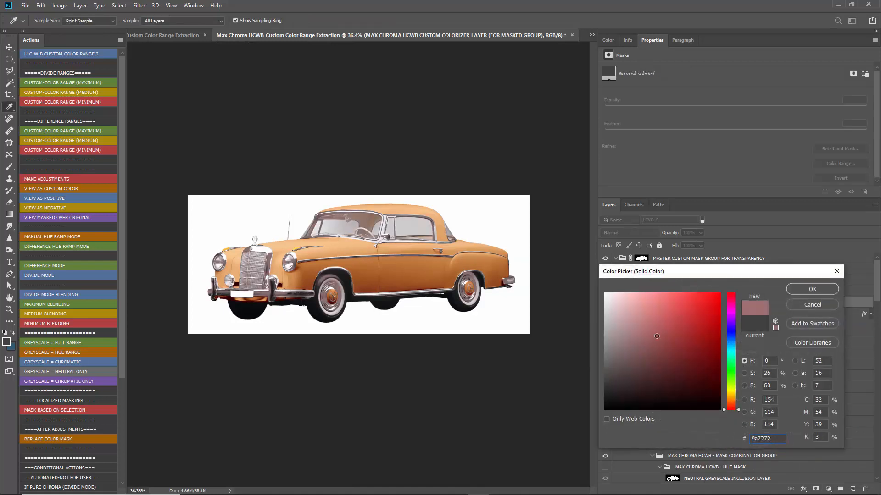
drag(605, 295, 505, 441)
drag(503, 409, 629, 347)
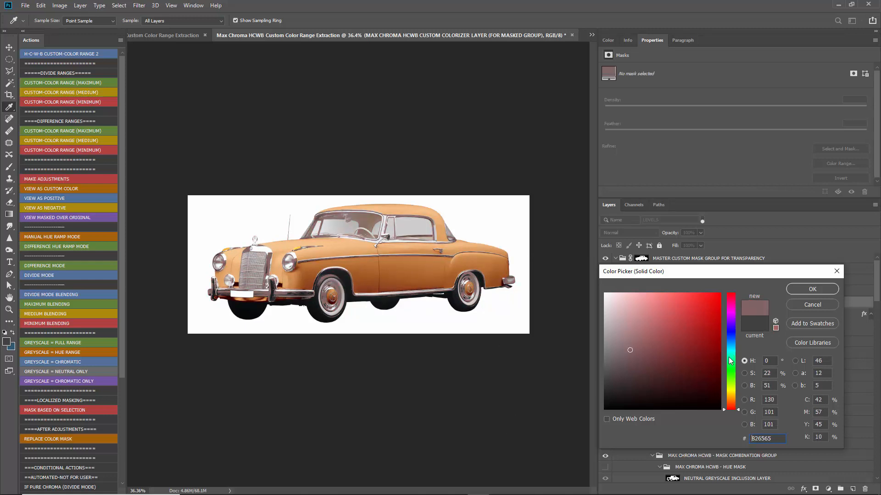
drag(731, 362, 731, 326)
click(803, 305)
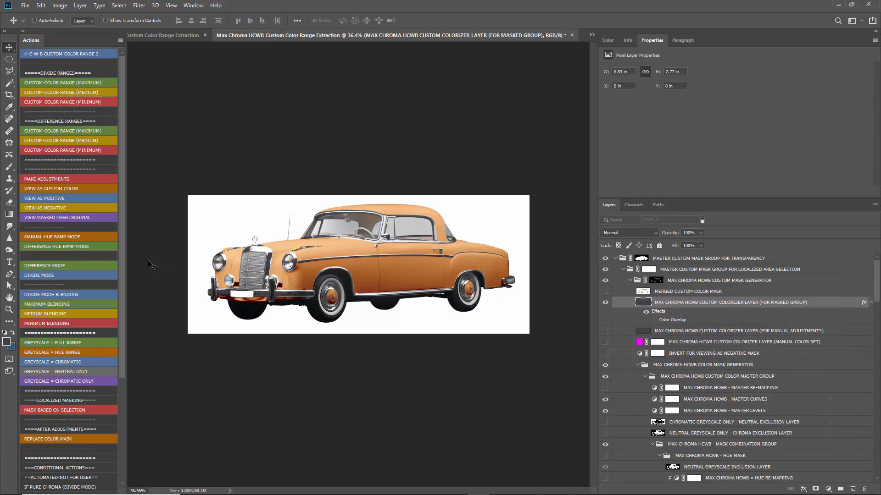
Step: Reopen the mask for editing with the MAKE ADJUSTMENTS action and inspect it around the front wheel and lower body
click(51, 179)
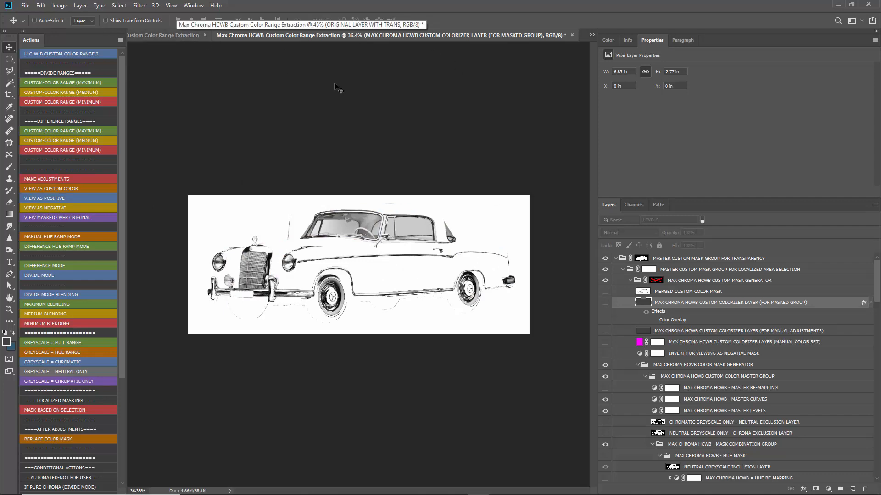
scroll(358, 289, up, 9)
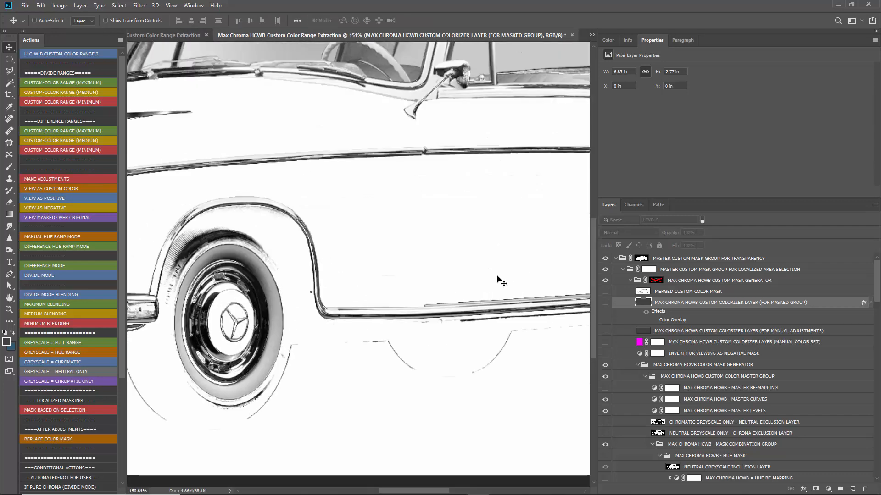
scroll(498, 276, down, 4)
scroll(216, 262, up, 3)
Step: In the earlier Color Range Extraction document, show MASTER CUSTOM MASK GROUP FOR TRANSPARENCY and hide ORIGINAL LAYER WITH TRANS
click(178, 35)
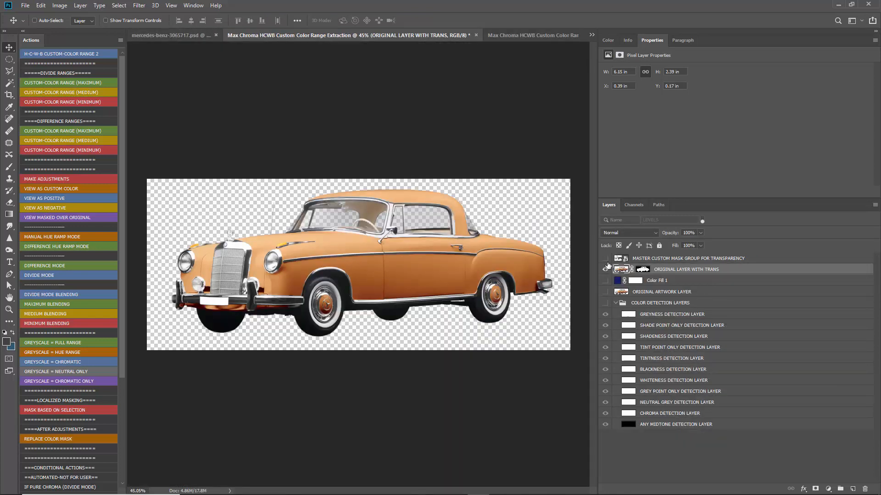
click(605, 258)
click(605, 270)
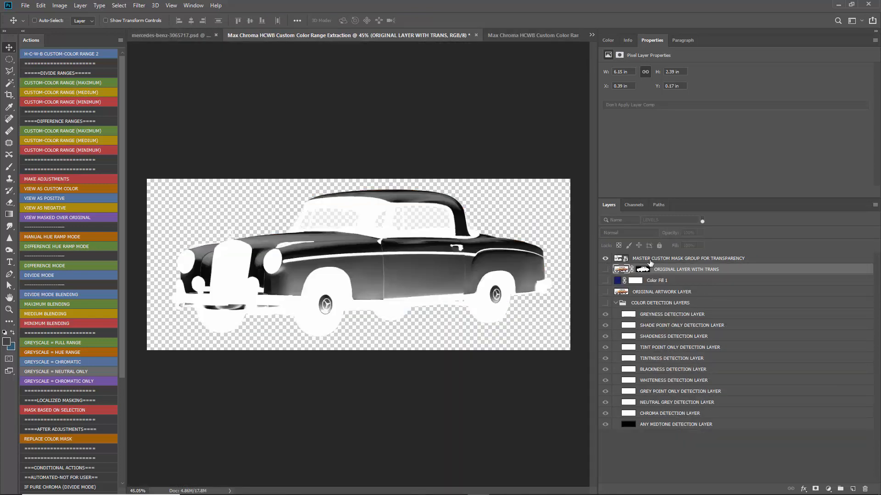
click(647, 259)
Step: Show the Color Fill 1 layer, change its color to white, and flatten the image
click(606, 281)
double_click(618, 280)
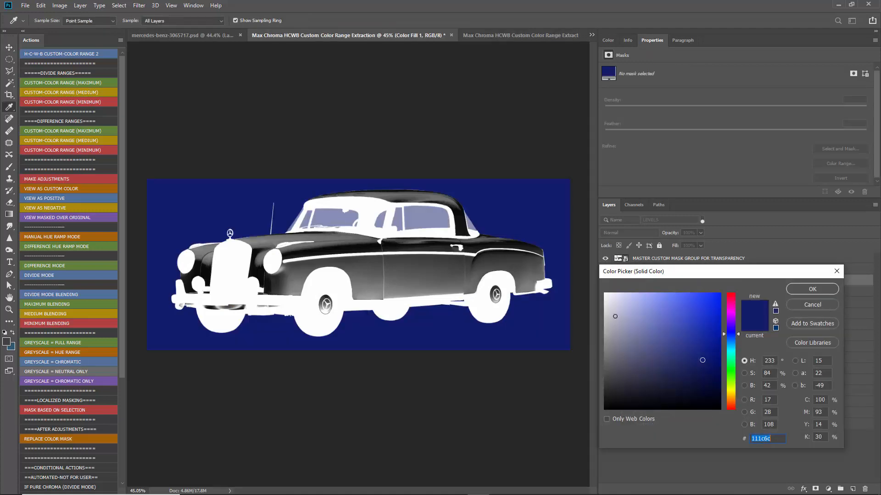
drag(614, 316, 603, 291)
click(812, 289)
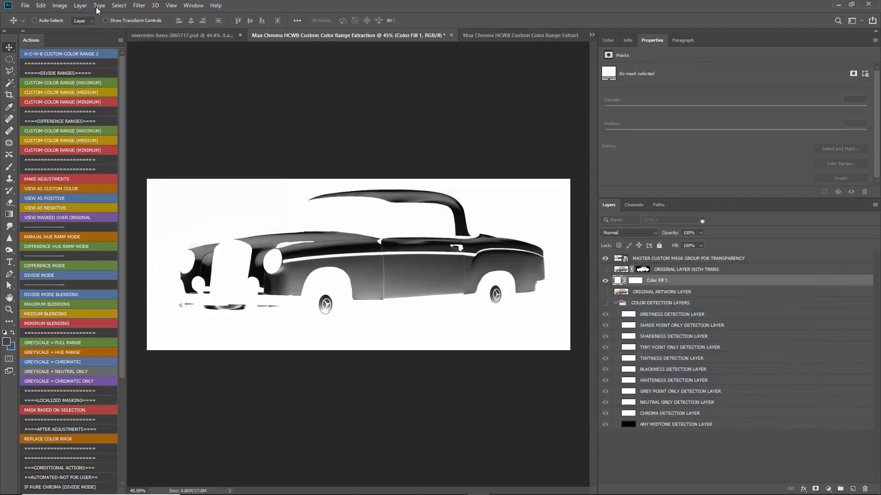
click(80, 6)
click(92, 358)
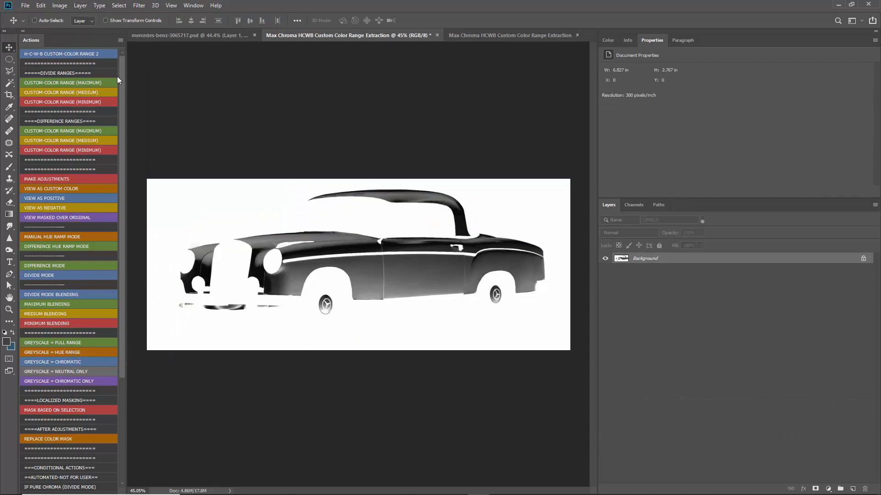
Step: Convert the flattened paint mask image to grayscale, discarding its color information
click(60, 5)
mouse_move(65, 18)
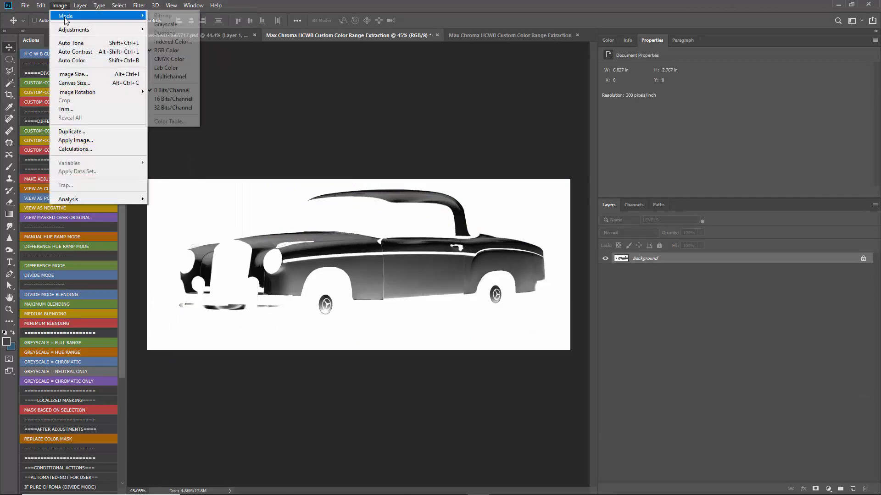
click(166, 24)
click(388, 200)
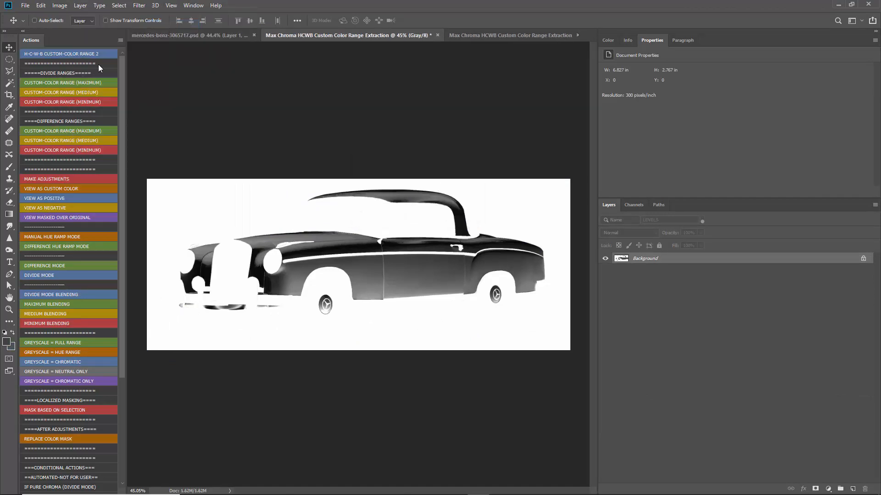
Step: Convert the grayscale paint mask to a 1200 pixels/inch bitmap using a round halftone screen at 45 lines/inch and 22.5 degrees
click(59, 6)
mouse_move(65, 18)
click(166, 15)
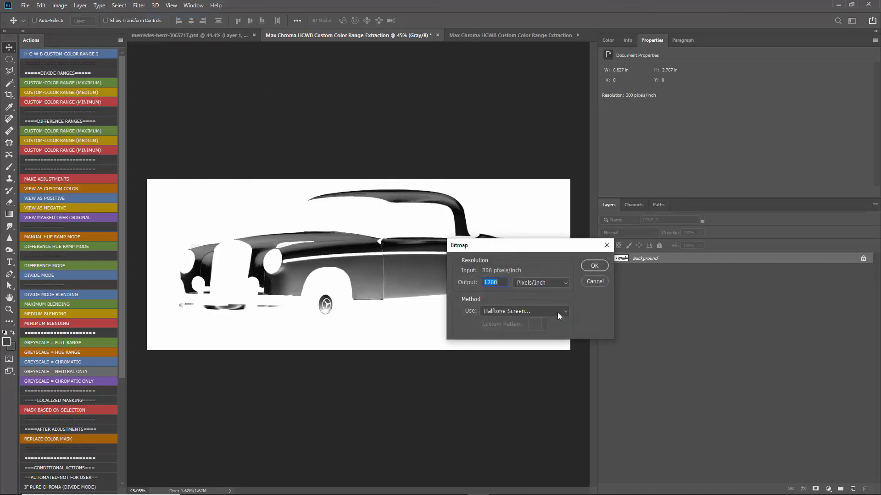
click(592, 266)
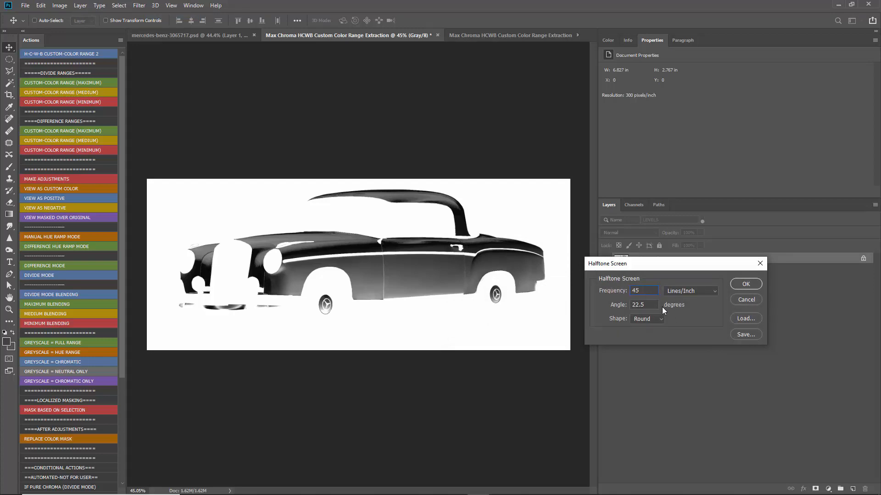
click(746, 284)
scroll(384, 260, up, 2)
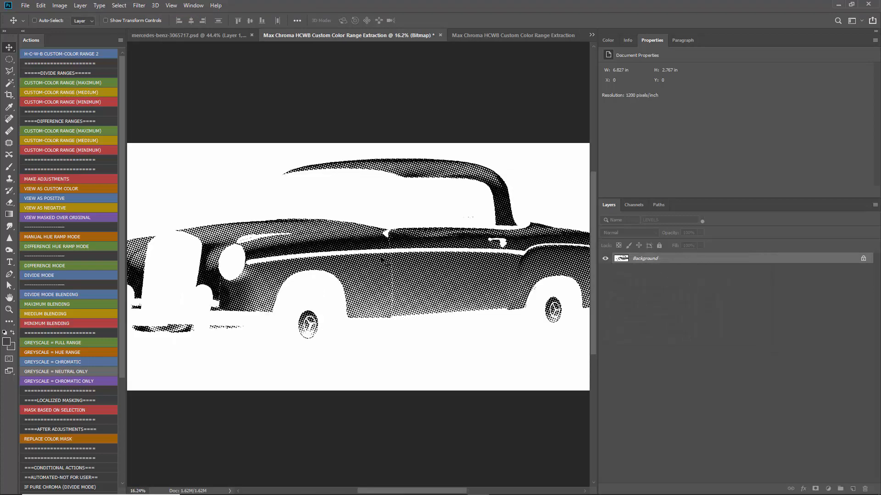
scroll(384, 260, up, 4)
scroll(486, 265, down, 3)
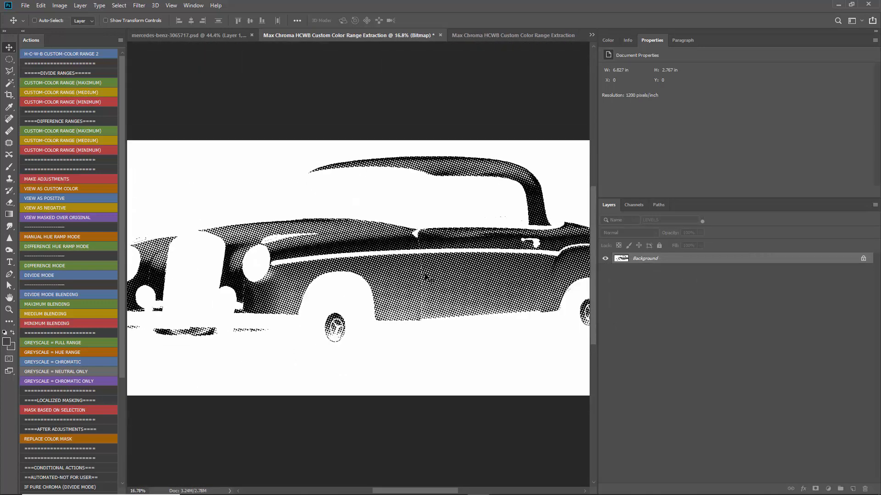
Step: In the dark-tone Color Range Extraction document, flatten the image and convert it to grayscale
click(481, 33)
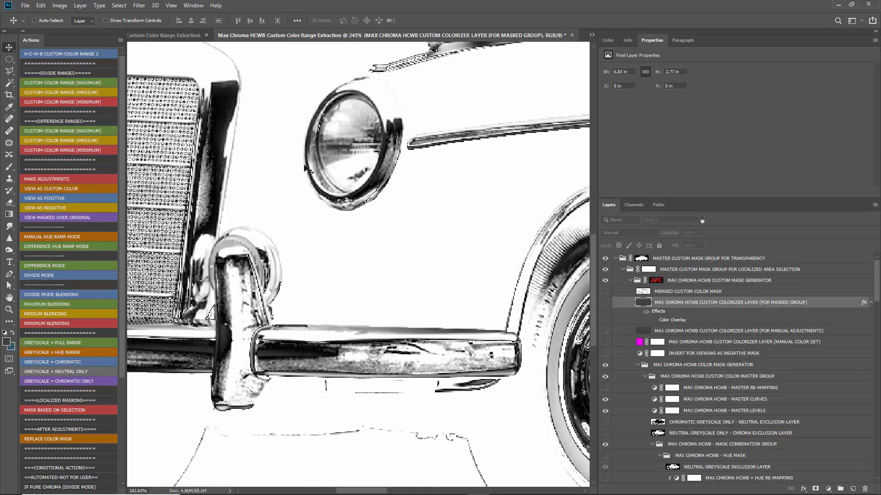
scroll(326, 232, down, 5)
scroll(327, 231, down, 3)
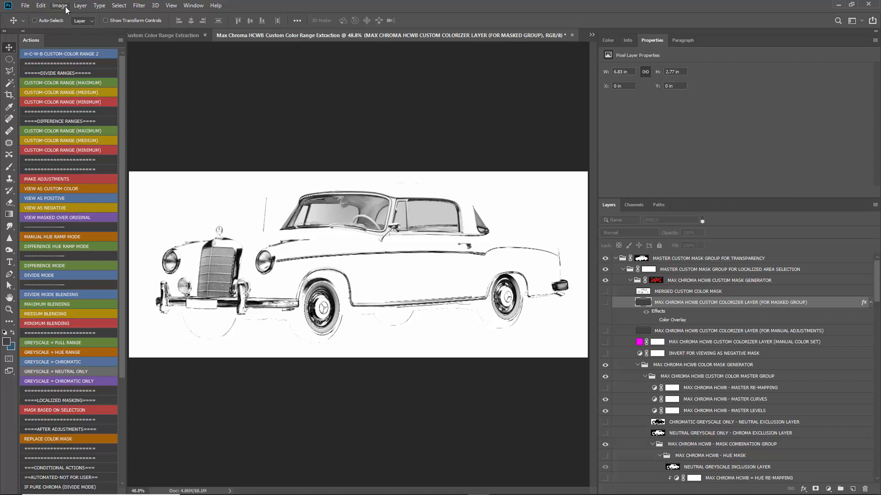
click(81, 6)
click(110, 354)
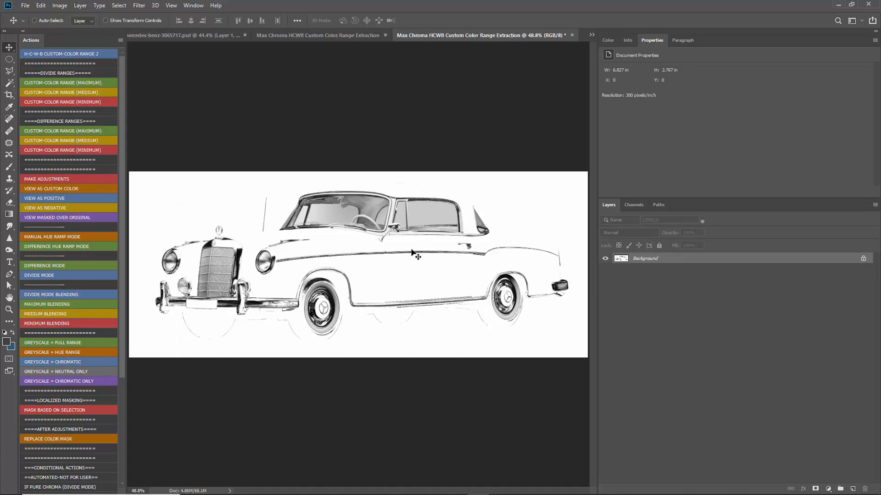
click(59, 6)
mouse_move(67, 16)
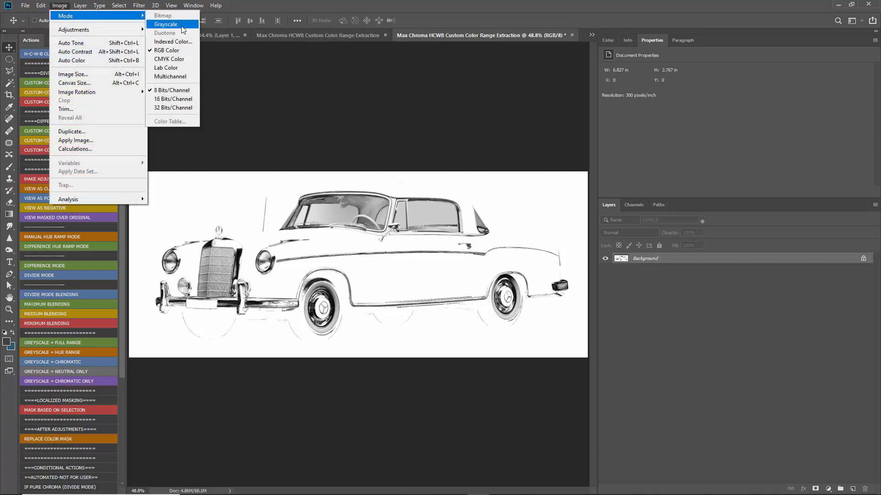
click(166, 24)
click(396, 201)
Step: Convert the grayscale dark-tone mask to a bitmap with 1200 pixels/inch output and the Halftone Screen method
click(66, 6)
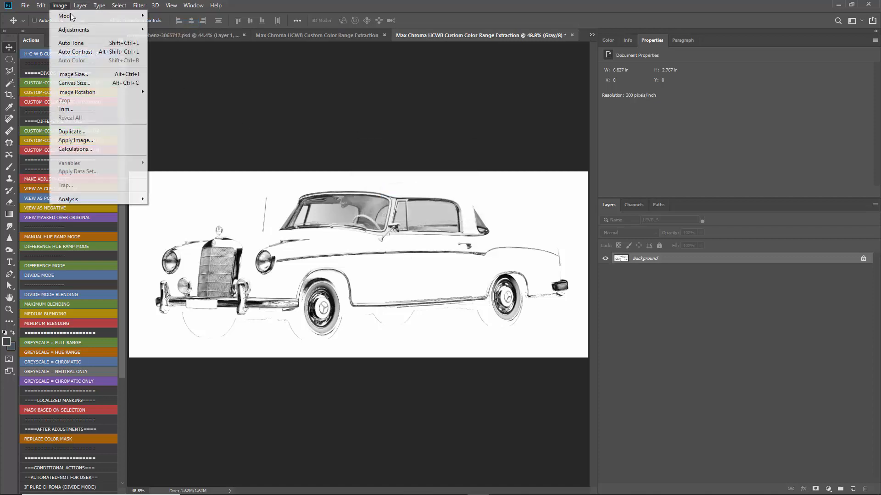
mouse_move(71, 17)
click(168, 16)
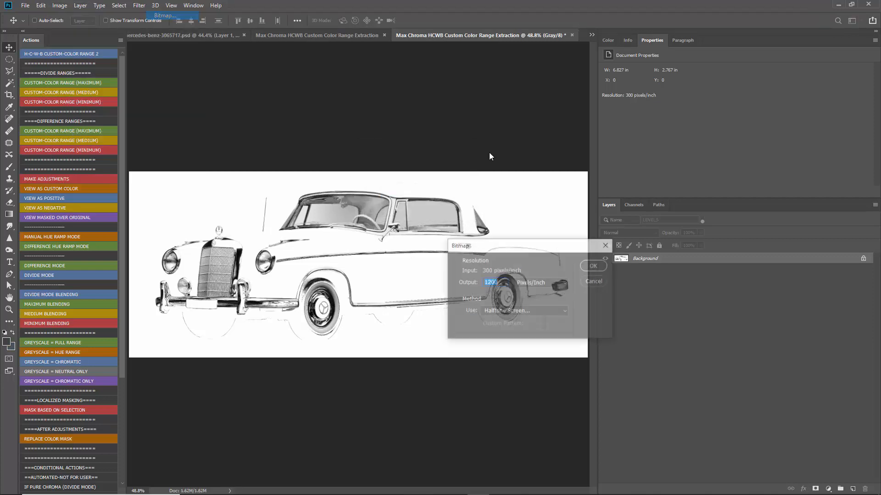
click(592, 266)
click(746, 285)
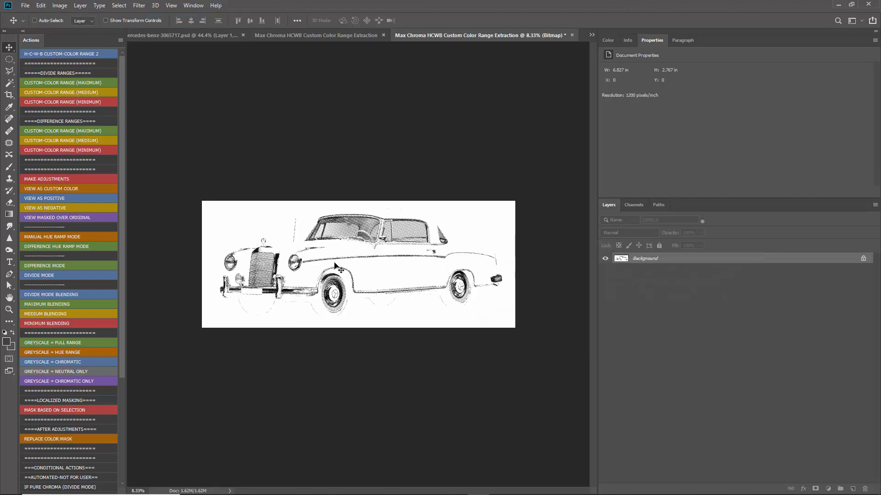
scroll(528, 223, up, 3)
Step: Return to the paint mask document and undo its bitmap conversion, grayscale conversion and flattening
click(302, 34)
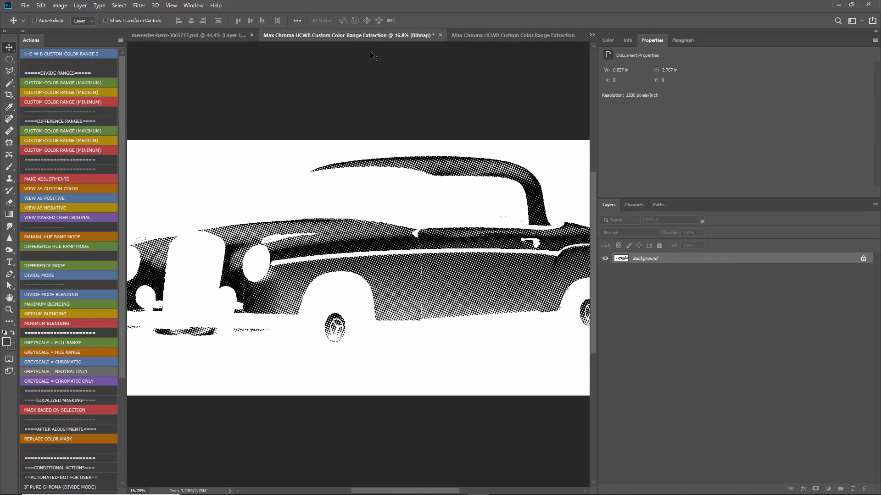
scroll(435, 102, down, 3)
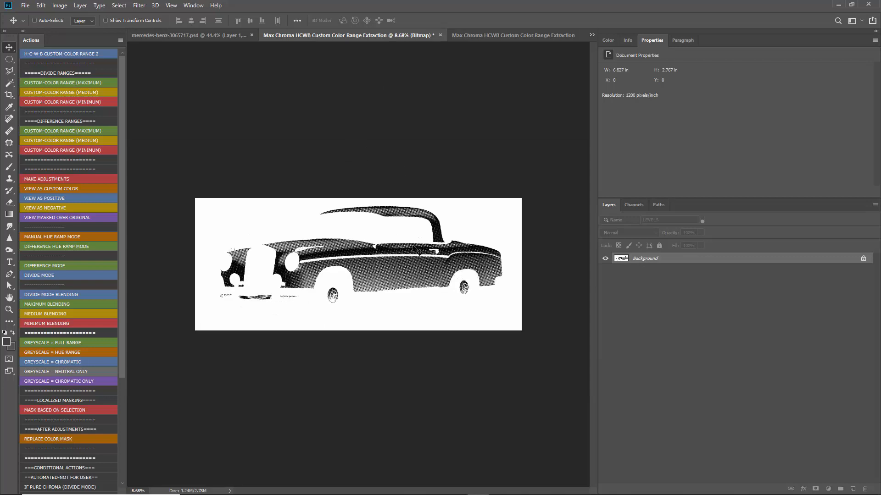
scroll(413, 248, up, 2)
key(ctrl+z)
key(ctrl+z)
scroll(436, 172, up, 8)
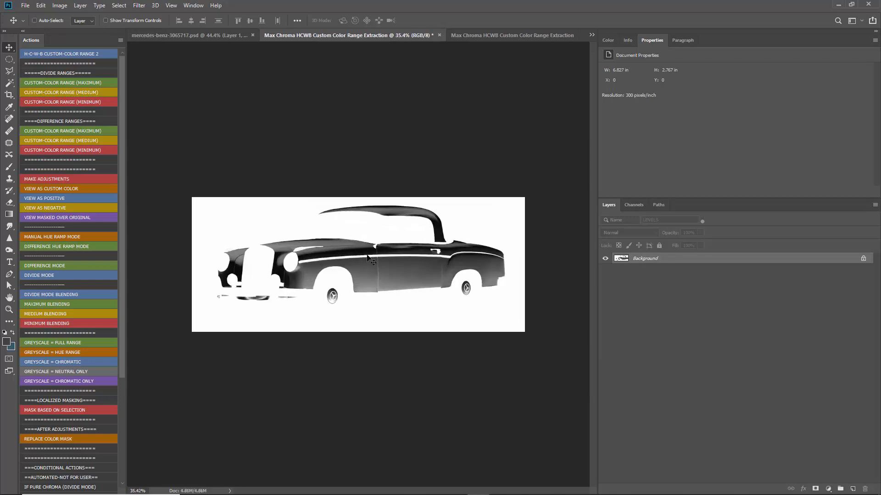
key(ctrl+z)
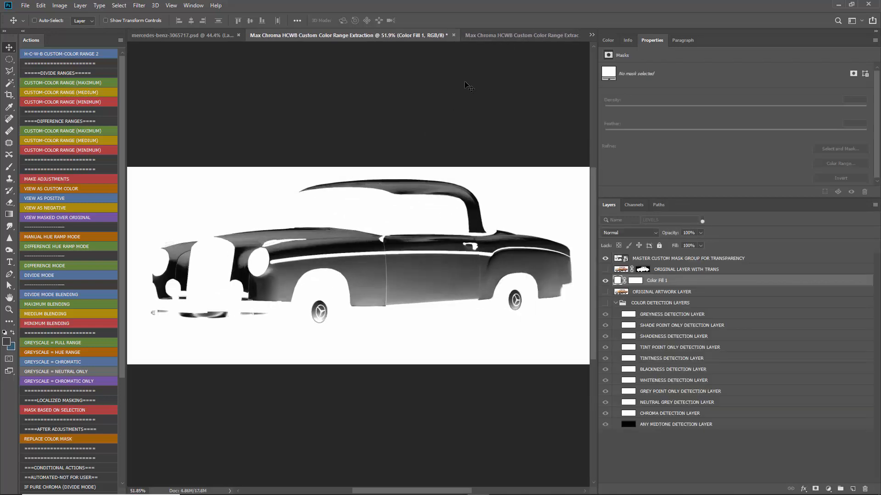
Step: In the dark-tone mask document, undo the bitmap and grayscale conversions and the flattening to restore its layers
click(486, 34)
key(ctrl+z)
key(ctrl+z)
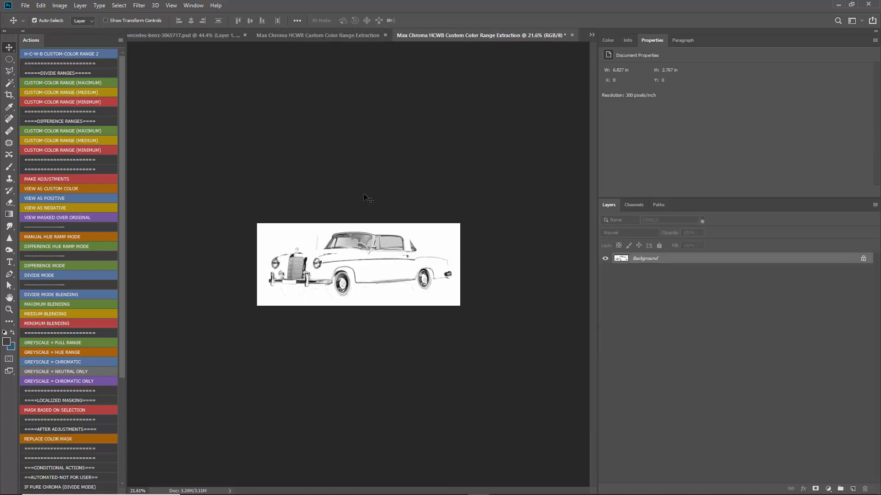
scroll(357, 254, up, 3)
key(ctrl+z)
key(ctrl+z)
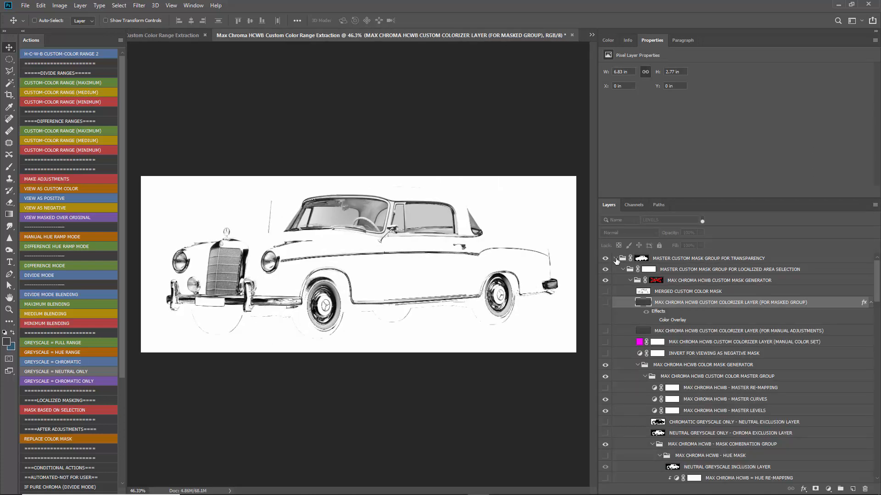
Step: Collapse MASTER CUSTOM MASK GROUP FOR TRANSPARENCY in the dark-tone document and convert it to a Smart Object
click(616, 259)
click(705, 261)
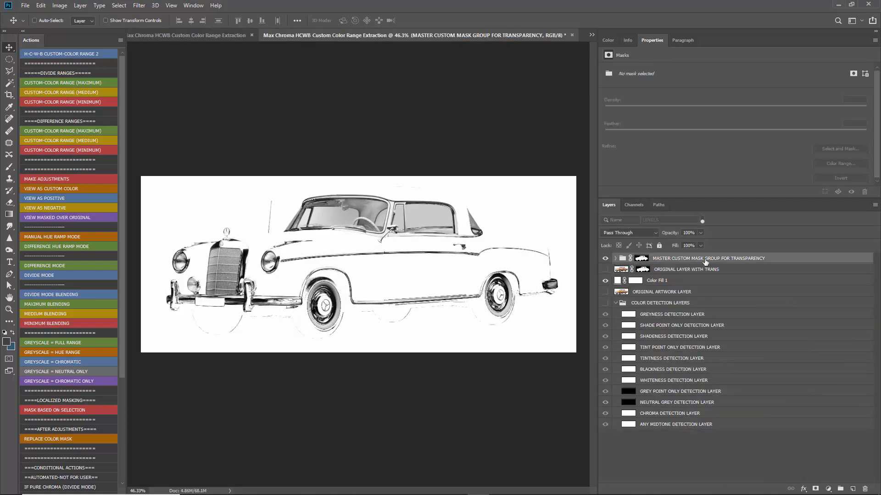
right_click(772, 261)
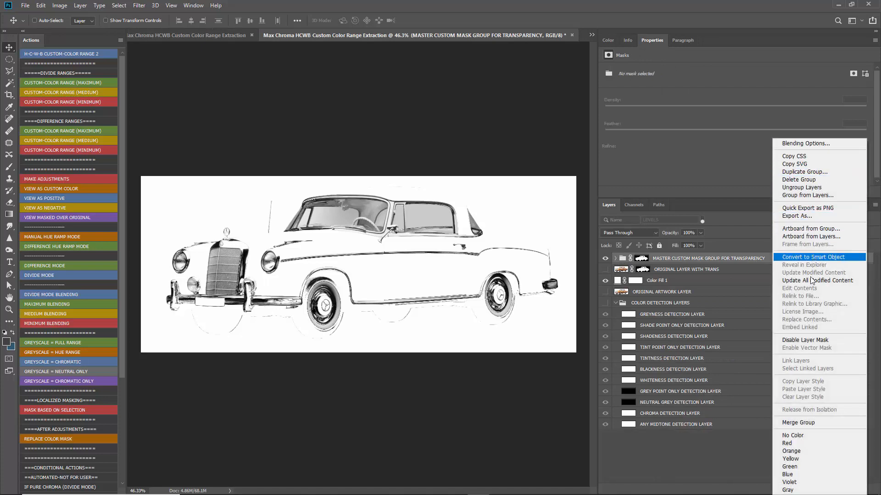
click(811, 258)
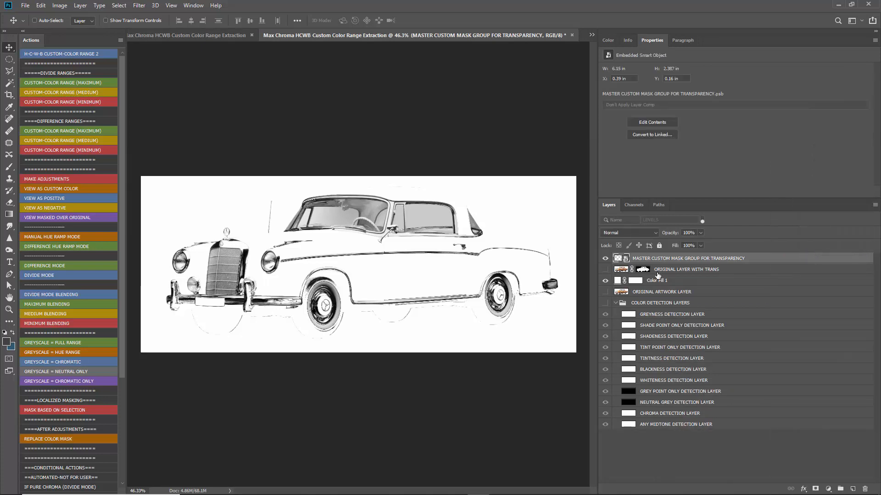
Step: Copy the dark-tone mask smart object into the paint mask document and close the source document without saving
drag(381, 35, 751, 377)
drag(699, 370, 306, 226)
drag(793, 311, 395, 268)
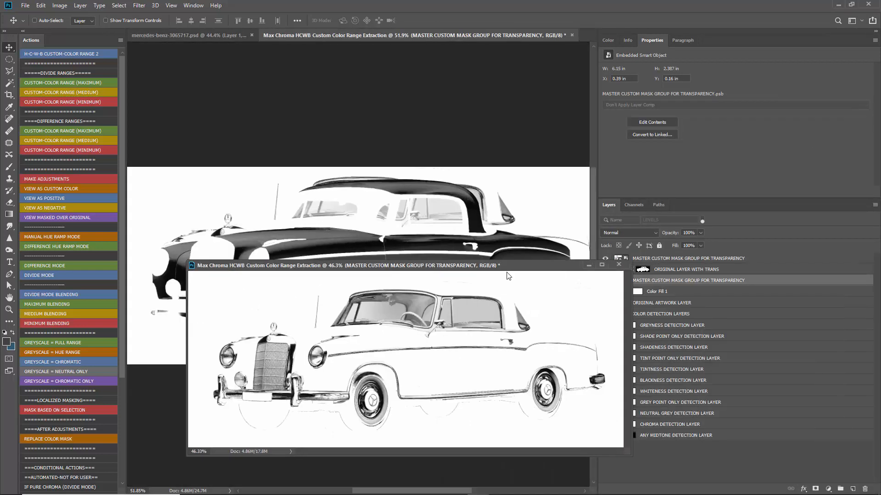
click(618, 265)
click(437, 187)
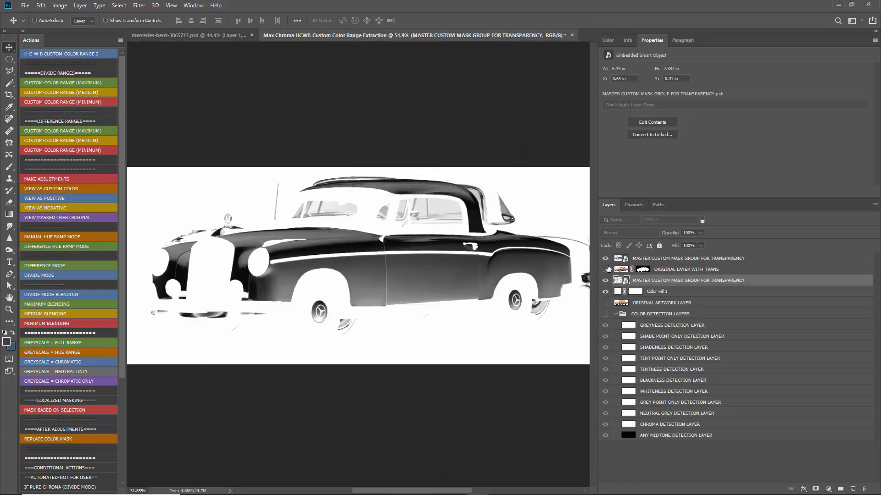
Step: Move the copied dark-tone smart object to the top of the layer stack and align it with the car
drag(659, 280, 645, 256)
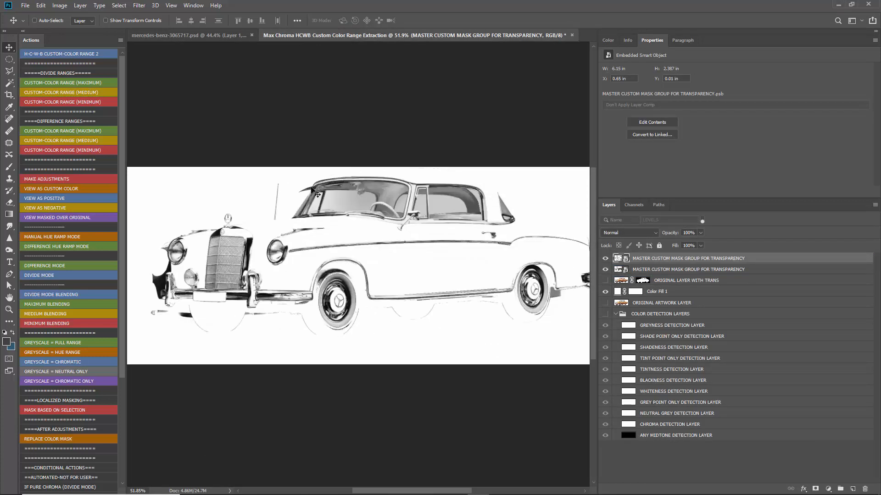
scroll(321, 197, down, 4)
mouse_move(403, 240)
mouse_down()
mouse_move(375, 246)
mouse_move(393, 242)
mouse_up()
scroll(163, 212, up, 3)
scroll(166, 208, down, 2)
scroll(165, 210, up, 1)
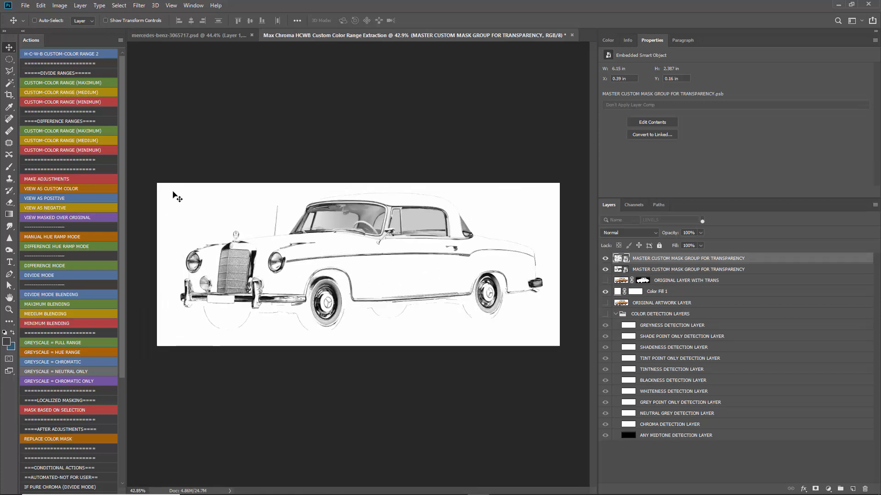
Step: Hide both mask smart objects and move Color Fill 1 above ORIGINAL LAYER WITH TRANS
click(605, 259)
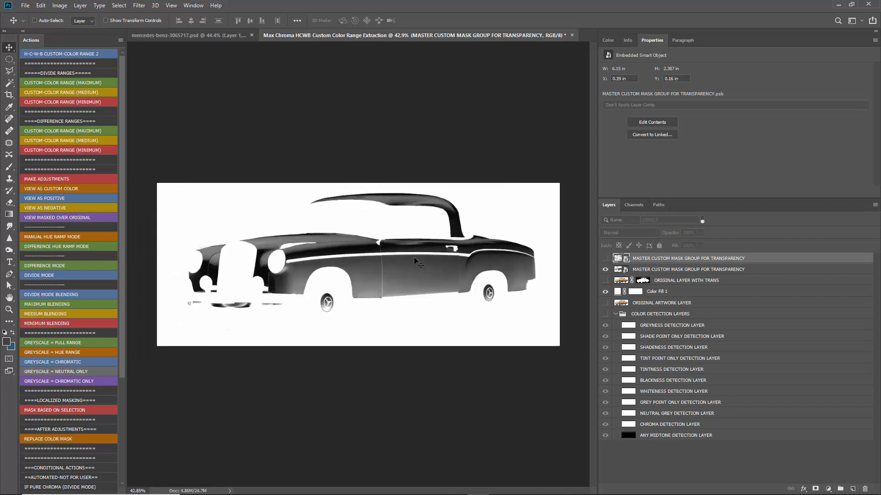
click(605, 269)
click(605, 280)
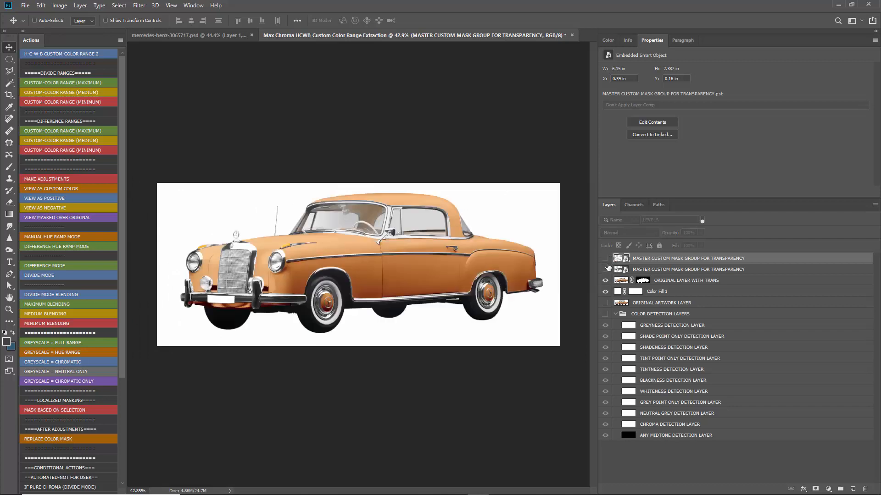
drag(658, 292, 667, 275)
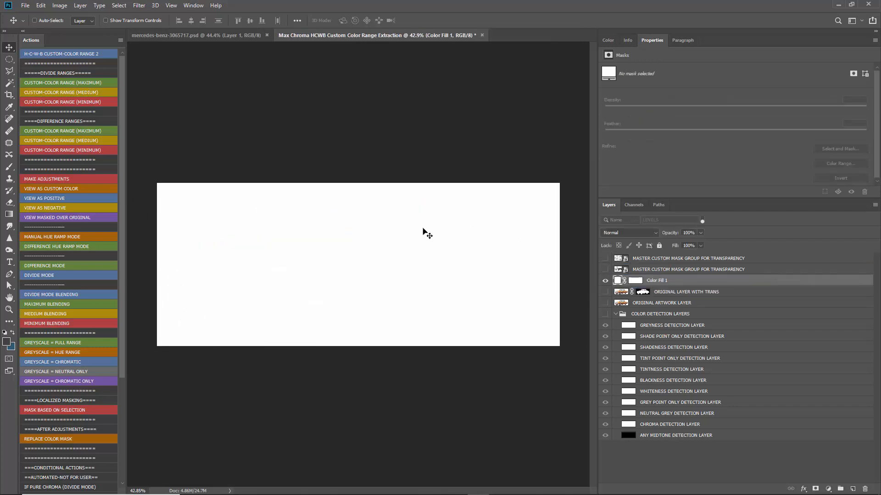
scroll(424, 233, up, 3)
Step: Show the paint mask smart object, run the VIEW AS CUSTOM COLOR action on its contents, and save and close them
click(605, 270)
click(617, 269)
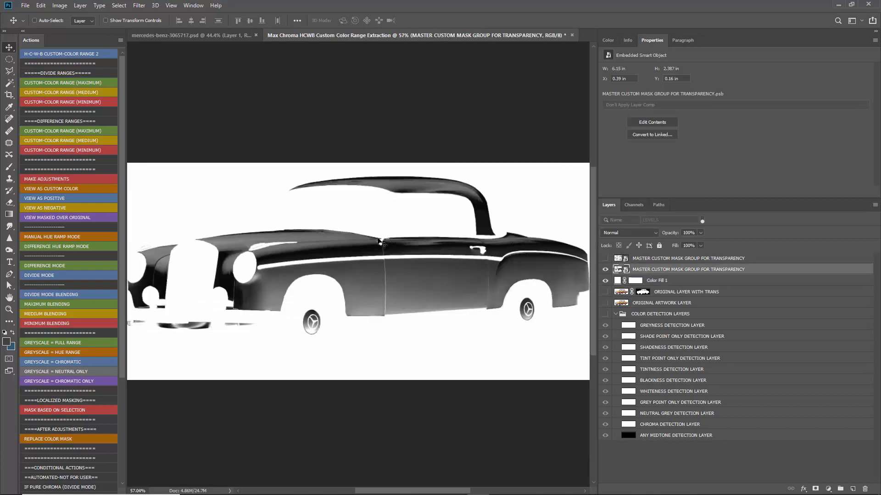
scroll(583, 271, down, 2)
double_click(627, 270)
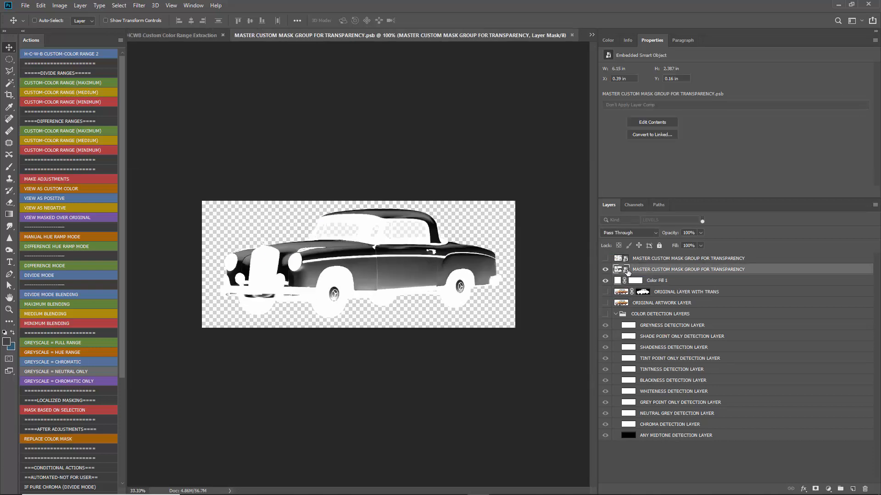
click(59, 190)
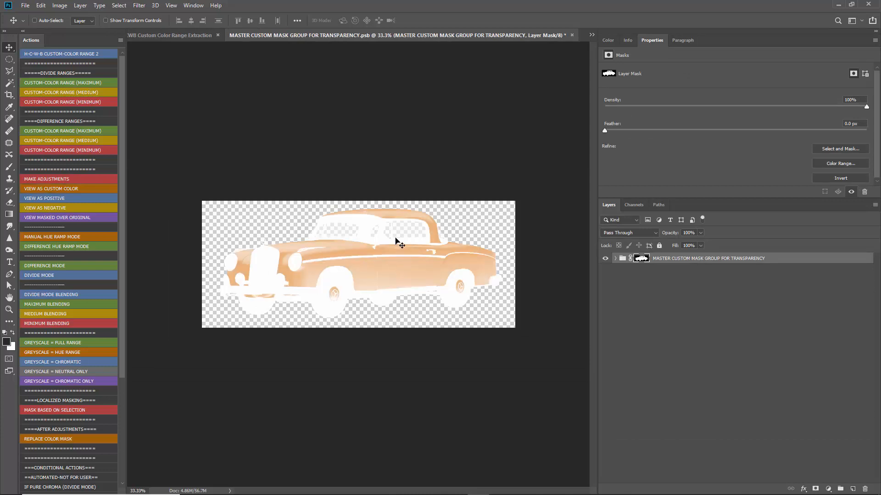
key(ctrl+s)
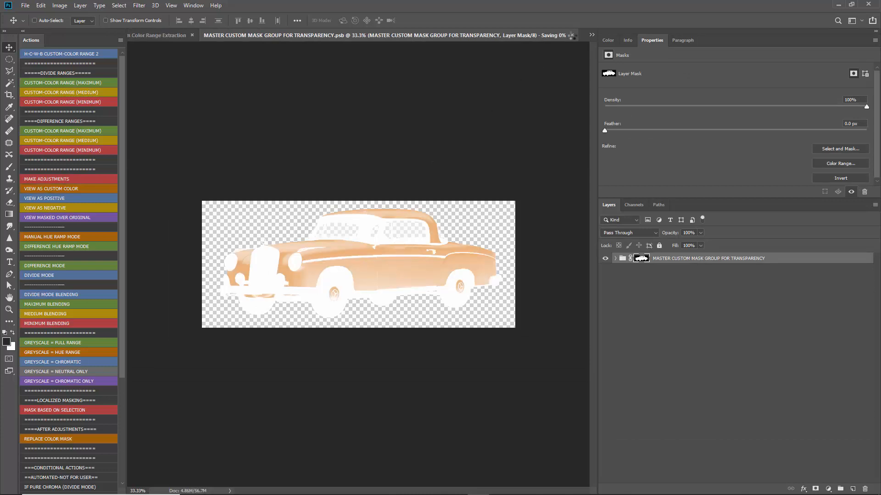
click(571, 35)
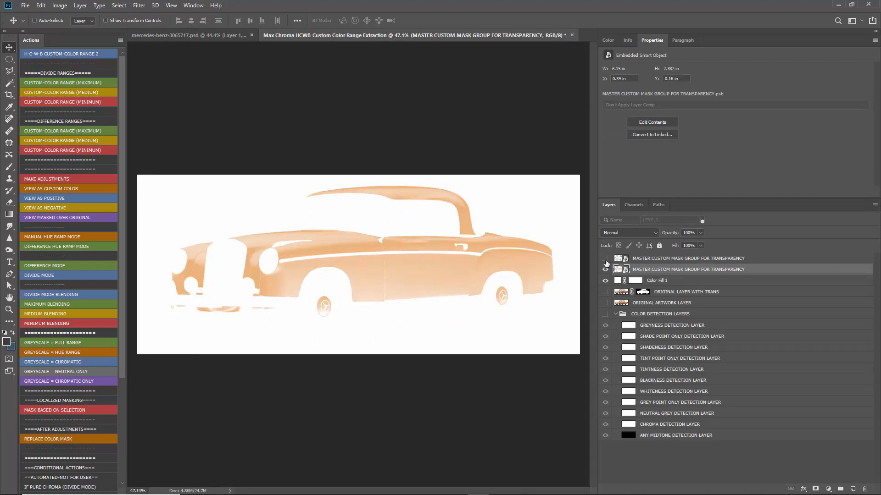
Step: Isolate the dark-tone smart object by showing it and hiding the paint mask smart object and Color Fill 1
click(605, 258)
click(605, 269)
click(604, 280)
click(642, 260)
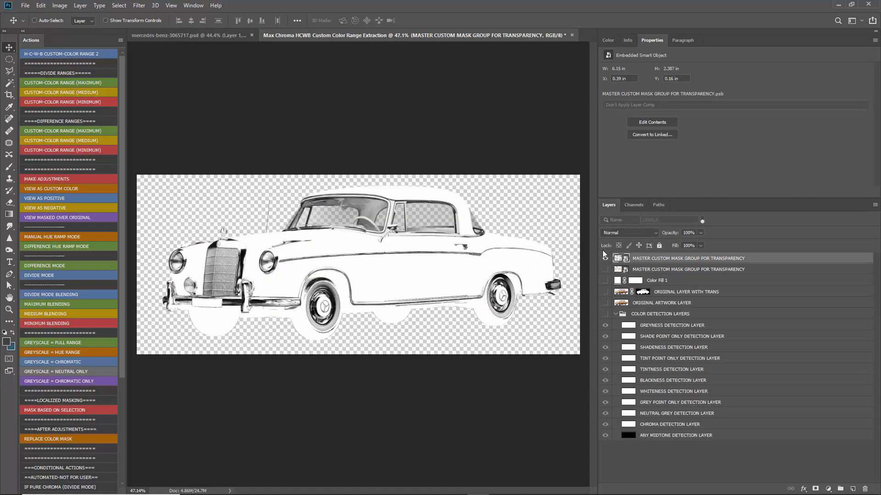
Step: Run the VIEW AS CUSTOM COLOR action on the dark-tone smart object's contents, collapse the groups, and save and close them
double_click(624, 259)
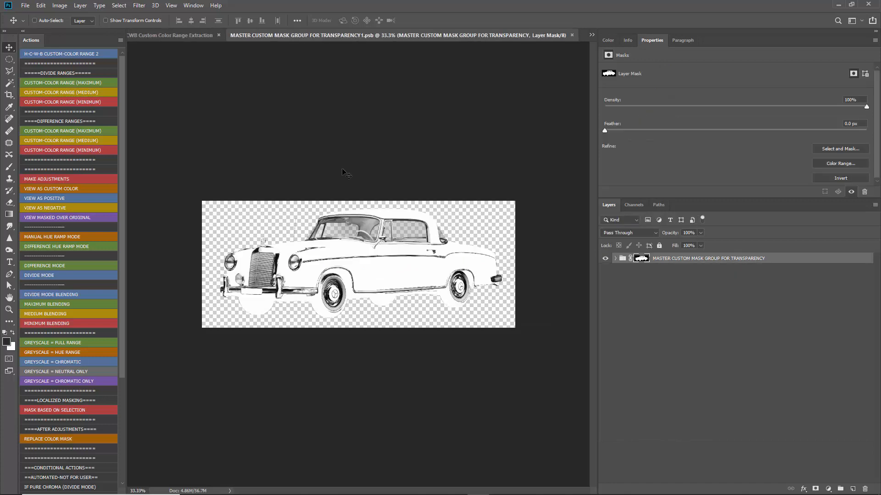
click(671, 259)
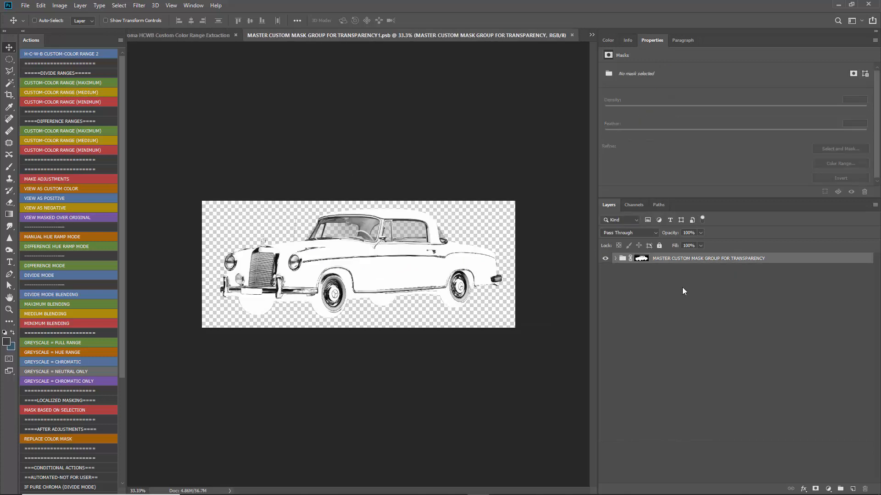
alt+click(615, 259)
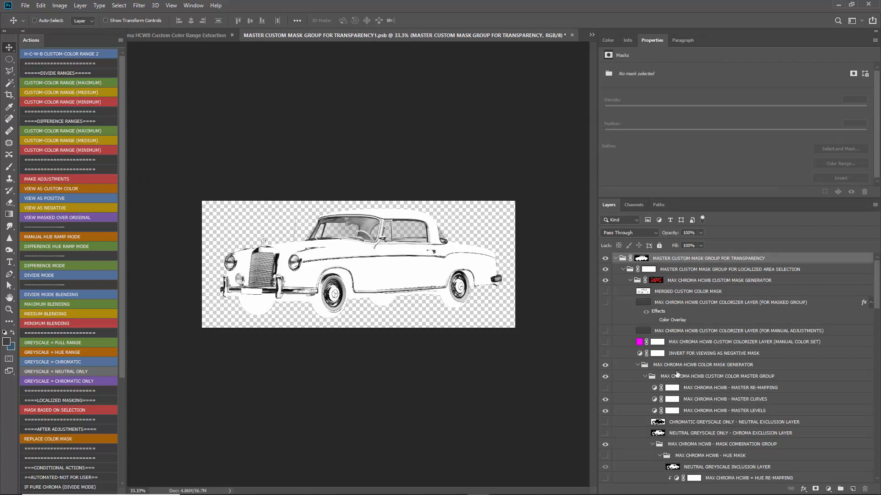
click(49, 189)
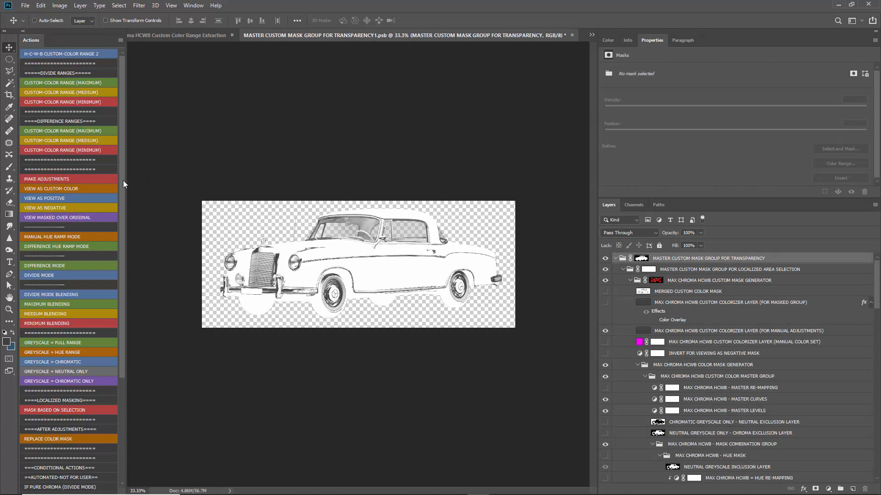
alt+click(616, 260)
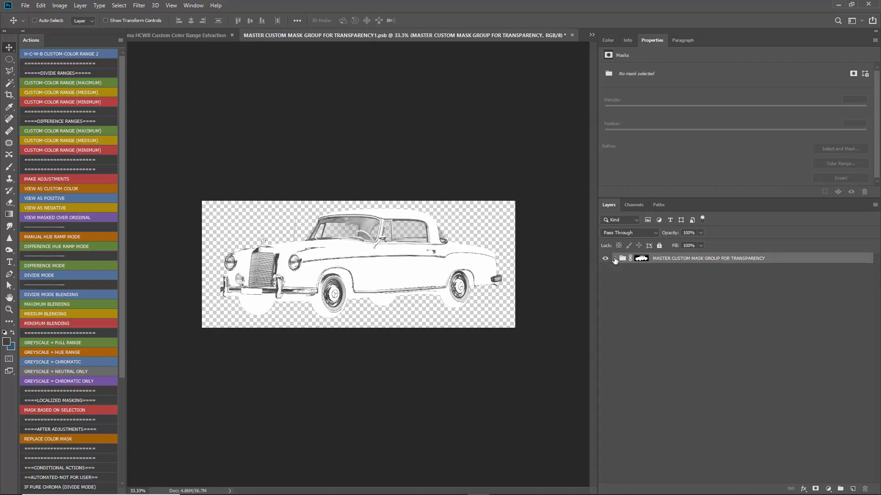
key(ctrl+s)
click(572, 35)
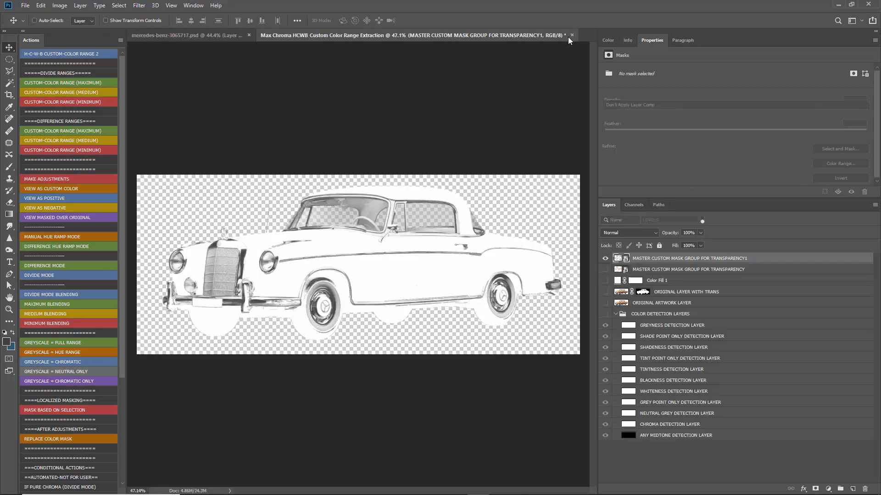
Step: Hide the dark-tone smart object and show the paint mask smart object over Color Fill 1
click(605, 259)
click(605, 269)
click(605, 280)
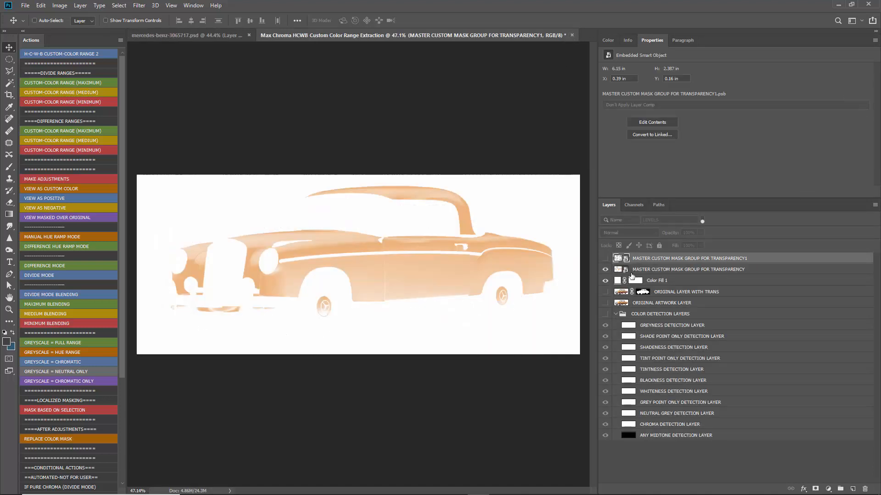
click(658, 280)
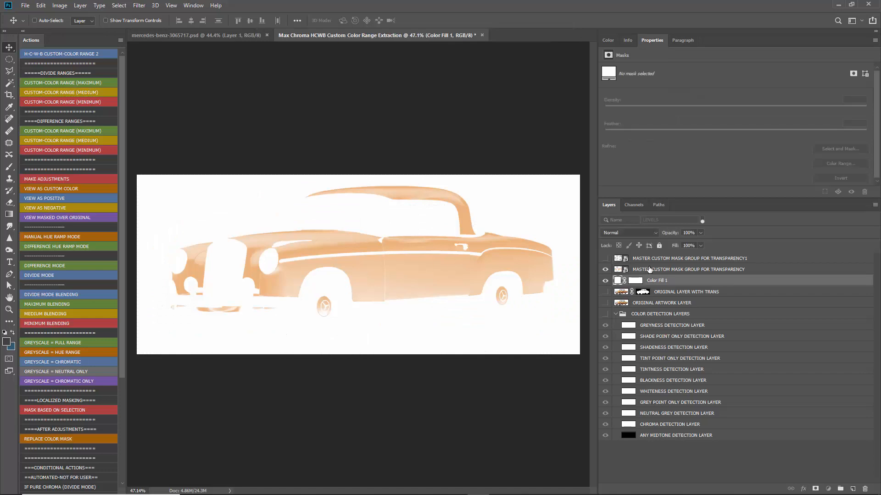
click(649, 269)
Step: Show the dark-tone smart object above the paint mask and set its blend mode to Linear Burn
click(605, 259)
click(650, 259)
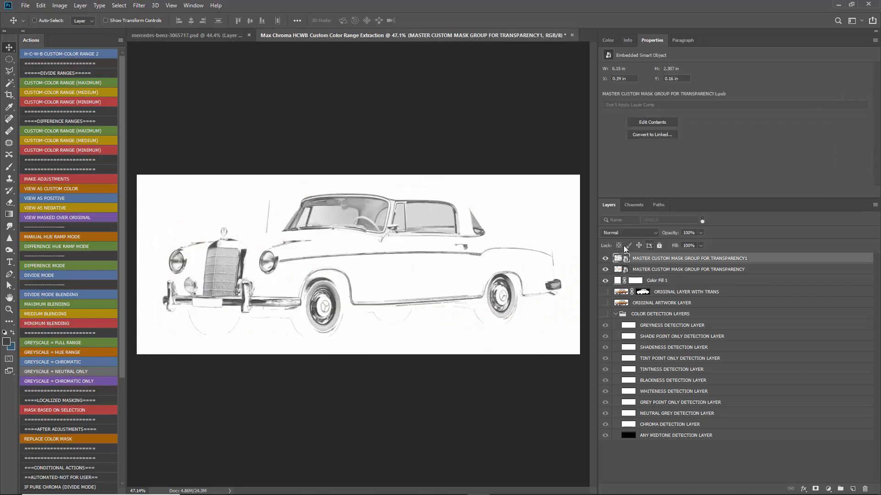
click(615, 232)
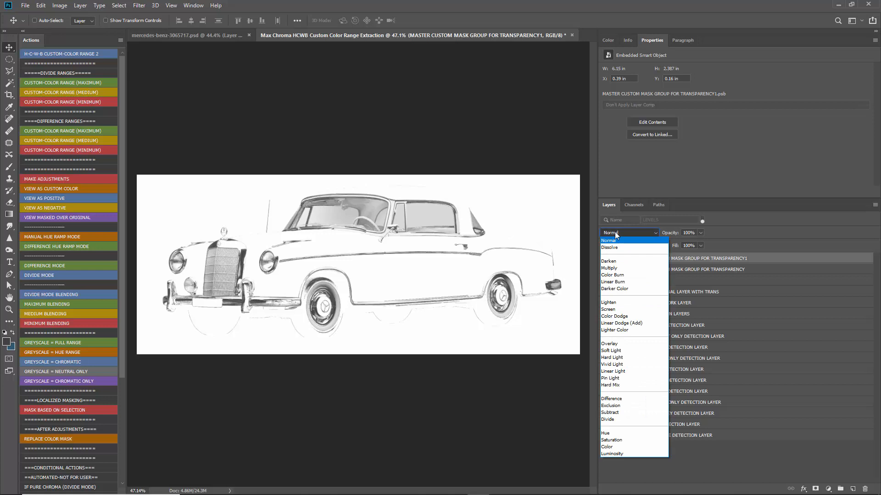
click(613, 276)
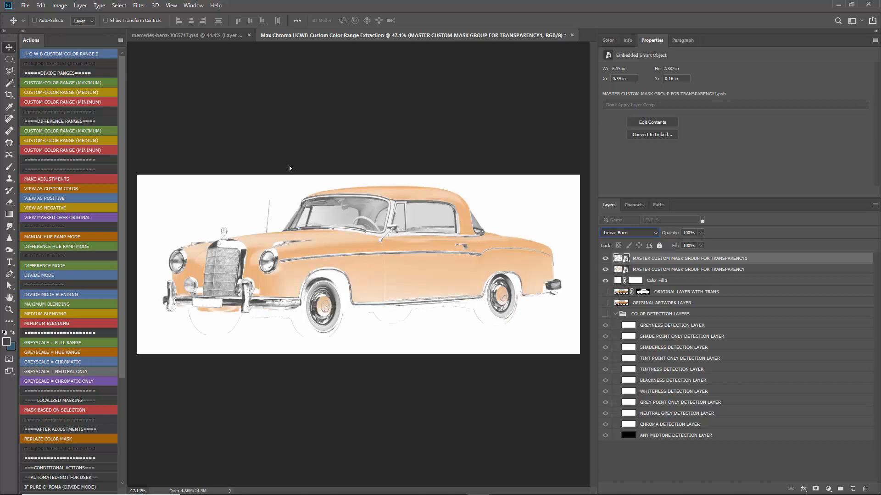
Step: Nudge the dark-tone layer slightly as a test, undo the move, and examine the combined separations up close
drag(290, 168, 286, 168)
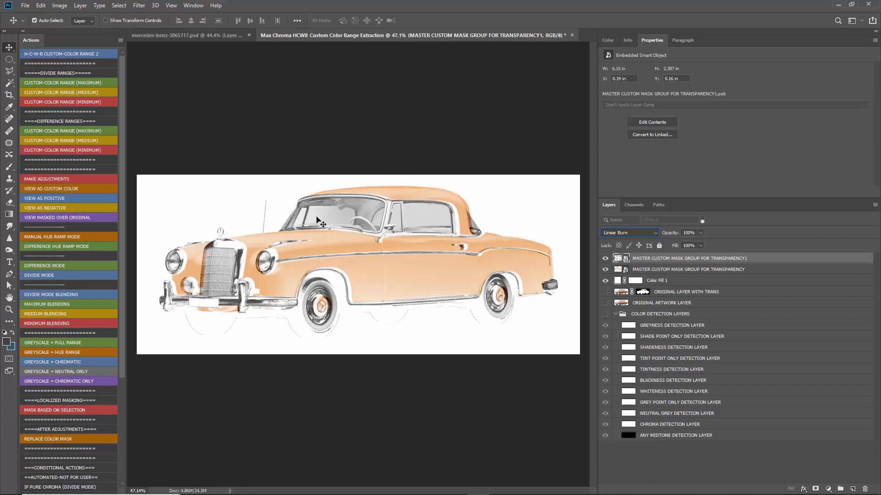
key(ctrl+z)
scroll(330, 262, up, 5)
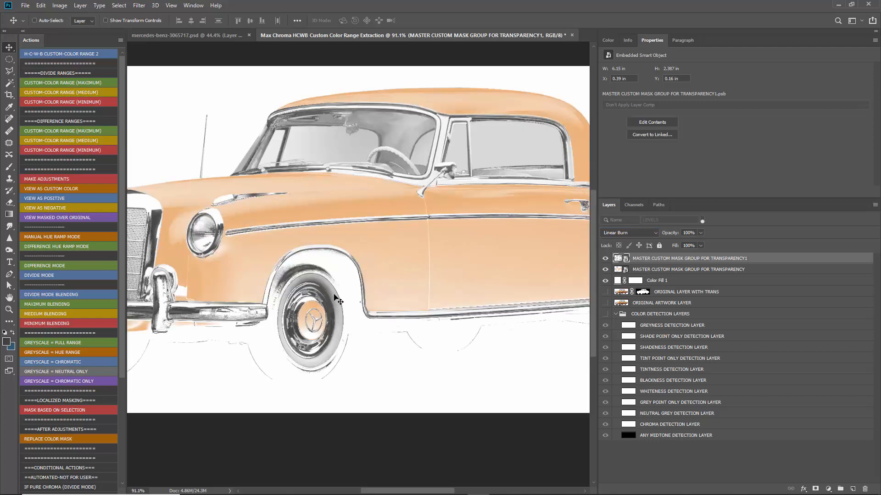
scroll(379, 281, down, 6)
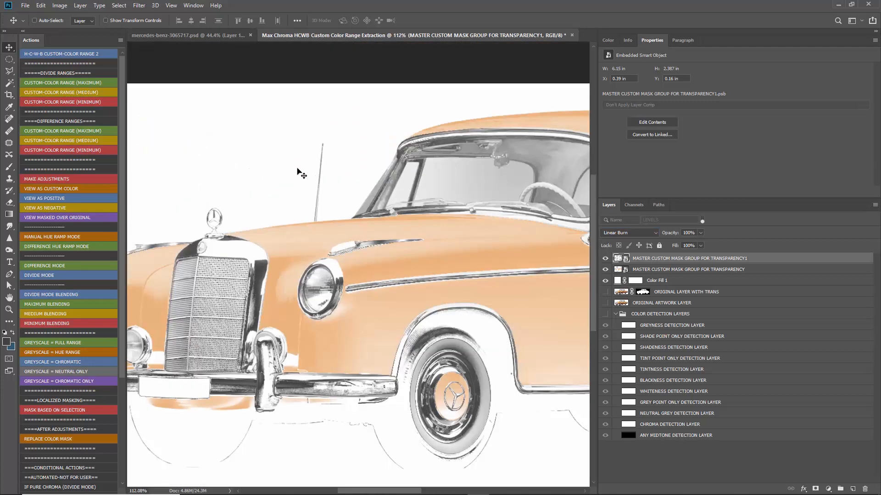
scroll(316, 189, up, 8)
scroll(344, 248, down, 8)
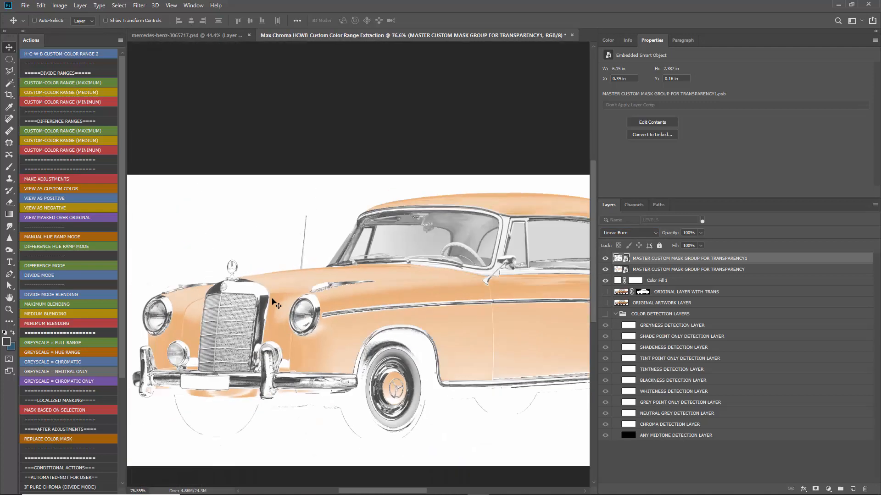
scroll(418, 338, up, 3)
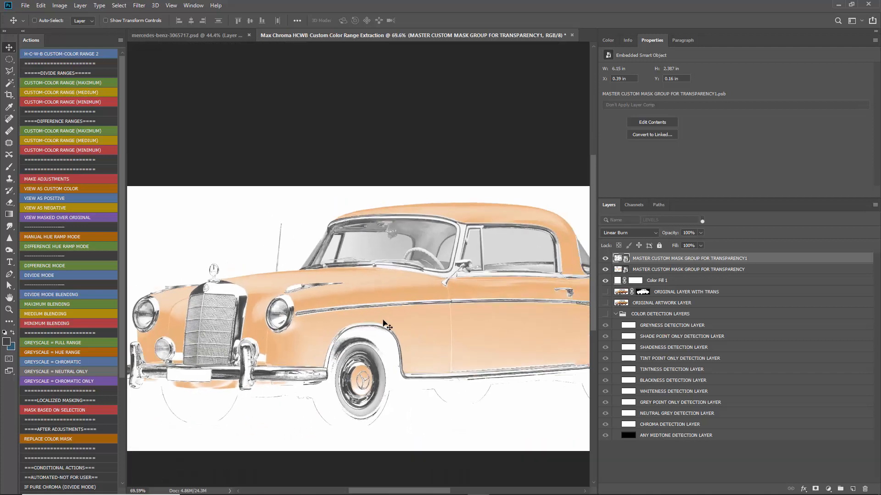
scroll(407, 295, down, 3)
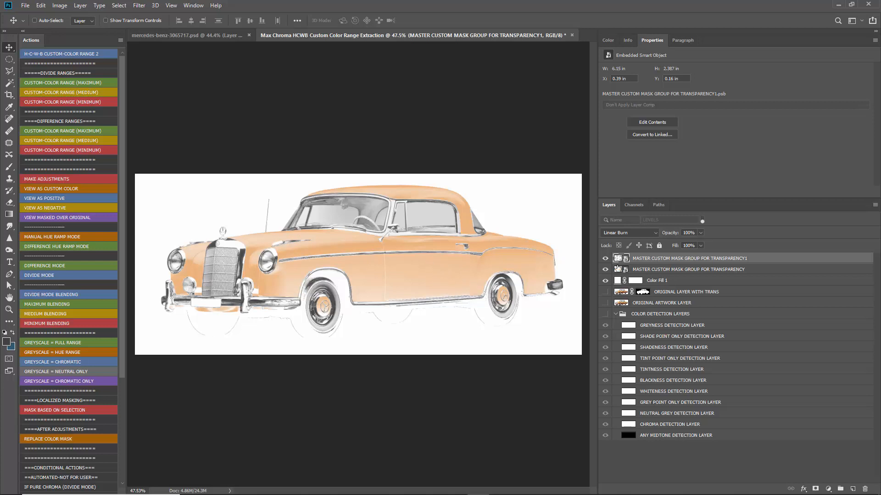
Step: Isolate ORIGINAL LAYER WITH TRANS and select the car's orange paint with Color Range at a fuzziness of 161
drag(604, 260, 605, 271)
click(605, 292)
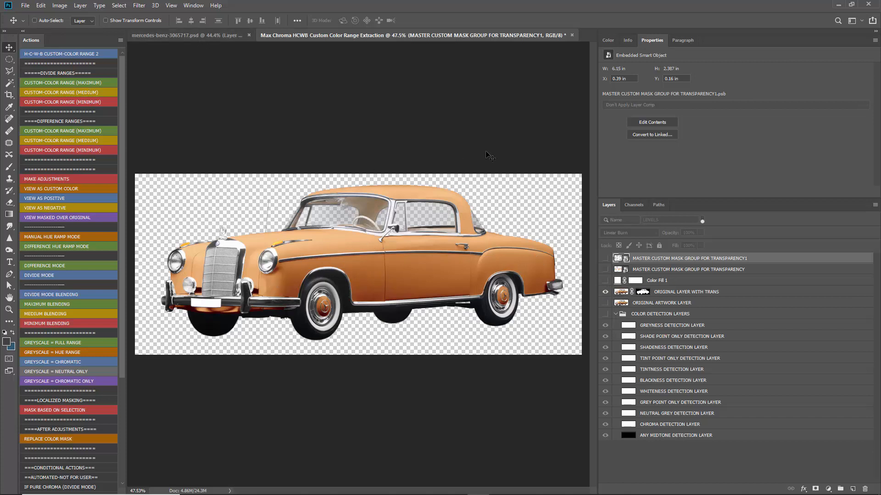
click(119, 5)
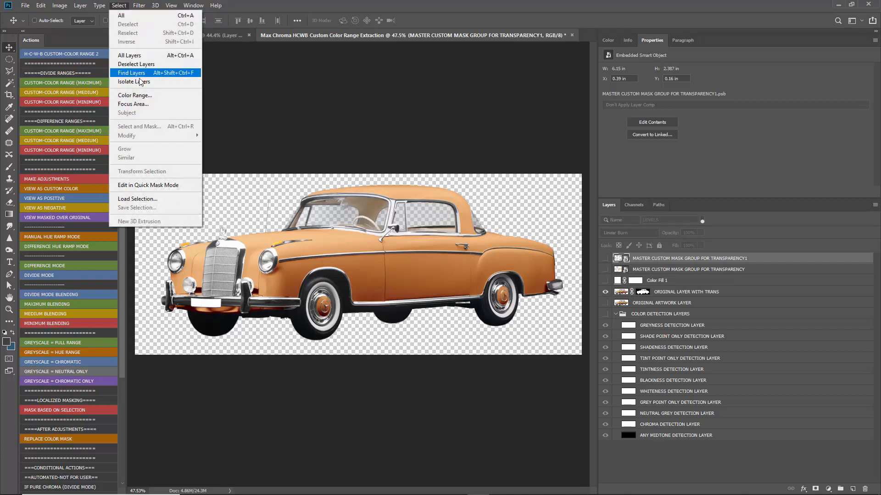
click(140, 96)
click(423, 265)
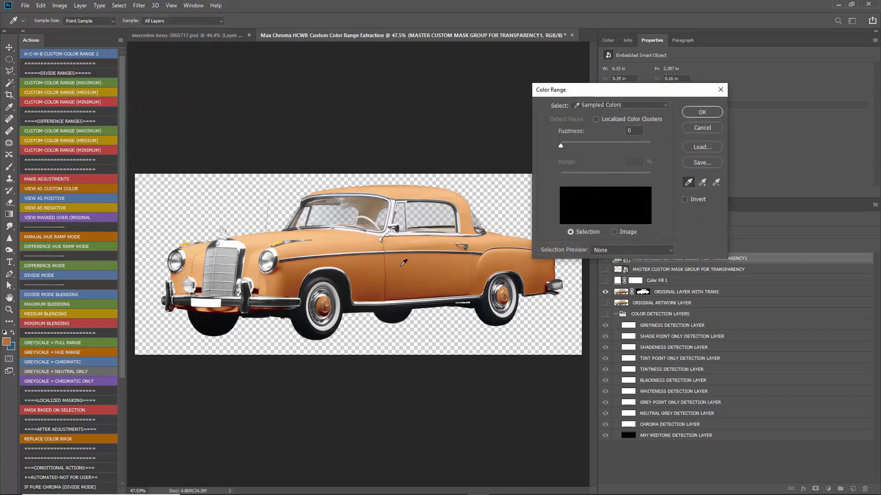
click(356, 245)
drag(567, 149, 633, 145)
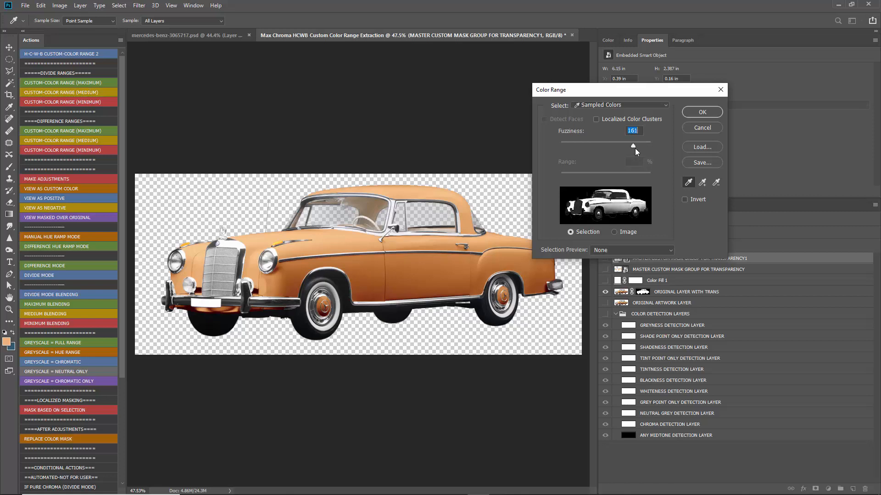
click(695, 113)
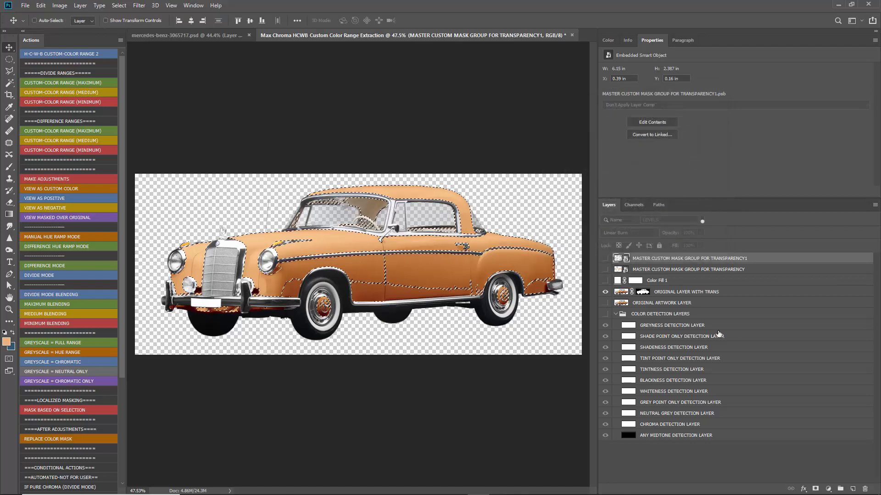
Step: Add a new layer at the top of the stack, fill the Color Range selection with black, and deselect
click(853, 489)
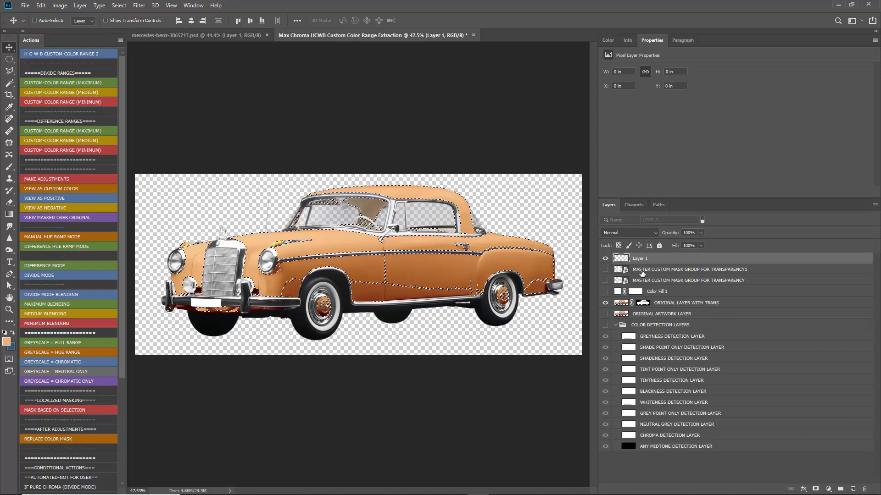
key(shift+F5)
click(600, 196)
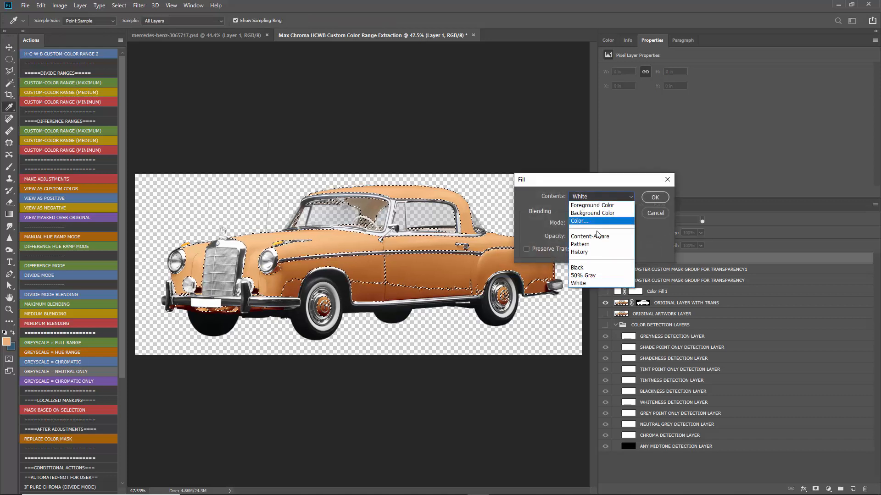
click(593, 267)
click(655, 197)
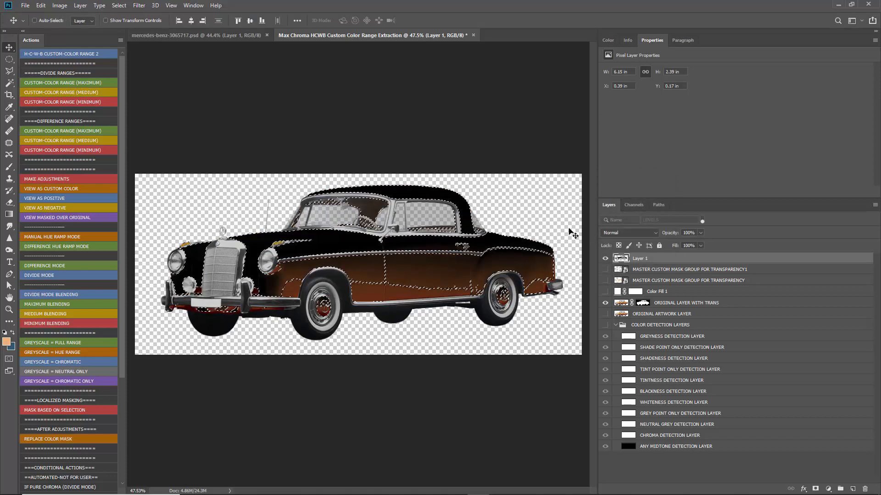
key(ctrl+d)
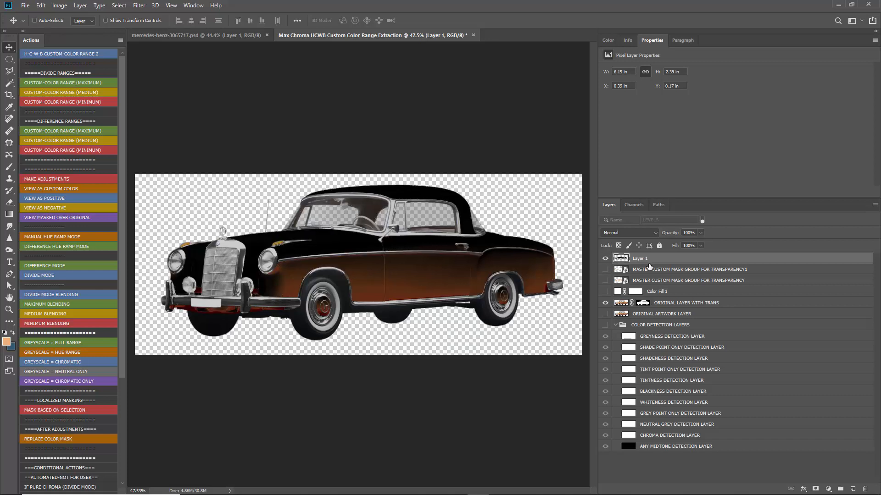
Step: Fill Layer 1 with white in Behind mode at 100% opacity and reset the foreground and background colors to default
key(shift+F5)
click(600, 196)
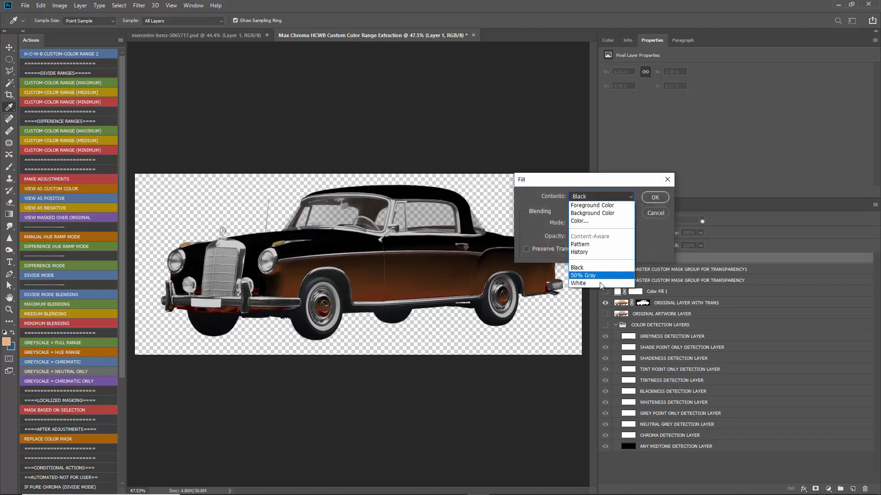
click(596, 277)
click(599, 223)
click(593, 244)
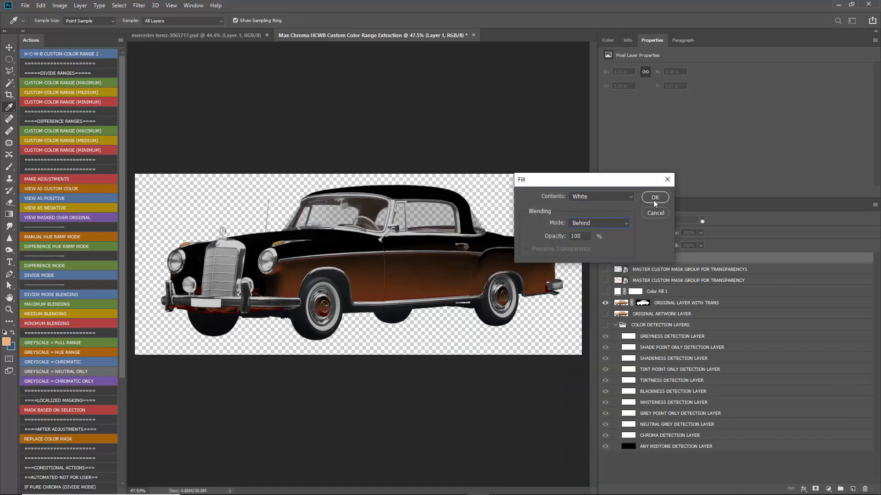
click(655, 197)
key(d)
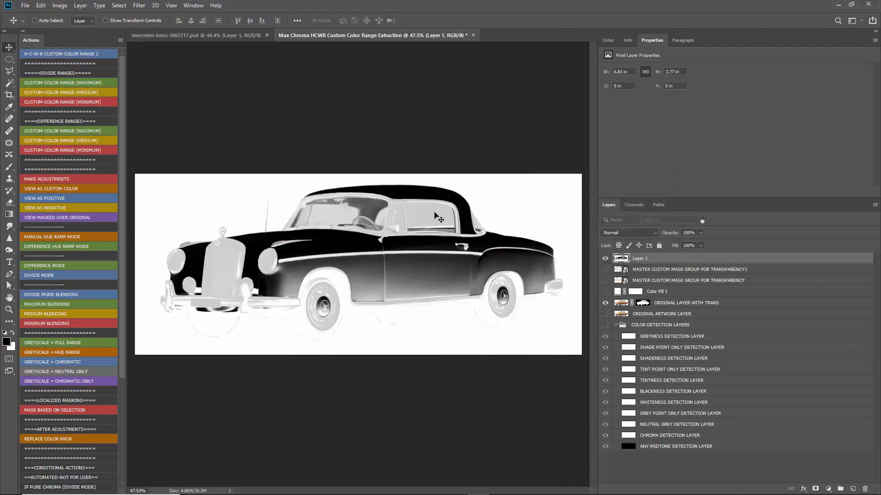
Step: Examine the Color Range mask around the grille, headlight, trim and wheel, and hide Layer 1 to compare it with the original
scroll(367, 250, up, 2)
scroll(299, 321, up, 2)
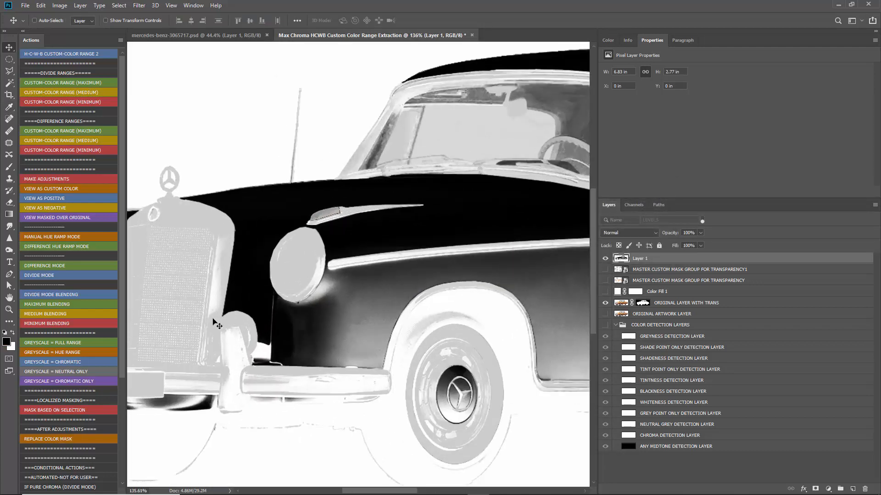
scroll(198, 320, up, 2)
scroll(192, 319, down, 2)
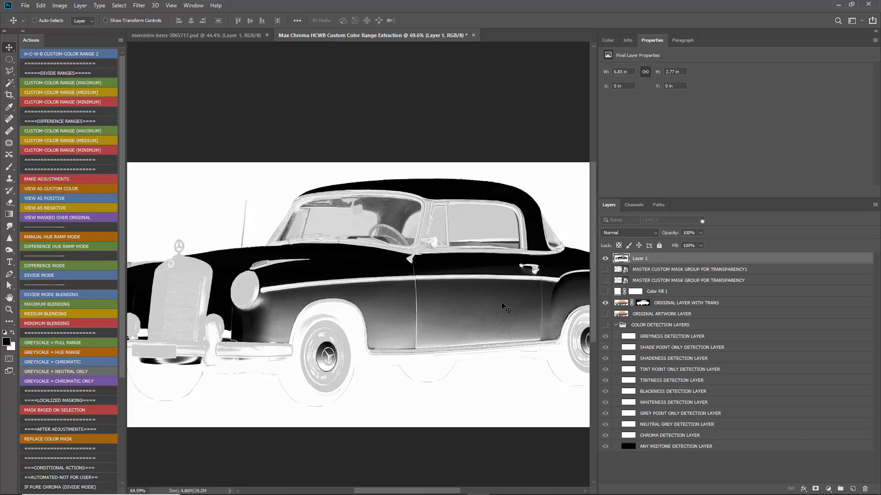
scroll(431, 289, down, 1)
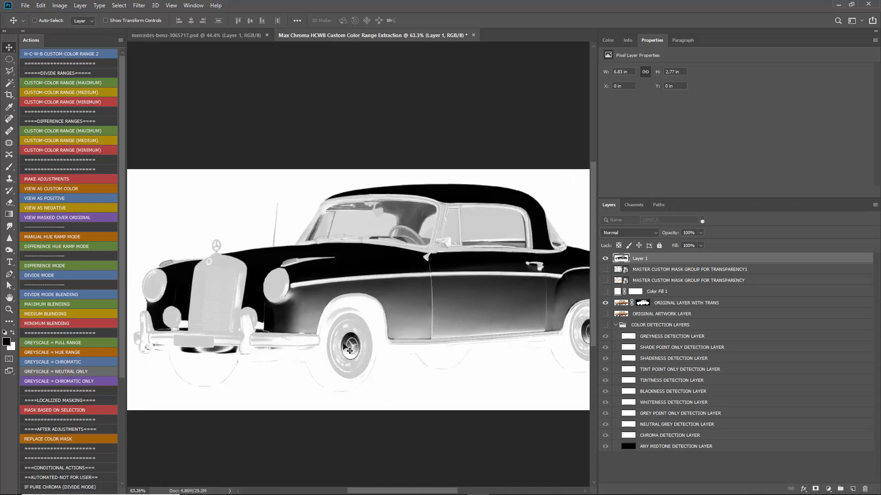
scroll(205, 317, up, 8)
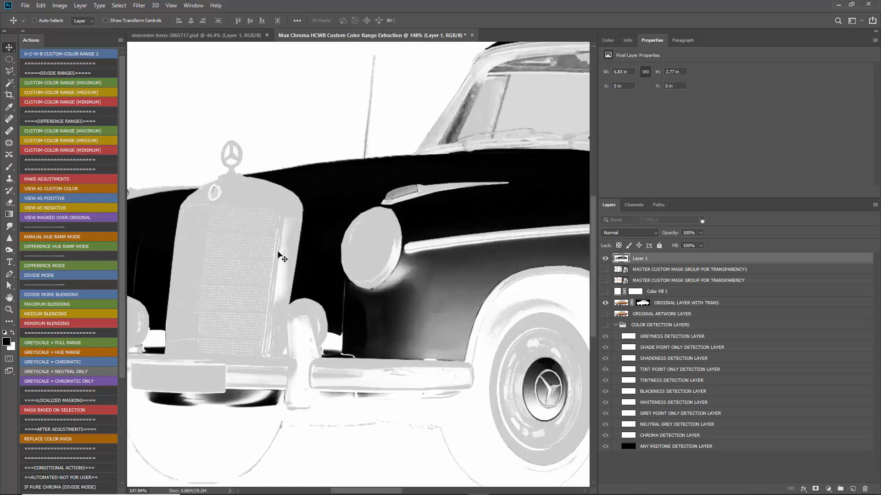
scroll(279, 253, down, 3)
scroll(353, 225, up, 6)
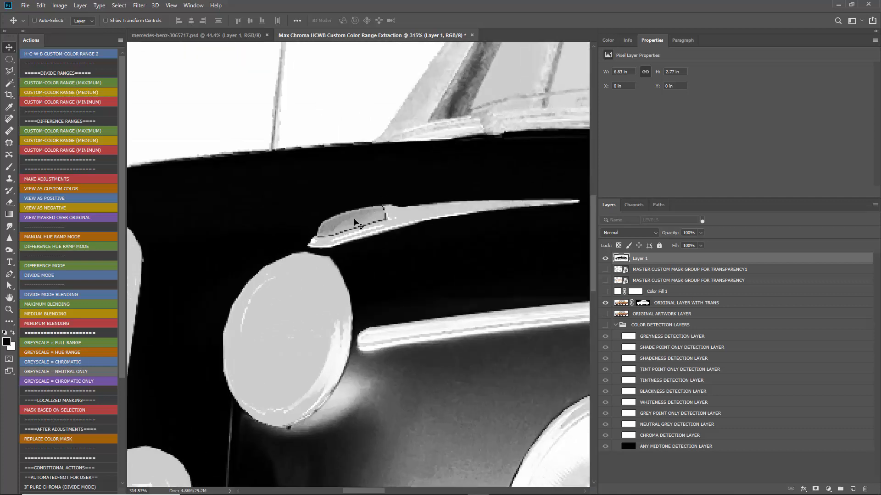
key(ctrl+0)
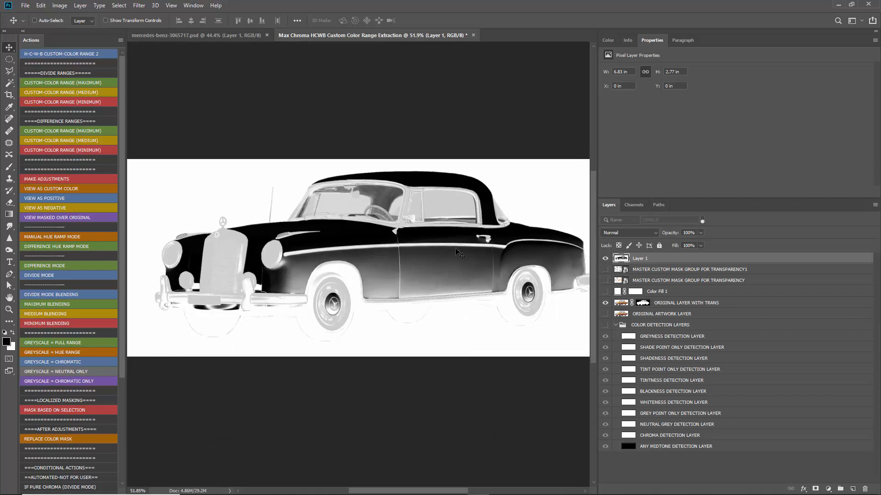
click(605, 258)
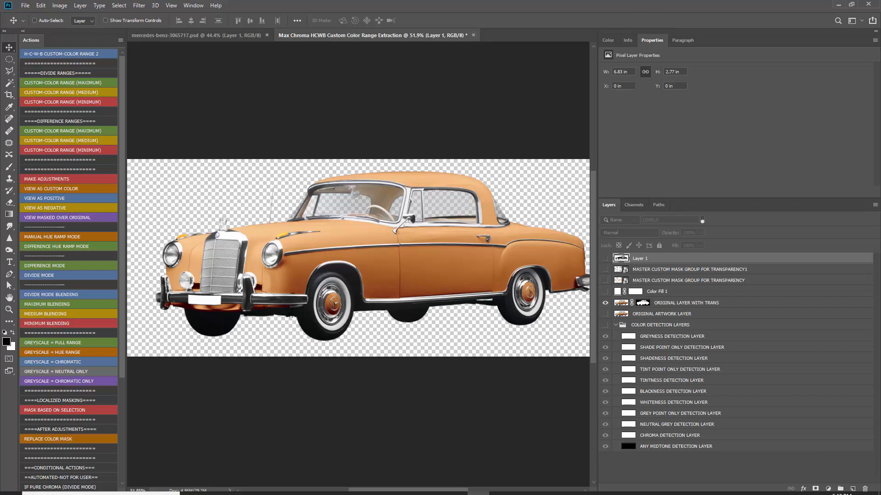
click(718, 486)
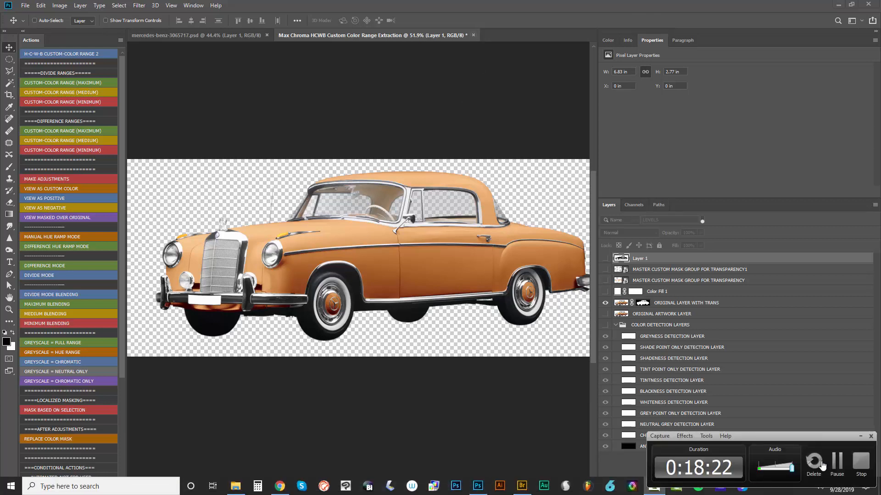